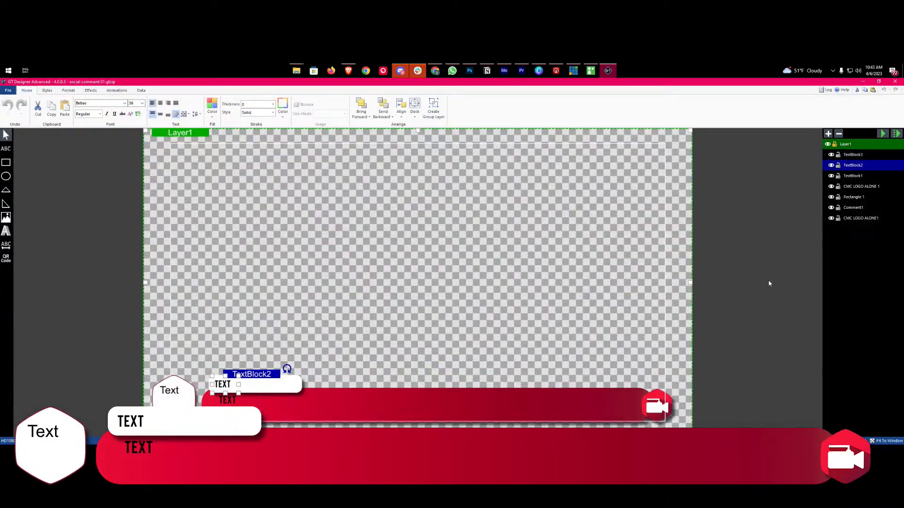
Step: Switch to vMix Social and select social comment 01.gtzip as the title
{"action": "left_click_drag", "start_coordinate": [903, 283], "coordinate": [583, 153]}
{"action": "left_click", "coordinate": [674, 242]}
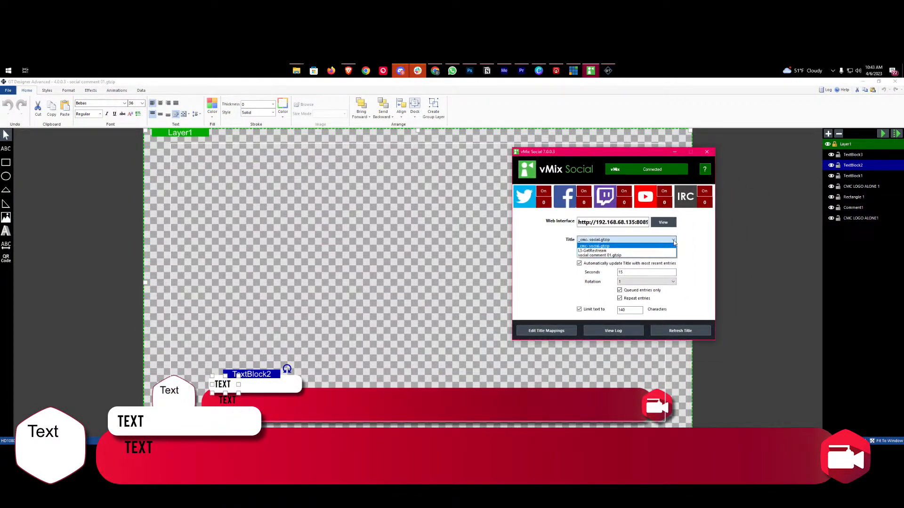
{"action": "left_click", "coordinate": [598, 257]}
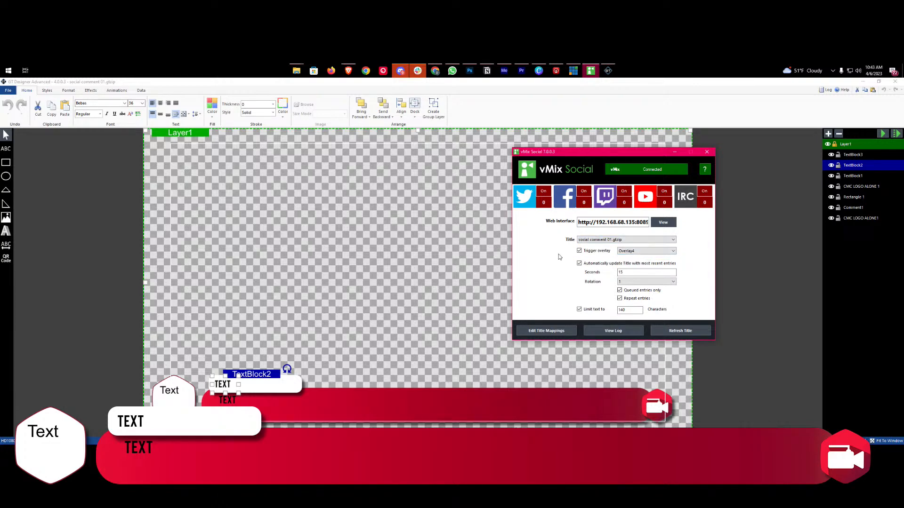
Step: Review the title mapping options for TextBlock3 and TextBlock2, accept the mappings, and move vMix Social out of the way
{"action": "left_click", "coordinate": [546, 330]}
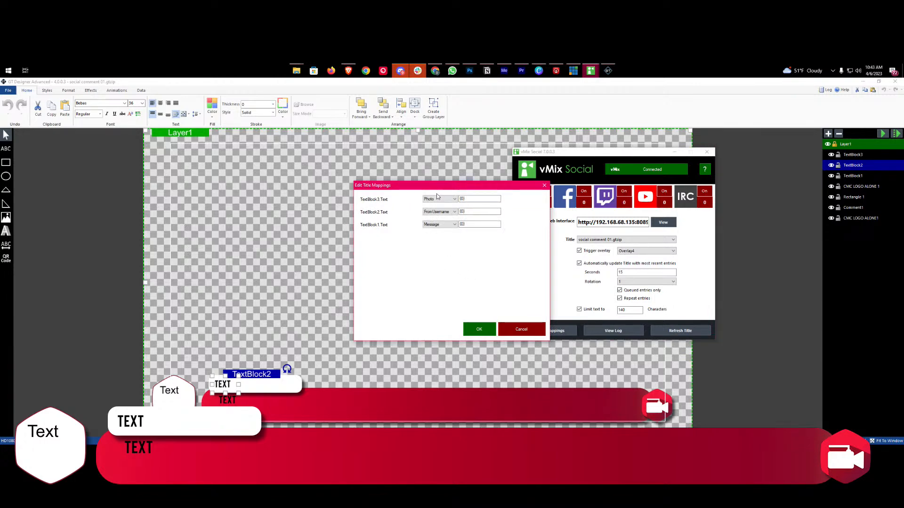
{"action": "left_click", "coordinate": [449, 202]}
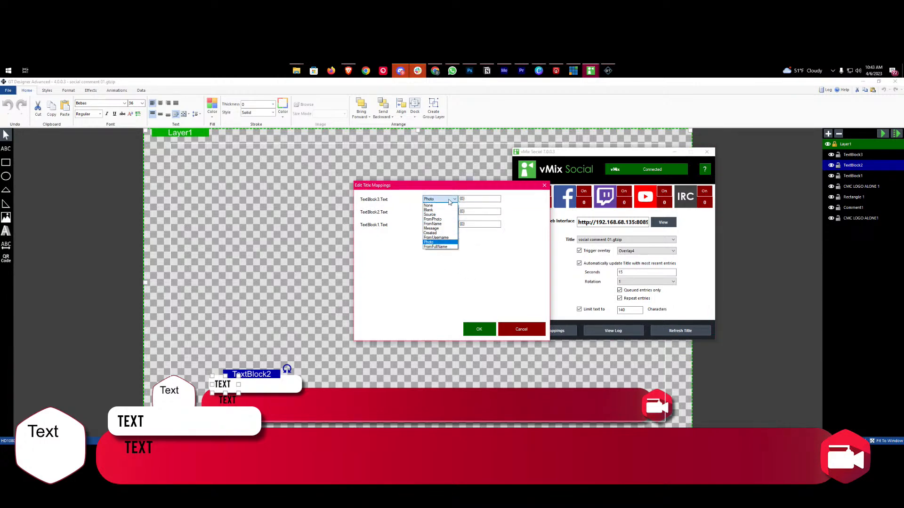
{"action": "left_click", "coordinate": [433, 188]}
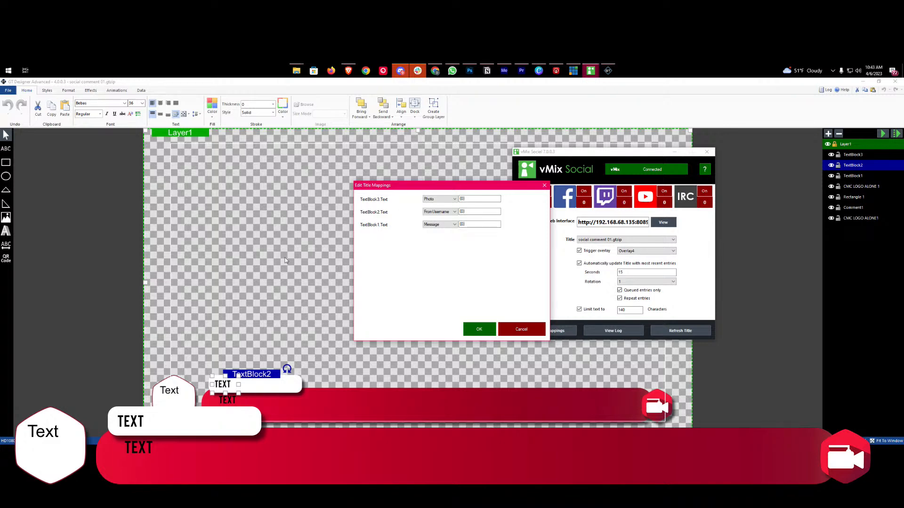
{"action": "left_click", "coordinate": [446, 213]}
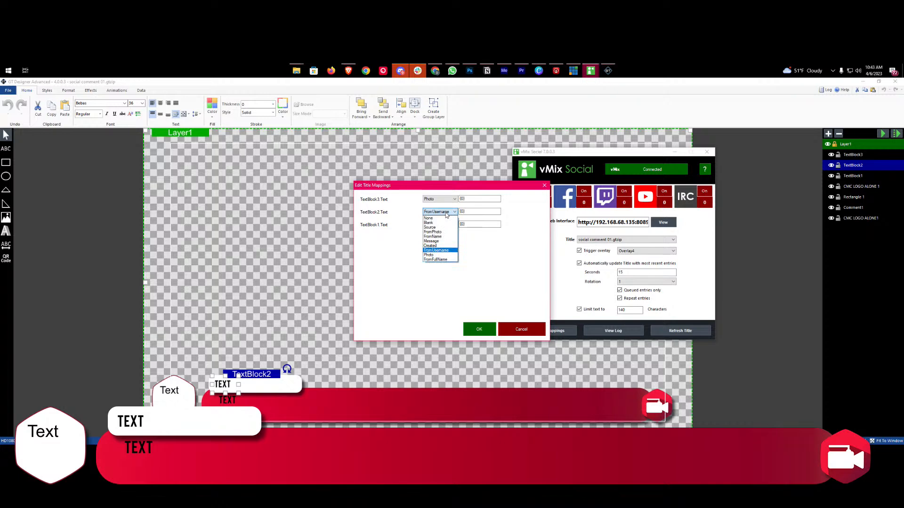
{"action": "left_click", "coordinate": [474, 331]}
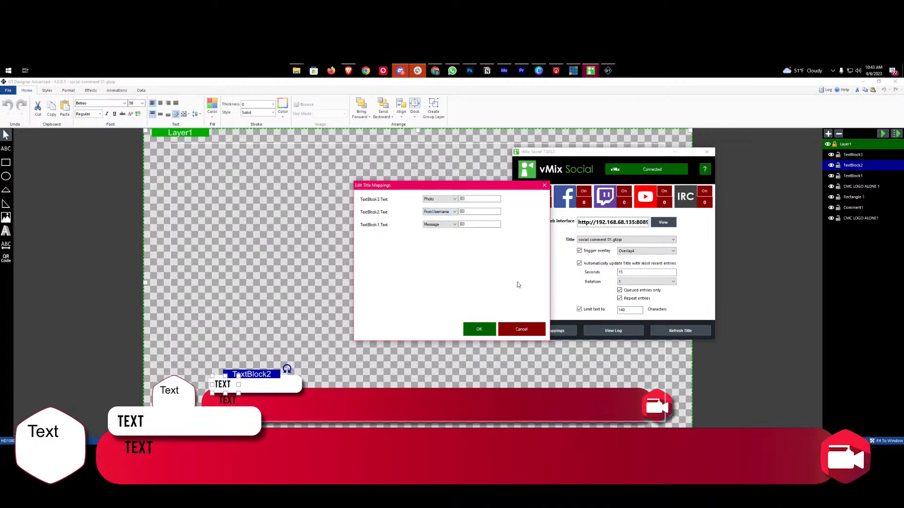
{"action": "left_click", "coordinate": [477, 330]}
{"action": "left_click_drag", "start_coordinate": [589, 154], "coordinate": [903, 212]}
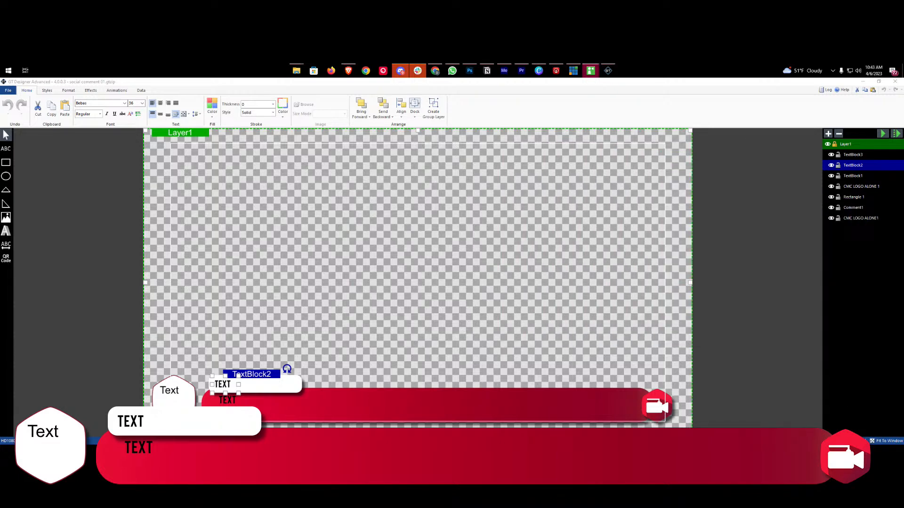
{"action": "left_click", "coordinate": [853, 165]}
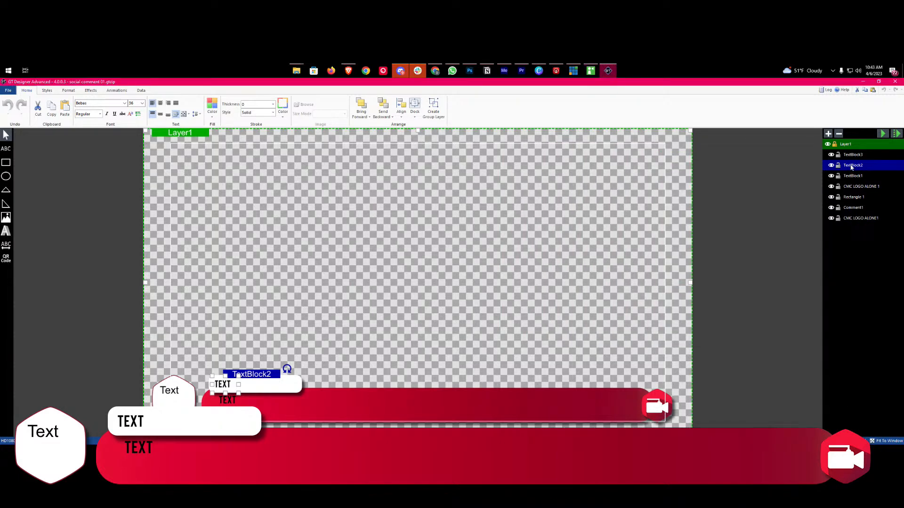
{"action": "right_click", "coordinate": [852, 167]}
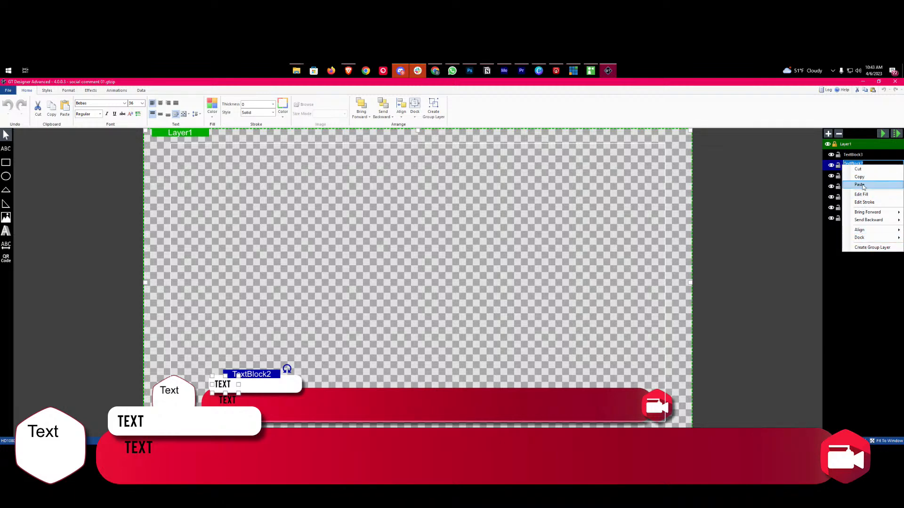
{"action": "left_click", "coordinate": [840, 231]}
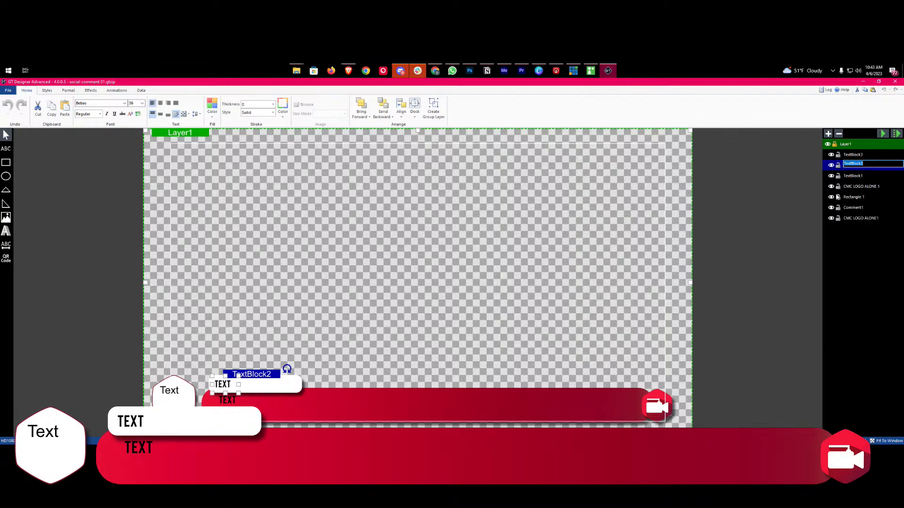
{"action": "left_click", "coordinate": [838, 167]}
{"action": "right_click", "coordinate": [852, 169]}
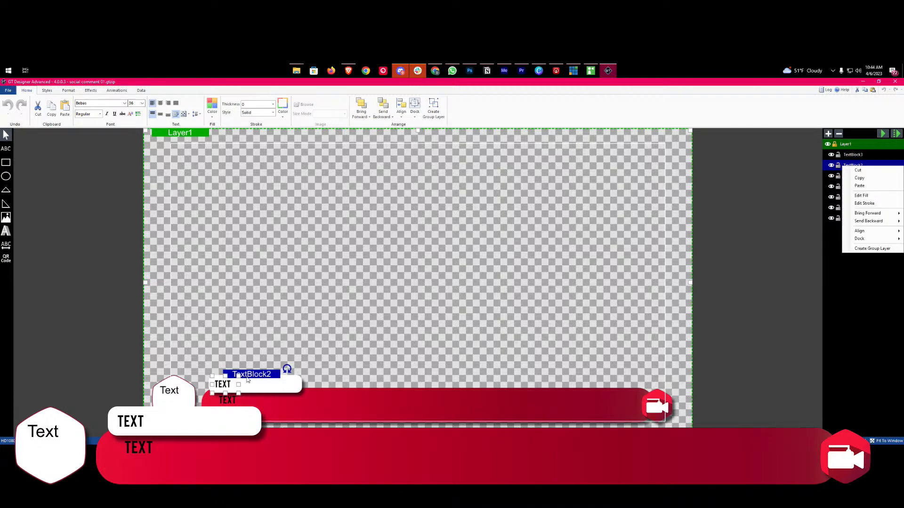
{"action": "left_click", "coordinate": [267, 374]}
{"action": "double_click", "coordinate": [265, 375]}
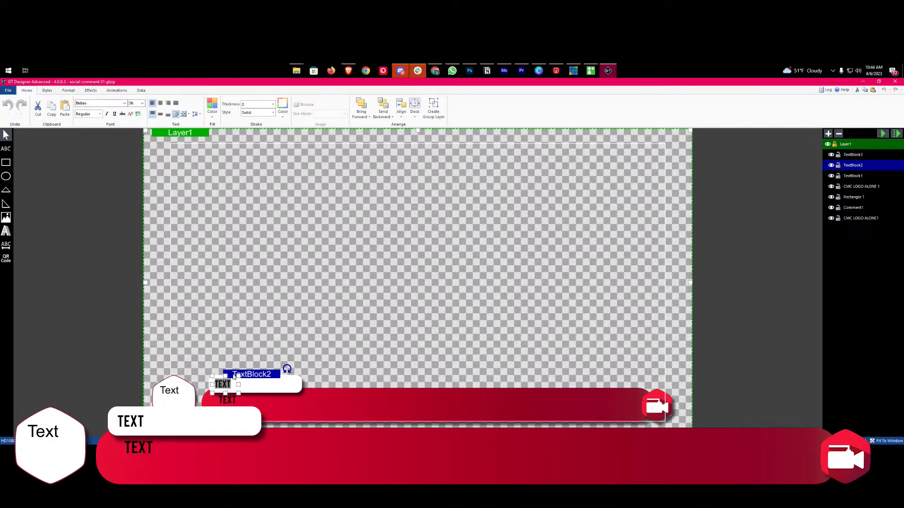
{"action": "left_click", "coordinate": [252, 361]}
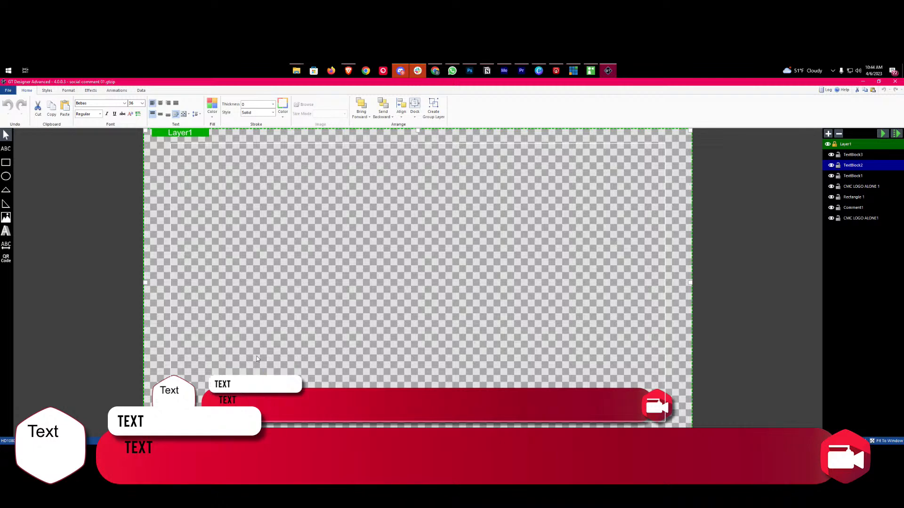
{"action": "left_click", "coordinate": [237, 382]}
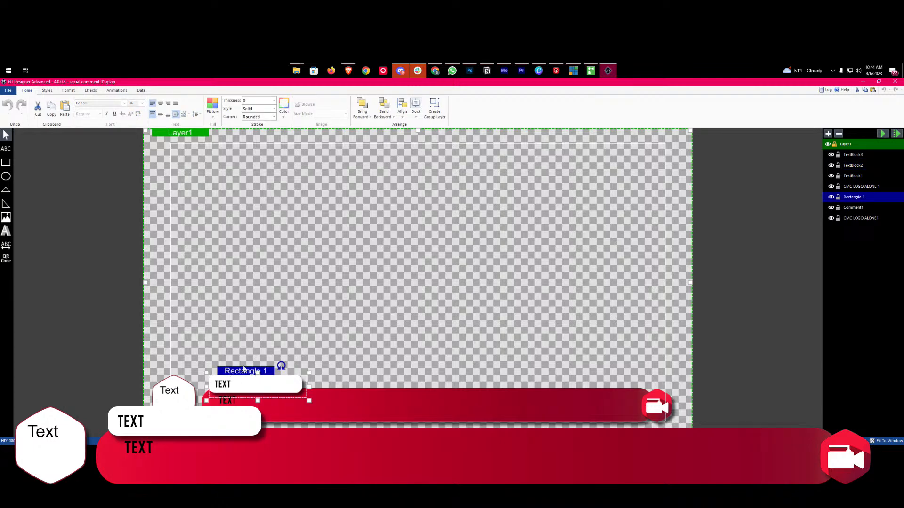
{"action": "left_click", "coordinate": [615, 237]}
{"action": "left_click", "coordinate": [859, 165]}
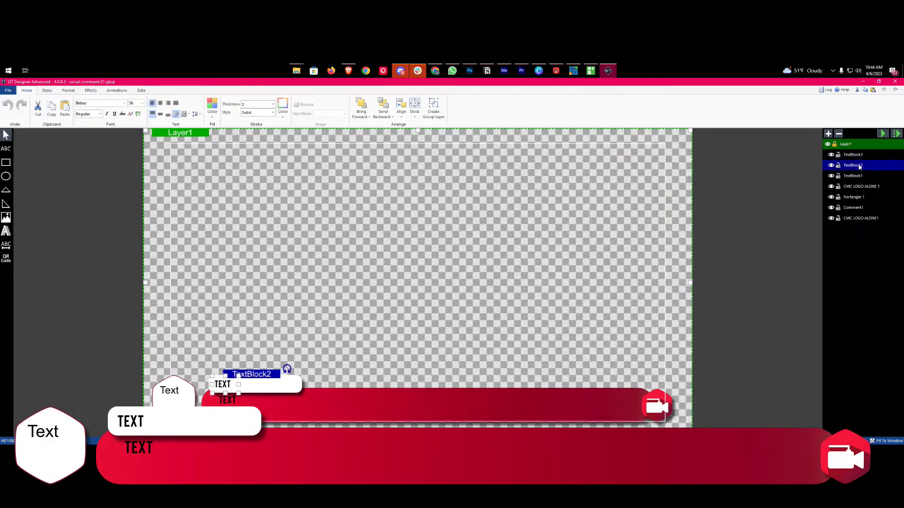
{"action": "right_click", "coordinate": [853, 166]}
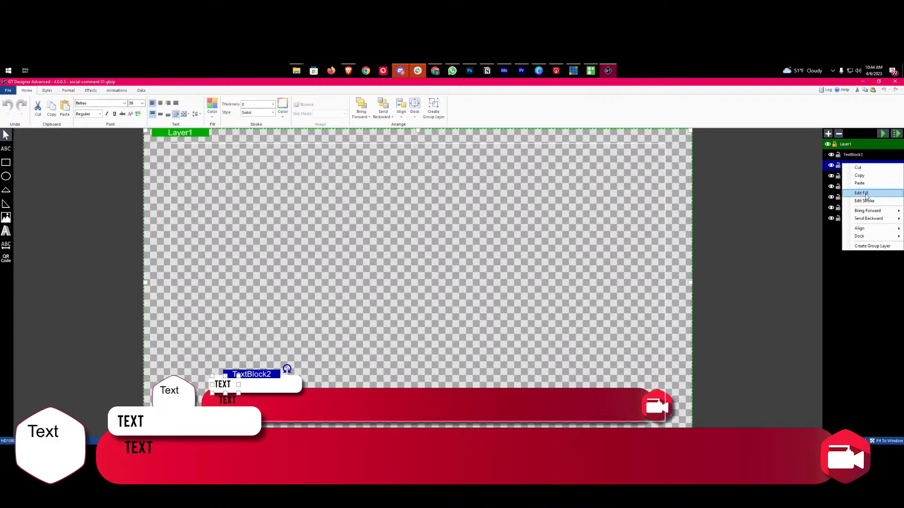
{"action": "left_click", "coordinate": [859, 275]}
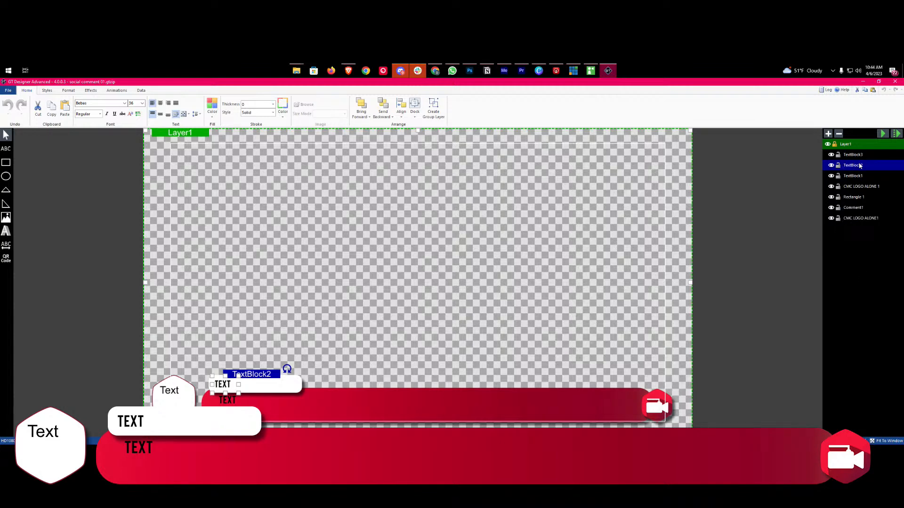
{"action": "right_click", "coordinate": [860, 166]}
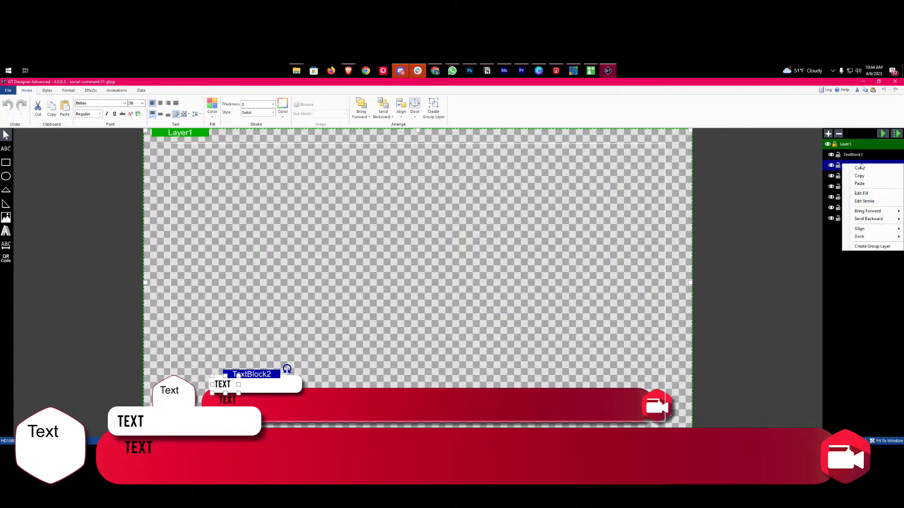
{"action": "left_click", "coordinate": [858, 289]}
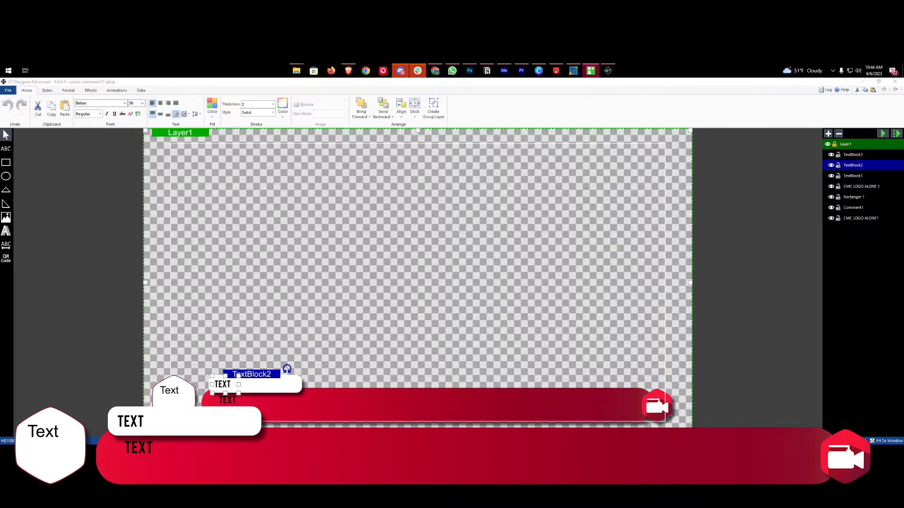
Step: Return to vMix Social and map TextBlock2 to FromUsername and TextBlock1 to Message in the title mappings
{"action": "left_click_drag", "start_coordinate": [772, 440], "coordinate": [512, 154]}
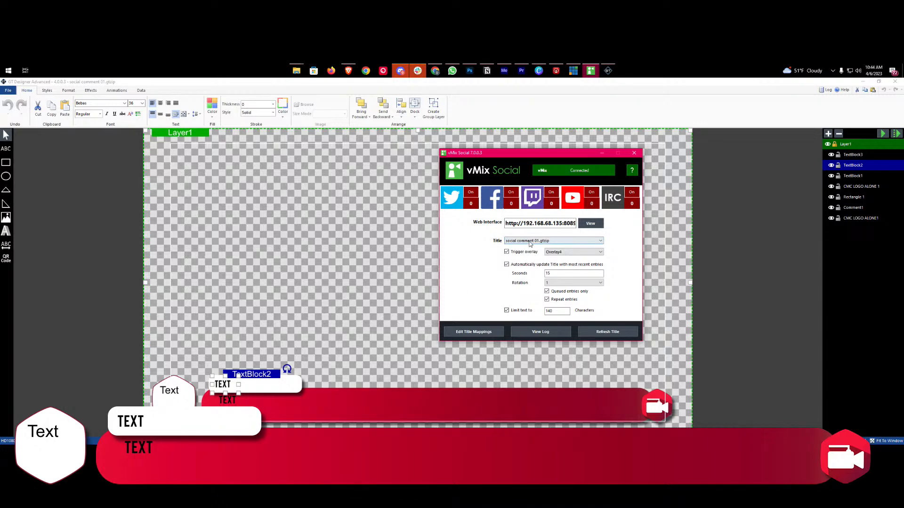
{"action": "left_click", "coordinate": [485, 335]}
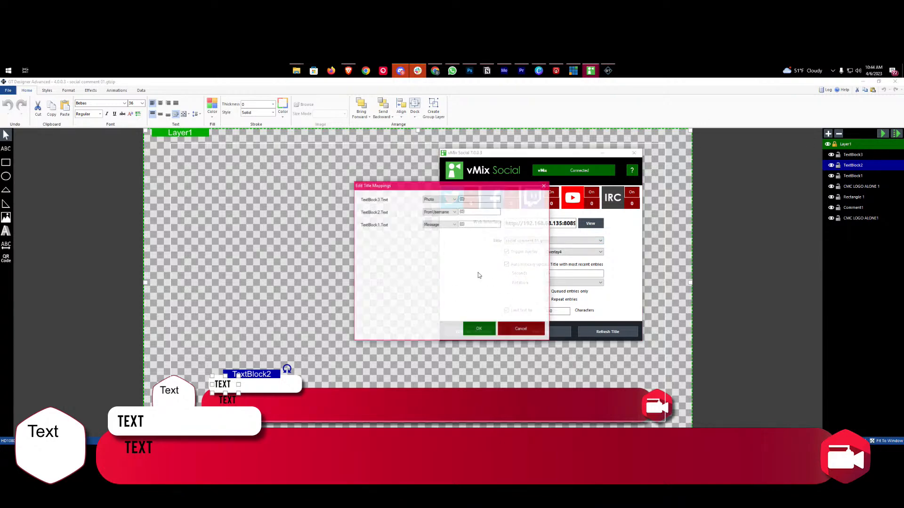
{"action": "left_click", "coordinate": [450, 213]}
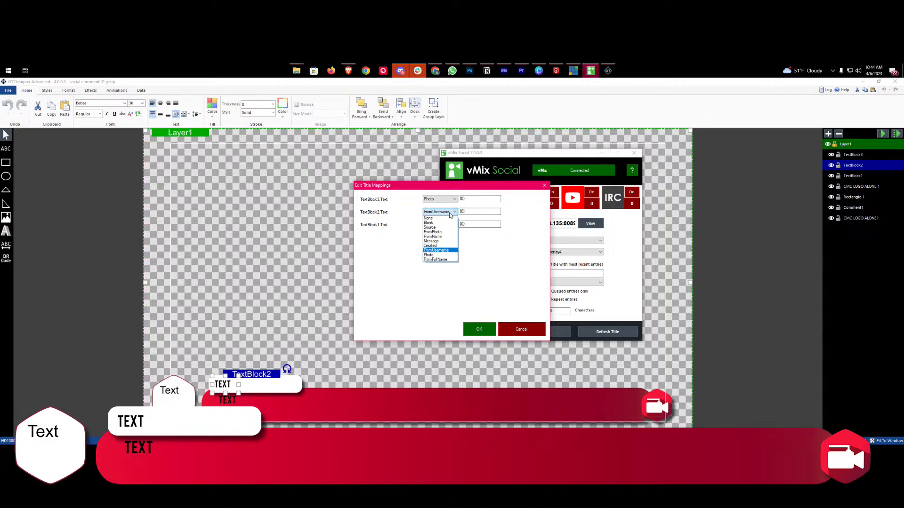
{"action": "left_click", "coordinate": [436, 252]}
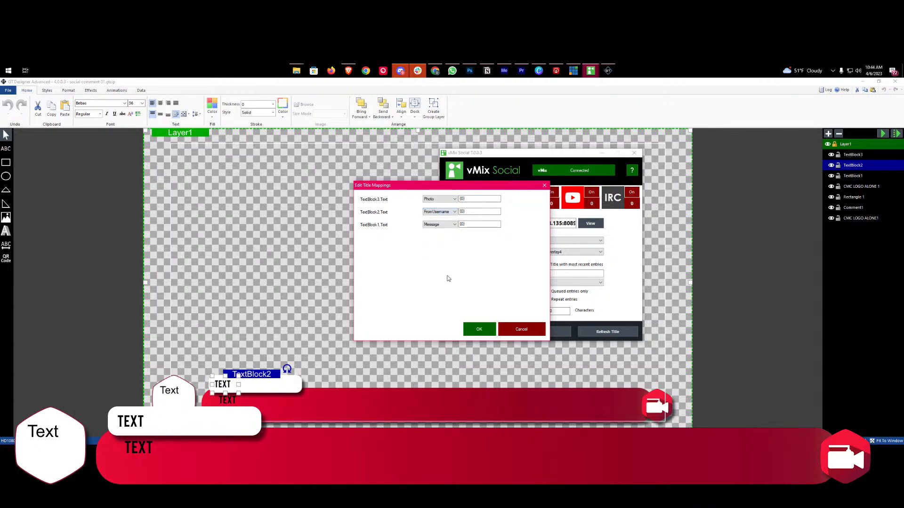
{"action": "left_click", "coordinate": [454, 225]}
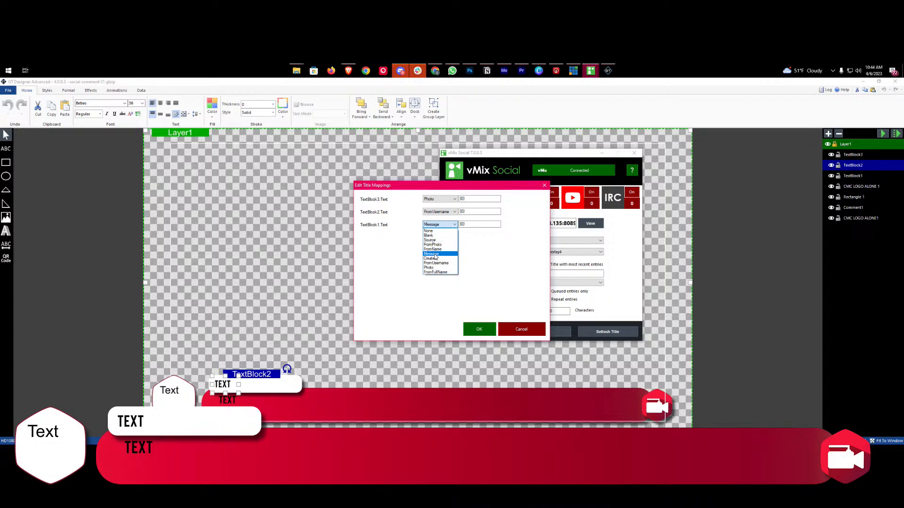
{"action": "left_click", "coordinate": [464, 310]}
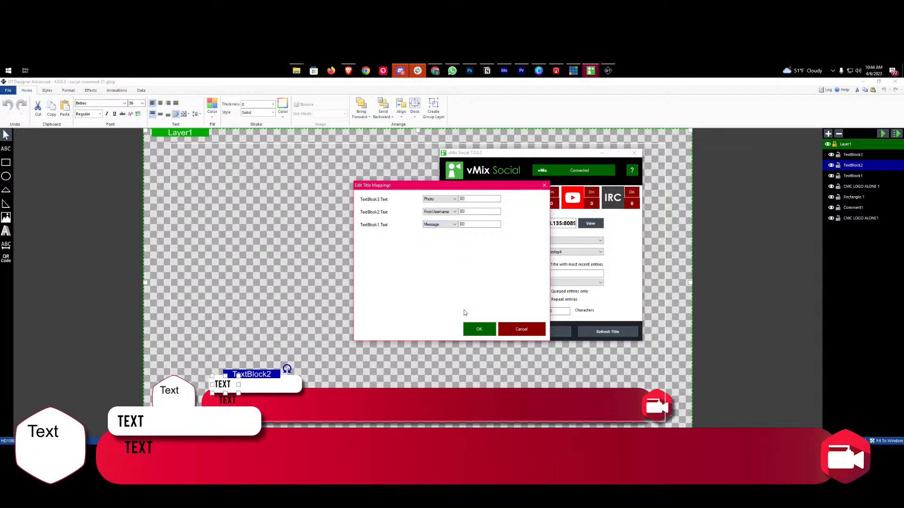
{"action": "left_click", "coordinate": [478, 329]}
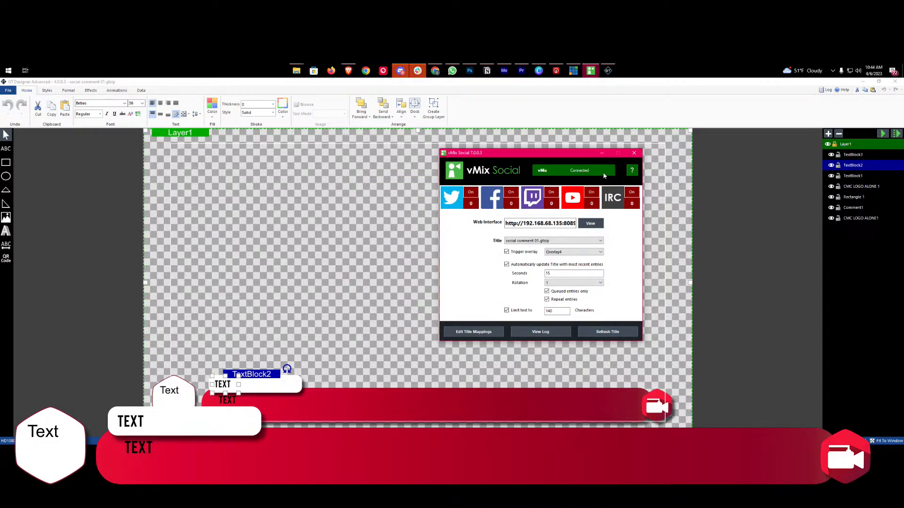
Step: Save the social comment 01 title in GT Designer and minimize the program
{"action": "left_click", "coordinate": [8, 90]}
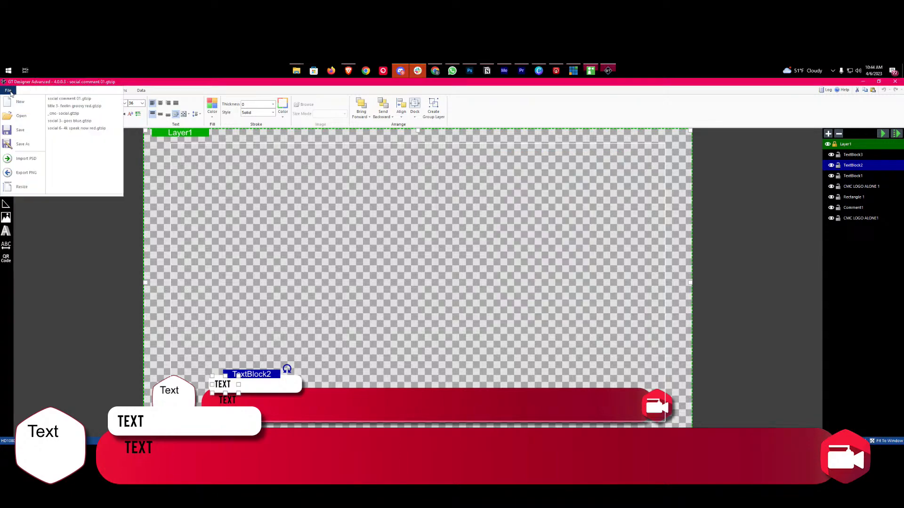
{"action": "left_click", "coordinate": [20, 135]}
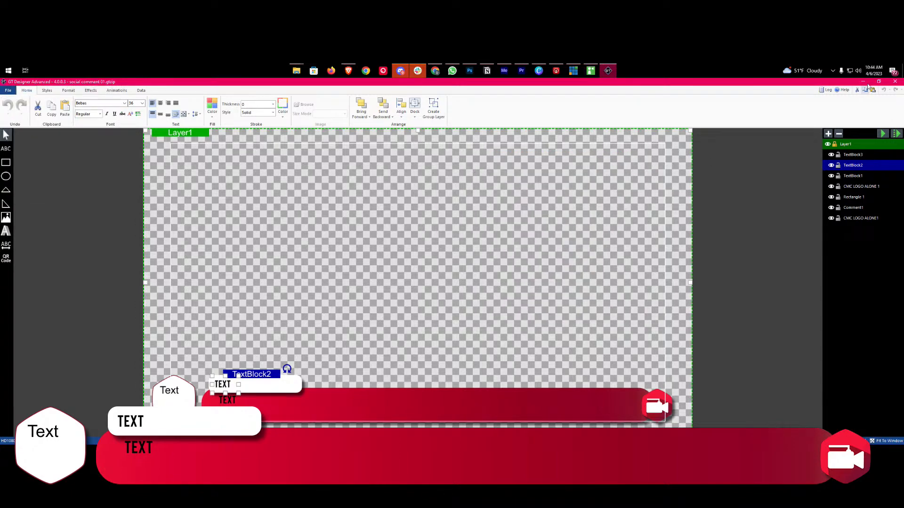
{"action": "left_click", "coordinate": [865, 82]}
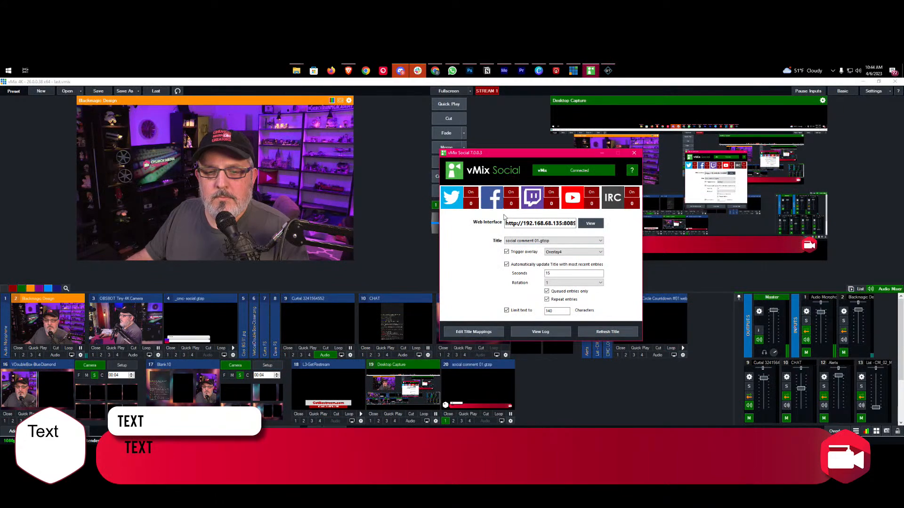
Step: Reposition the vMix Social window over vMix and open its web interface in the browser
{"action": "left_click_drag", "start_coordinate": [508, 161], "coordinate": [397, 148]}
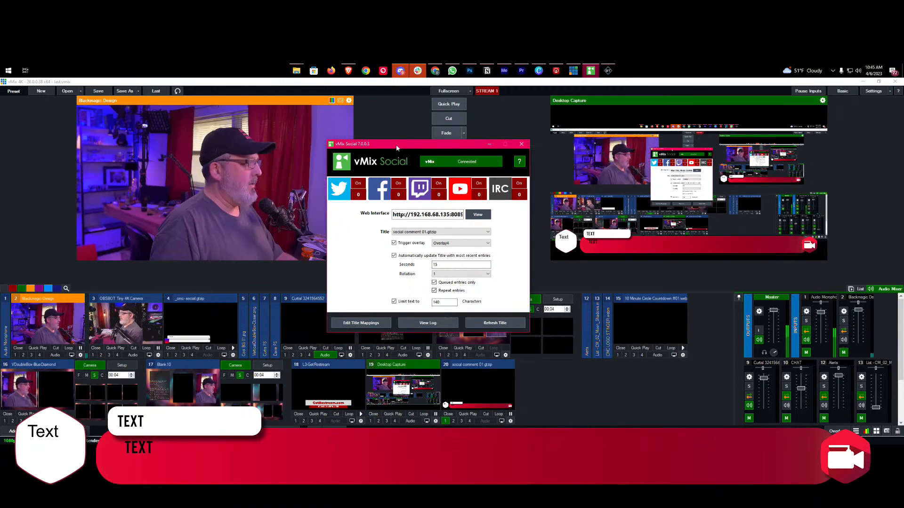
{"action": "left_click", "coordinate": [479, 215]}
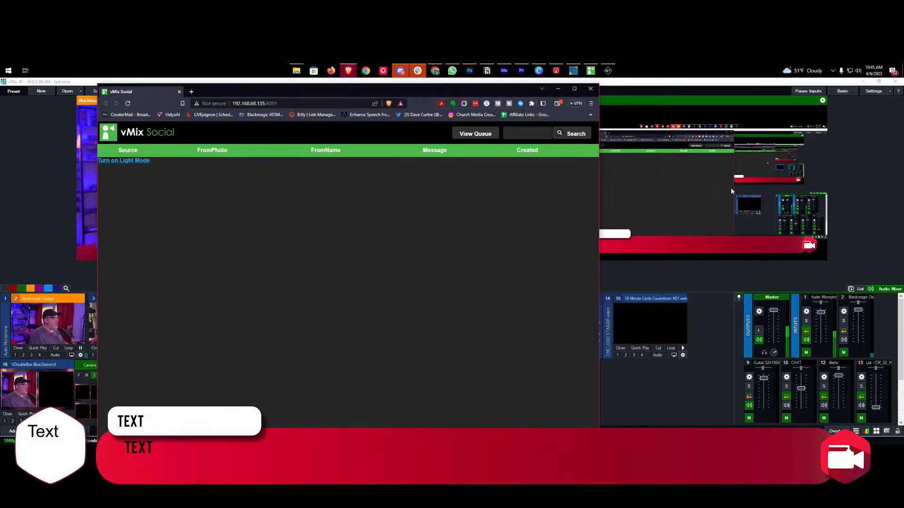
Step: Switch back to vMix Social and turn the YouTube feed on and off again
{"action": "left_click", "coordinate": [590, 71]}
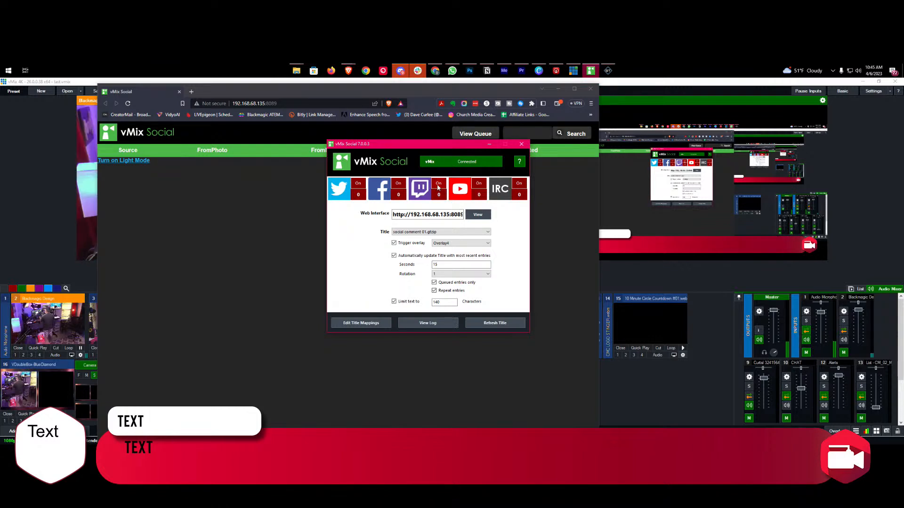
{"action": "left_click", "coordinate": [480, 193]}
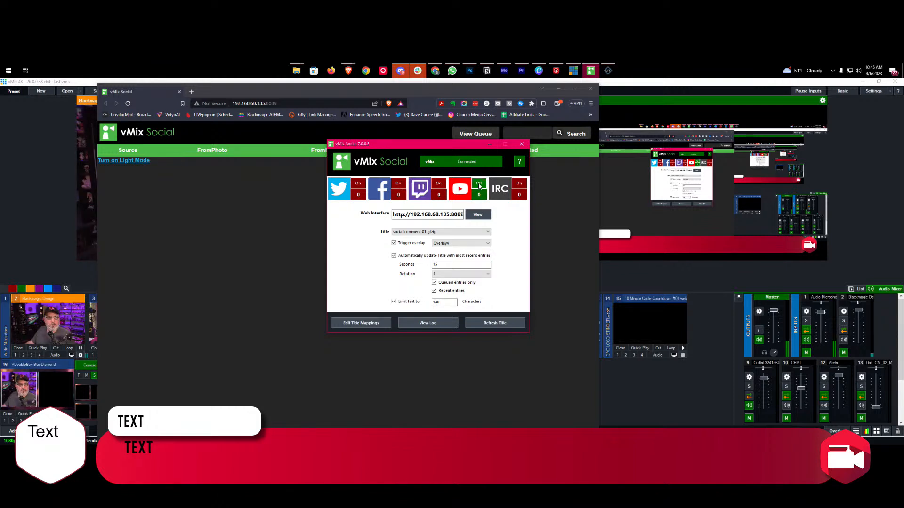
{"action": "left_click", "coordinate": [480, 187]}
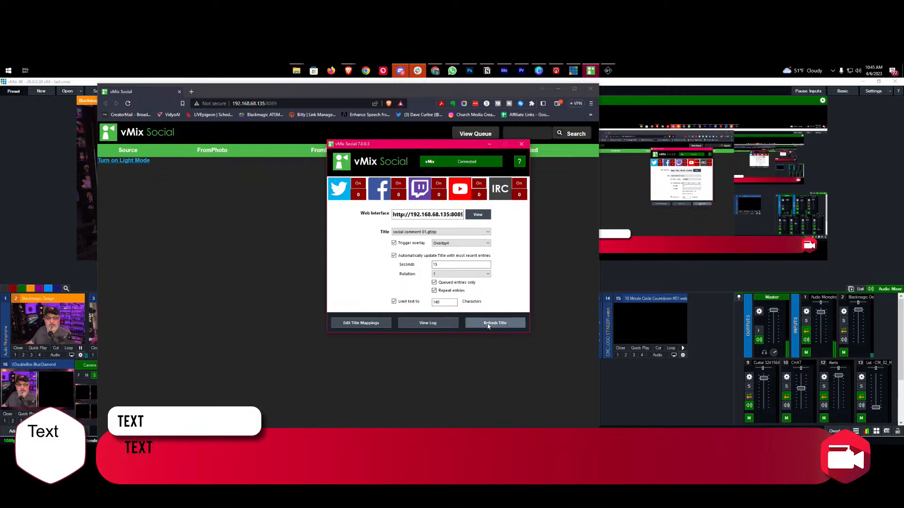
Step: Move the vMix Social window off the browser and clear all items from the queue in the web interface
{"action": "left_click_drag", "start_coordinate": [459, 148], "coordinate": [903, 211]}
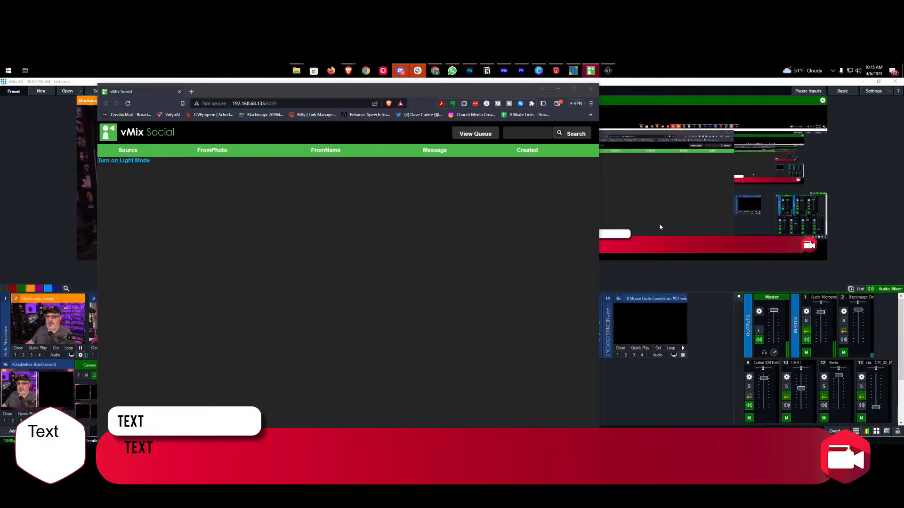
{"action": "left_click", "coordinate": [405, 172]}
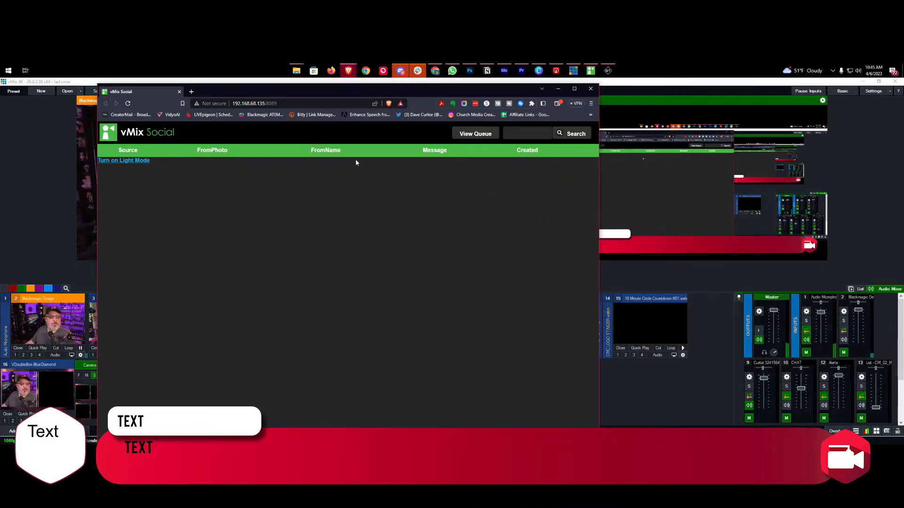
{"action": "left_click", "coordinate": [475, 134]}
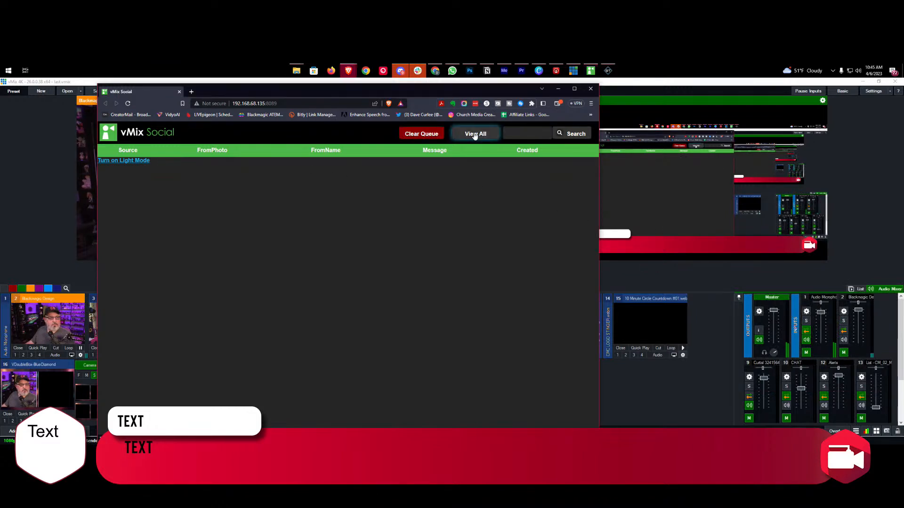
{"action": "left_click", "coordinate": [429, 135]}
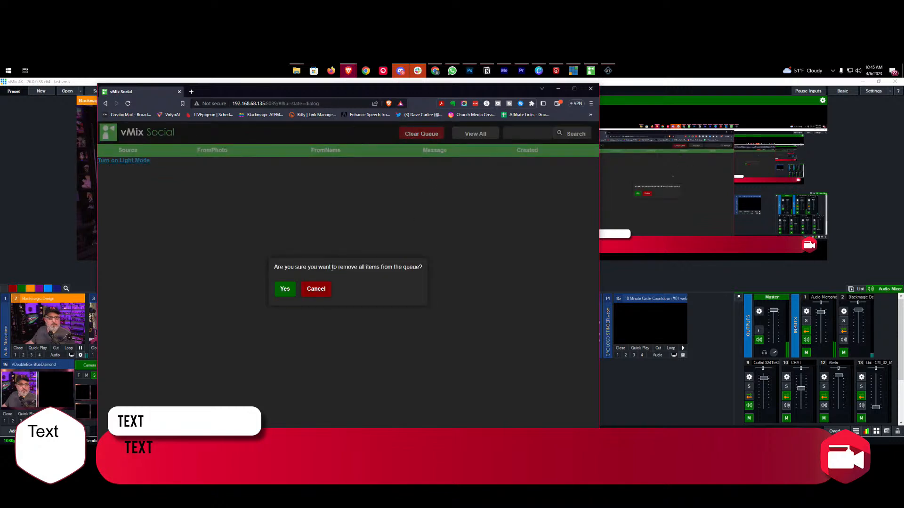
{"action": "left_click", "coordinate": [285, 289]}
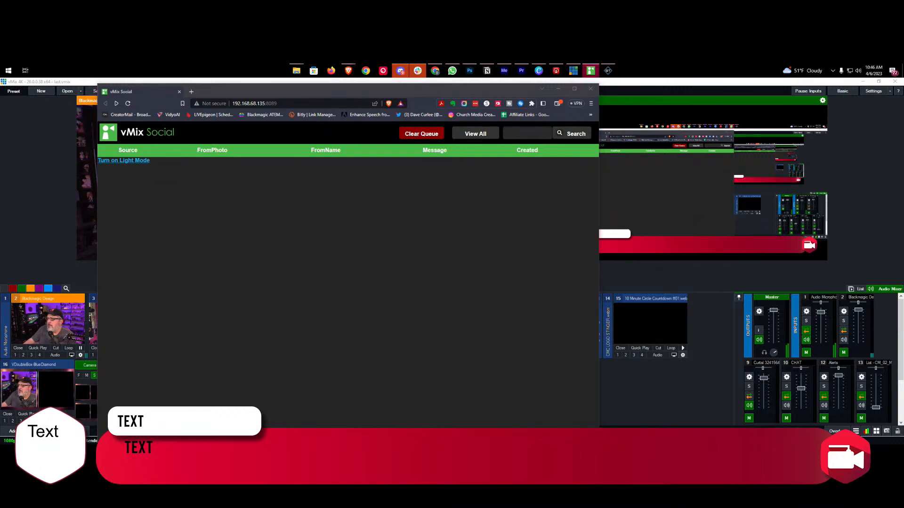
Step: Set vMix Social's YouTube live chat to "Live Streaming and Media Tips with the Church Media Creators" and toggle the YouTube feed on and off
{"action": "left_click", "coordinate": [590, 70]}
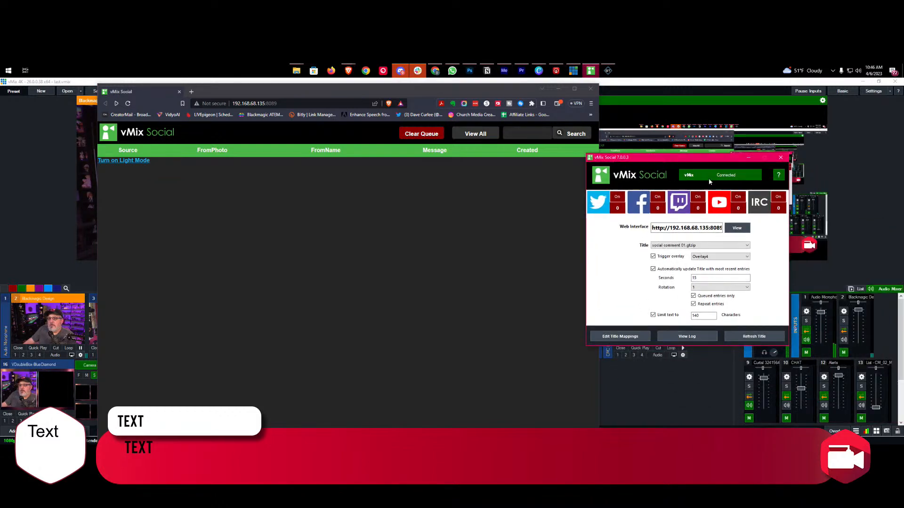
{"action": "left_click", "coordinate": [723, 207]}
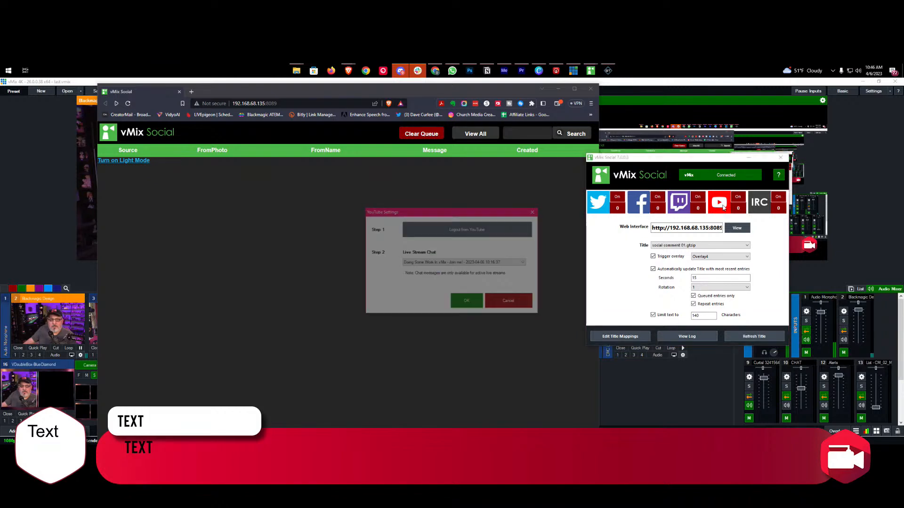
{"action": "left_click", "coordinate": [509, 263]}
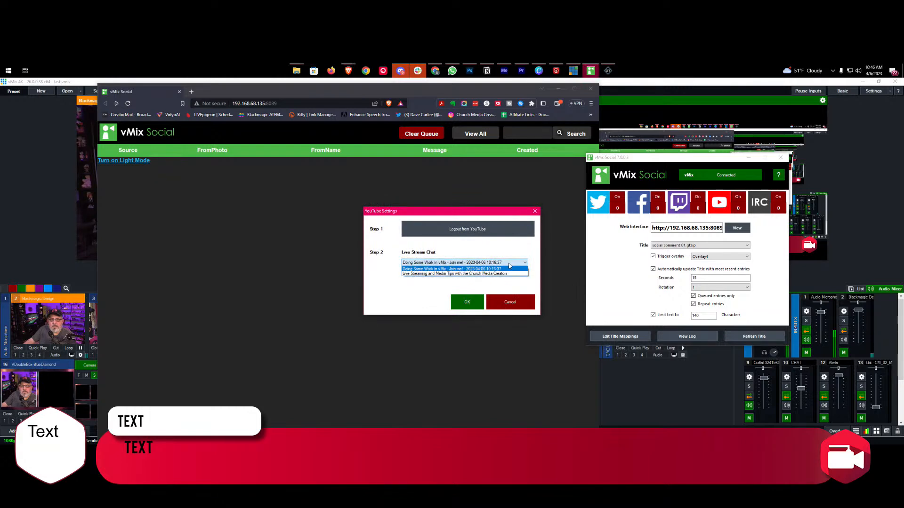
{"action": "left_click", "coordinate": [435, 270]}
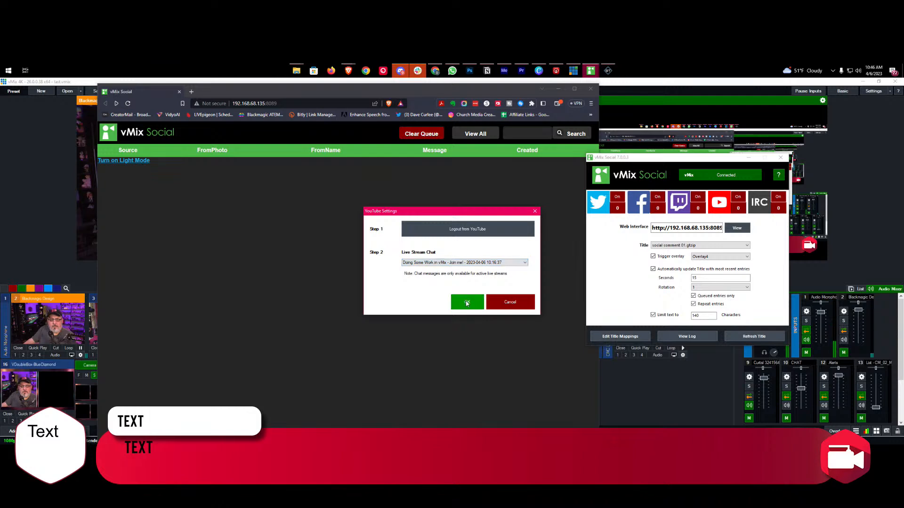
{"action": "left_click", "coordinate": [451, 263]}
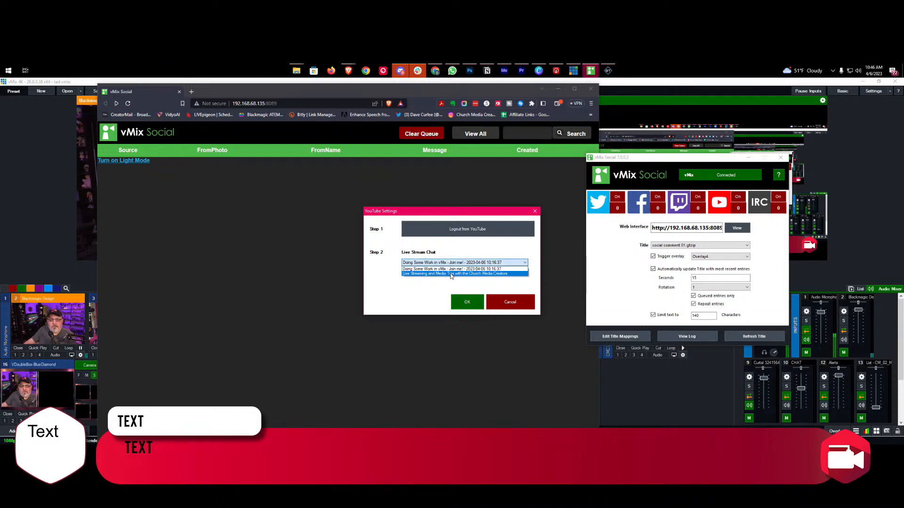
{"action": "left_click", "coordinate": [451, 275]}
{"action": "left_click", "coordinate": [469, 305]}
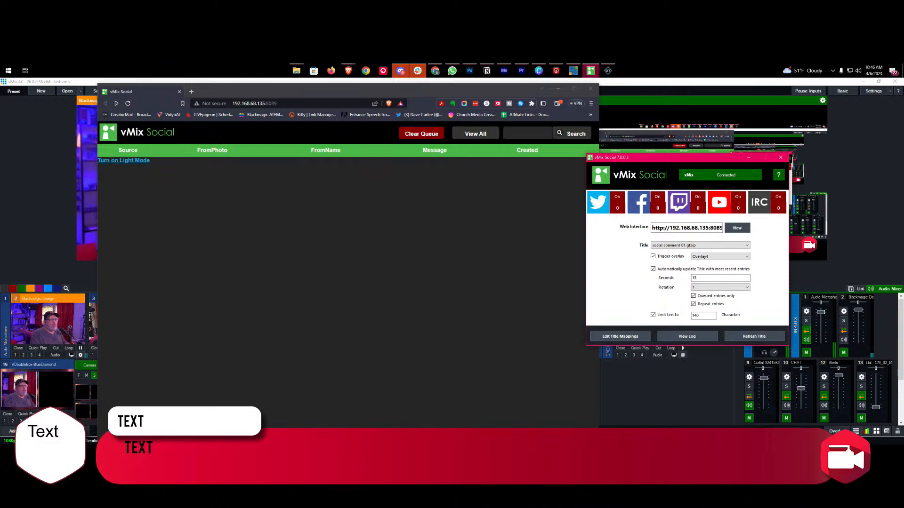
{"action": "left_click", "coordinate": [738, 197]}
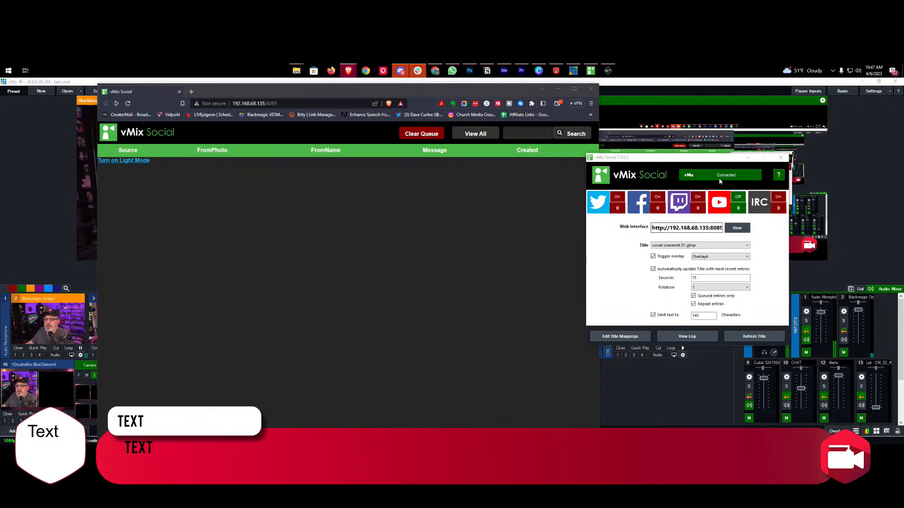
{"action": "left_click", "coordinate": [738, 198]}
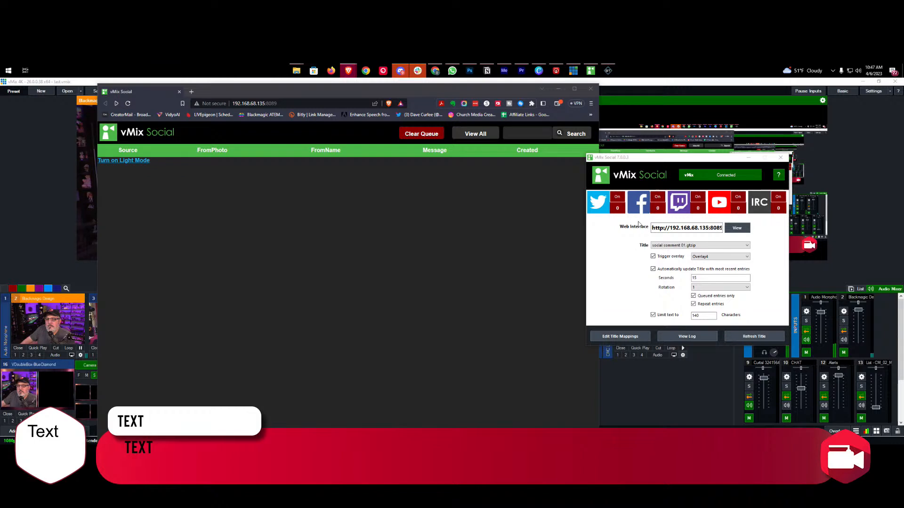
Step: Log vMix Social in to Facebook, find posts of the Church Training Academy page and confirm the post "Where Worship and Tech Collide"
{"action": "left_click", "coordinate": [638, 207]}
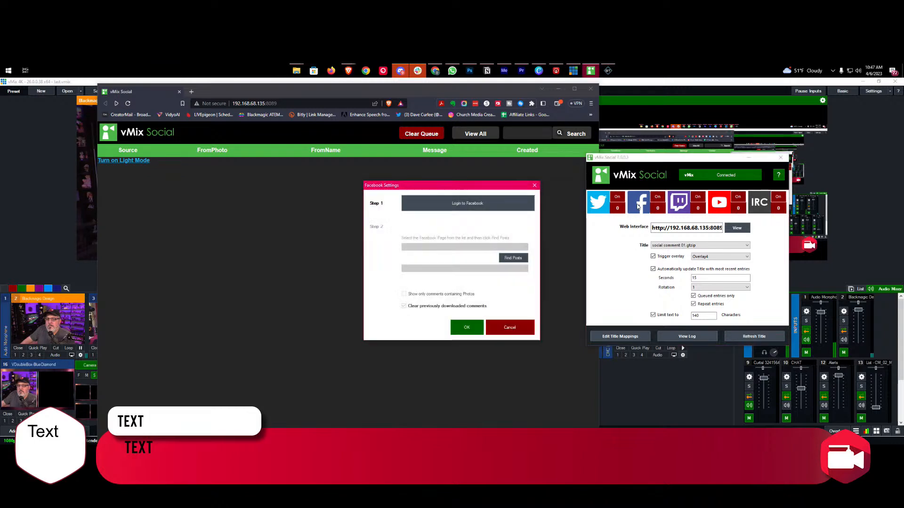
{"action": "left_click", "coordinate": [466, 203]}
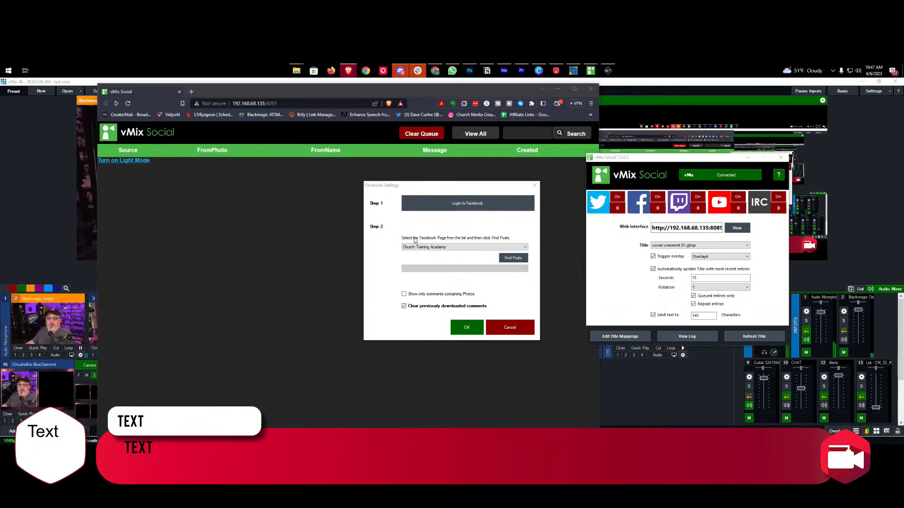
{"action": "left_click", "coordinate": [449, 256]}
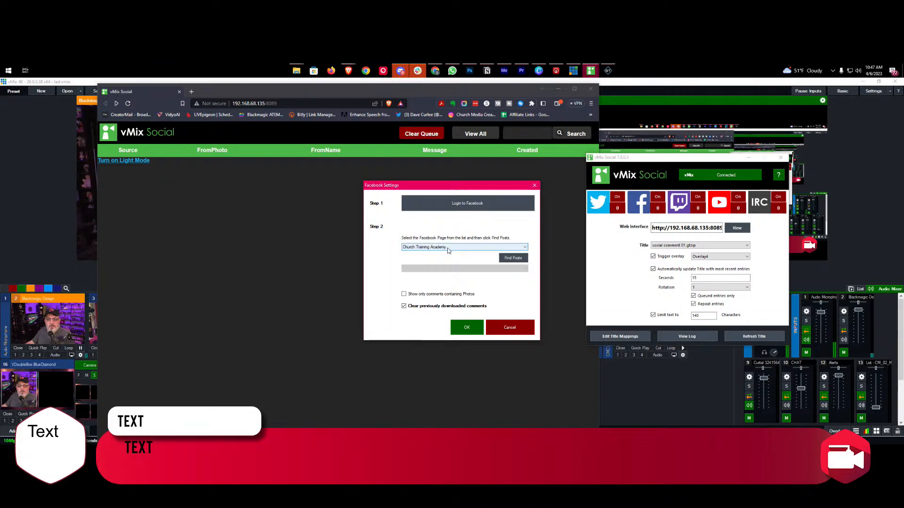
{"action": "left_click", "coordinate": [448, 247]}
{"action": "left_click", "coordinate": [450, 254]}
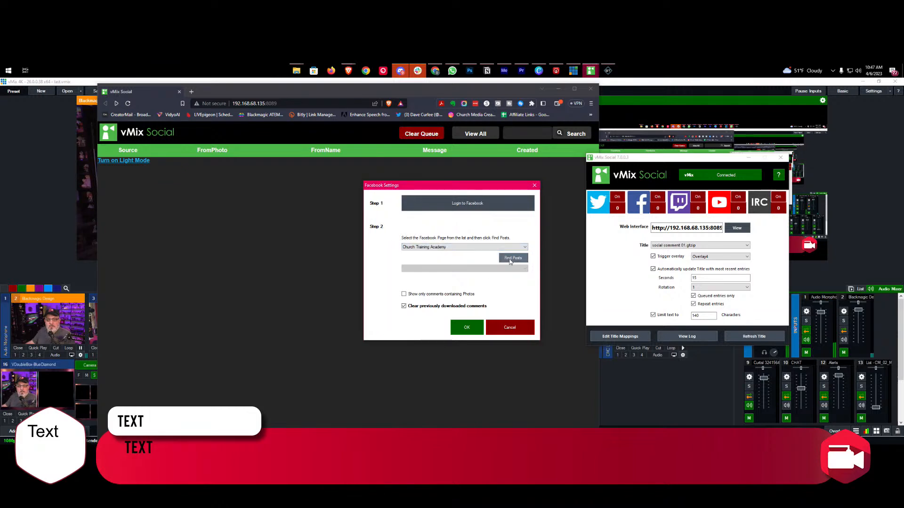
{"action": "left_click", "coordinate": [513, 258]}
{"action": "left_click", "coordinate": [520, 270]}
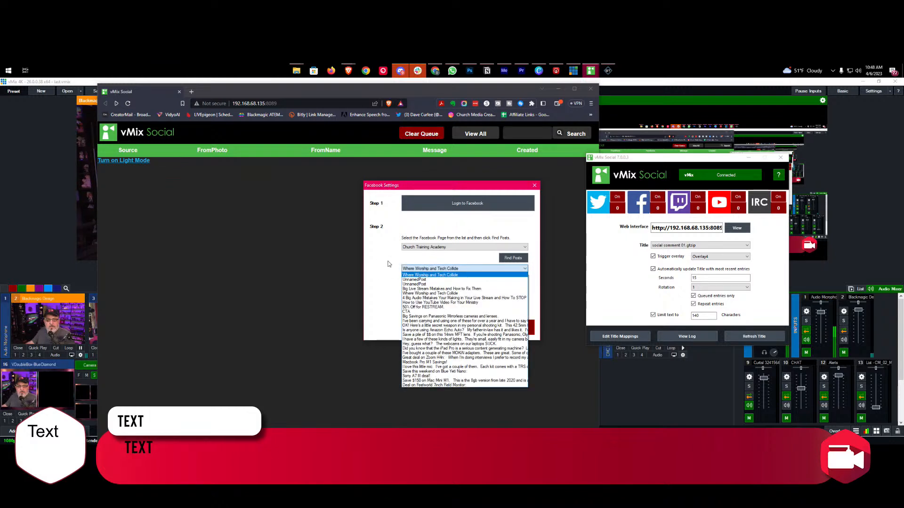
{"action": "left_click", "coordinate": [377, 274]}
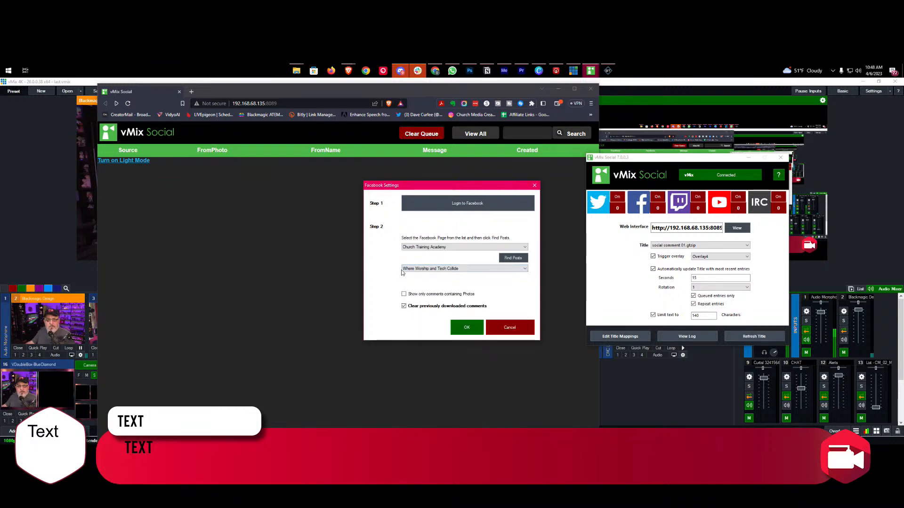
{"action": "left_click", "coordinate": [465, 329]}
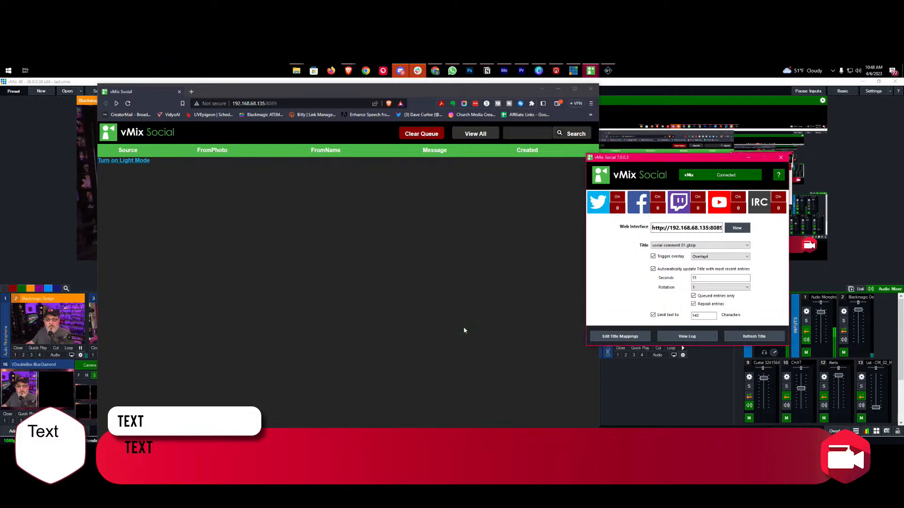
Step: Turn off Repeat entries in vMix Social and bring the main vMix window to the front
{"action": "left_click", "coordinate": [693, 305]}
{"action": "left_click_drag", "start_coordinate": [709, 160], "coordinate": [793, 178]}
{"action": "left_click", "coordinate": [633, 187]}
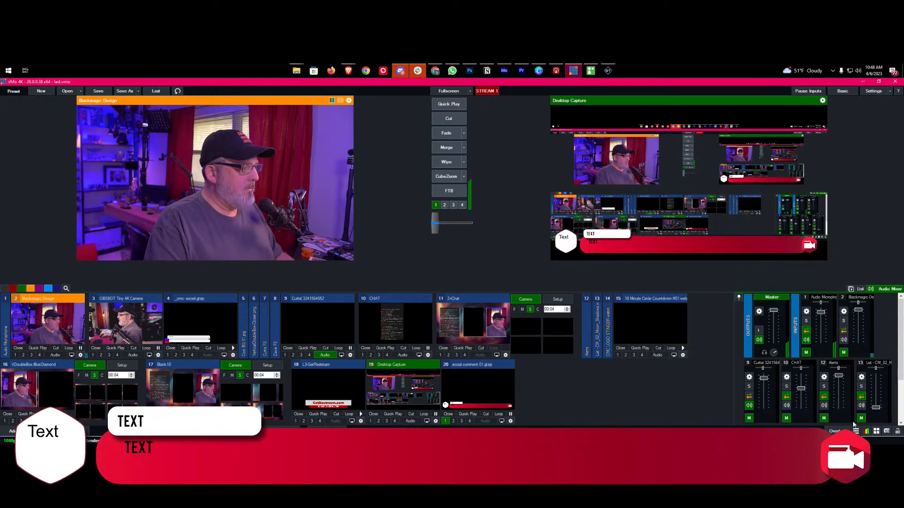
Step: Switch to GT Designer and clear the placeholder text of TextBlock2 in the white name box
{"action": "left_click", "coordinate": [608, 70]}
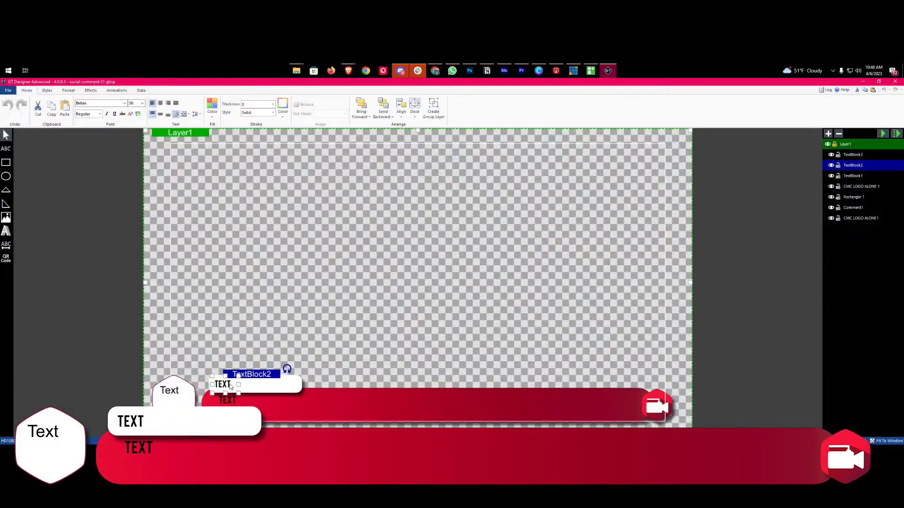
{"action": "key", "text": "BackSpace"}
{"action": "key", "text": "BackSpace"}
{"action": "key", "text": "BackSpace"}
{"action": "left_click", "coordinate": [231, 350]}
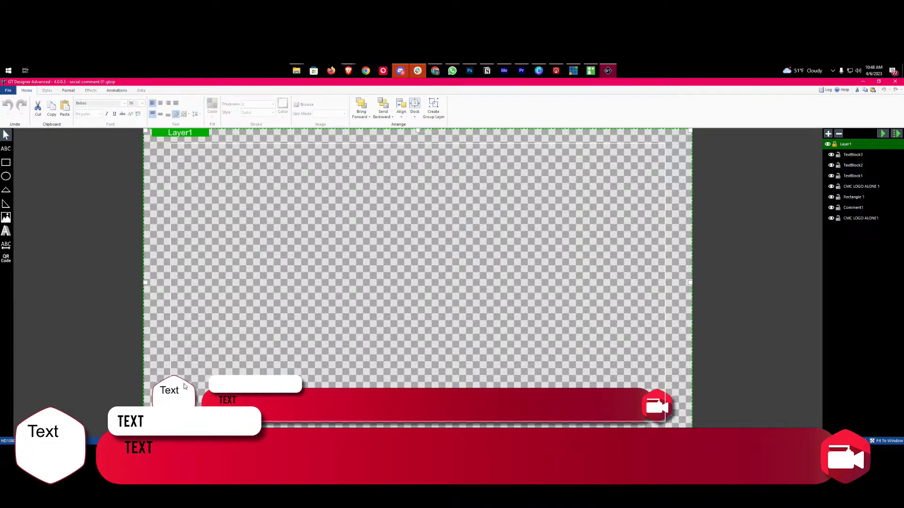
Step: Delete the "Text" block inside the white hexagon
{"action": "left_click", "coordinate": [177, 391]}
{"action": "key", "text": "Delete"}
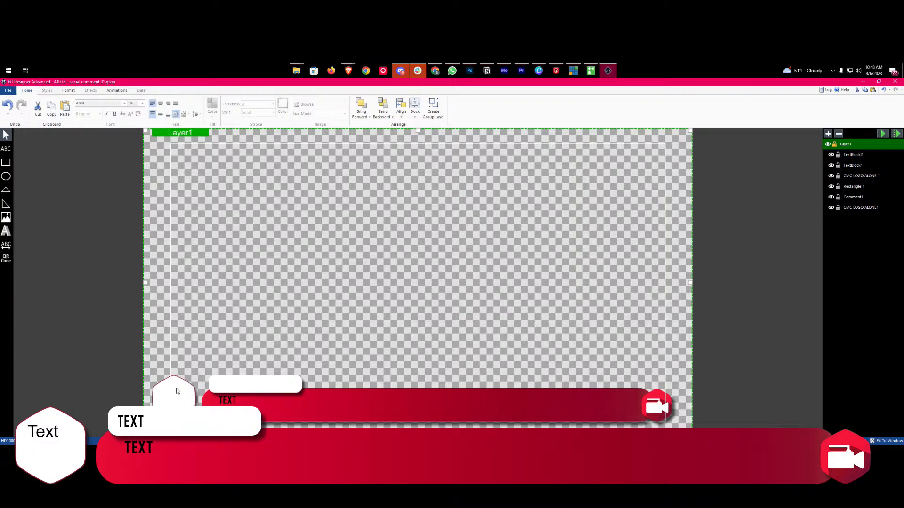
{"action": "left_click", "coordinate": [178, 391]}
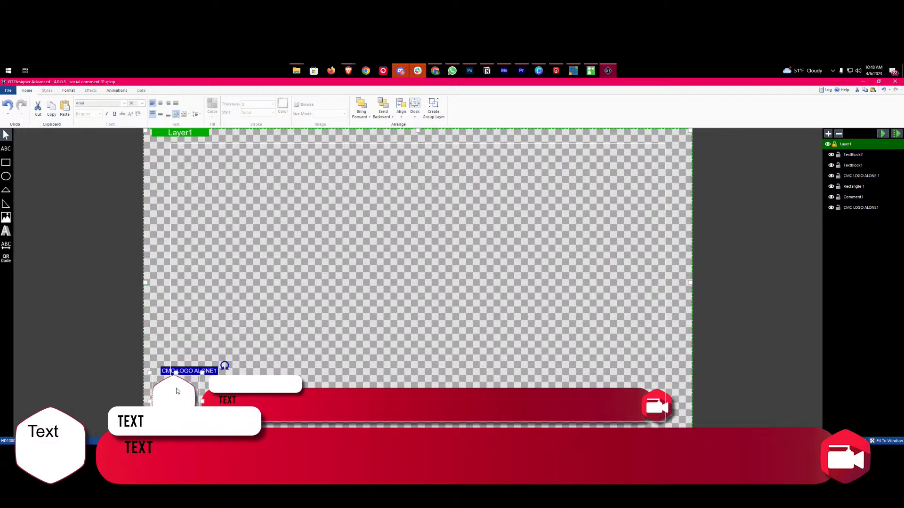
Step: Clear the placeholder text of TextBlock1 in the red comment bar and deselect everything
{"action": "left_click", "coordinate": [218, 401]}
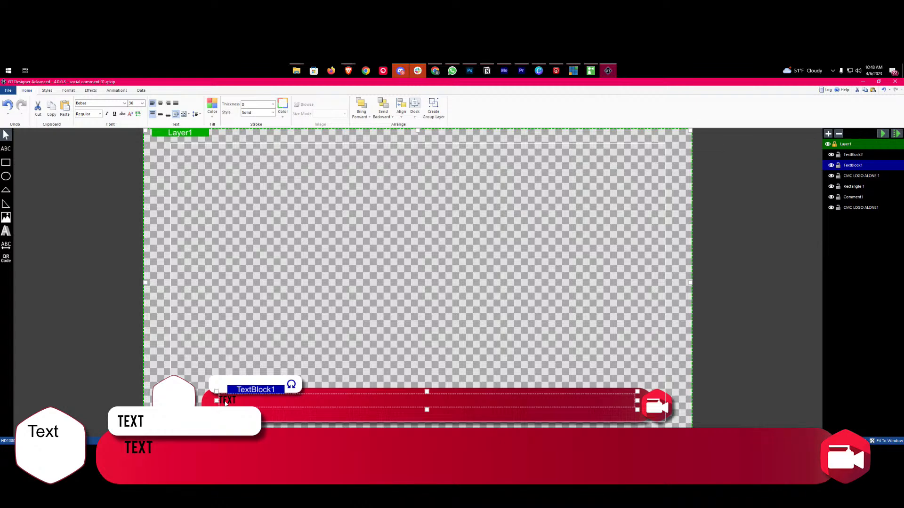
{"action": "key", "text": "BackSpace"}
{"action": "left_click", "coordinate": [237, 409]}
{"action": "left_click", "coordinate": [236, 402]}
{"action": "left_click", "coordinate": [241, 383]}
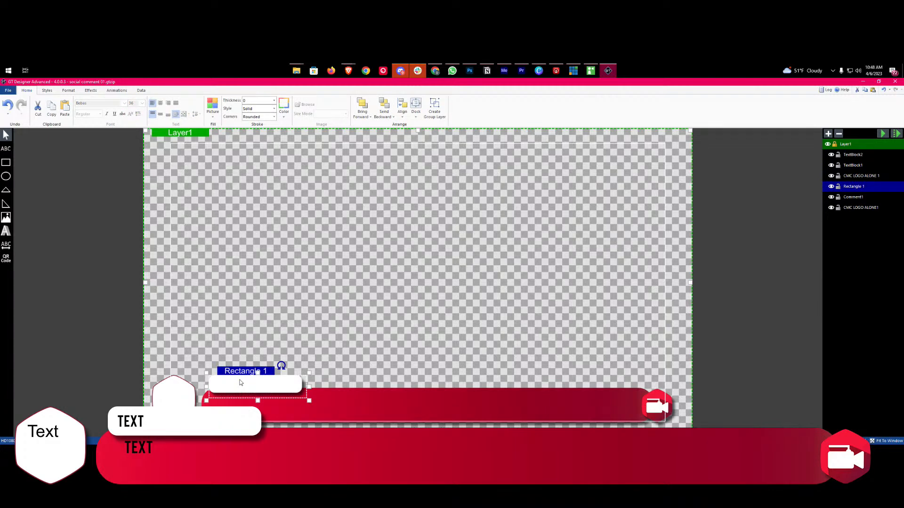
{"action": "left_click", "coordinate": [245, 357]}
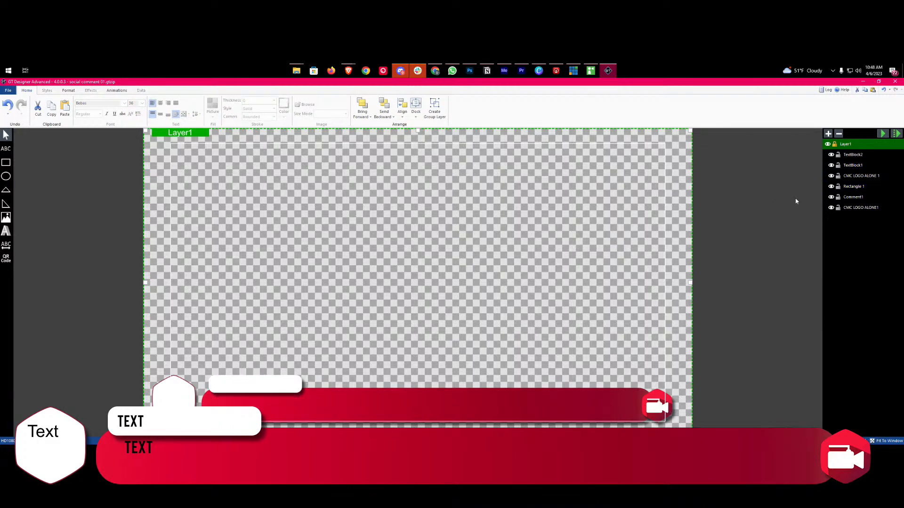
Step: Widen TextBlock2 to a width of about 284 so it spans the white name box
{"action": "left_click", "coordinate": [853, 155]}
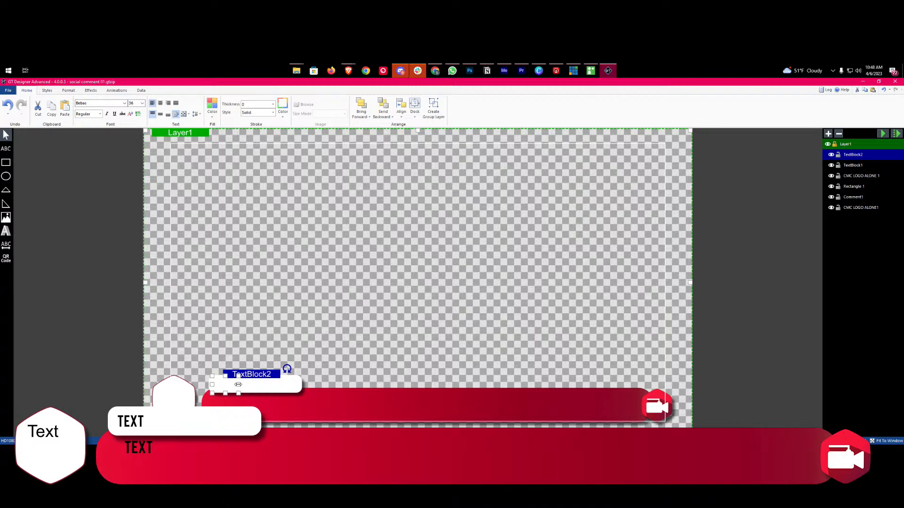
{"action": "left_click_drag", "start_coordinate": [238, 385], "coordinate": [299, 384]}
Step: Examine TextBlock2's object commands, dimensions, compositing mode, effects and style options
{"action": "right_click", "coordinate": [239, 385]}
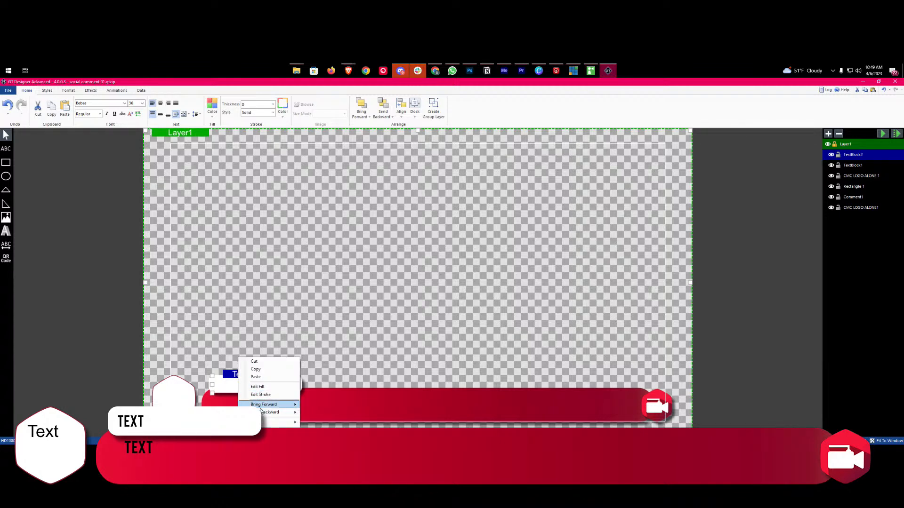
{"action": "mouse_move", "coordinate": [278, 422]}
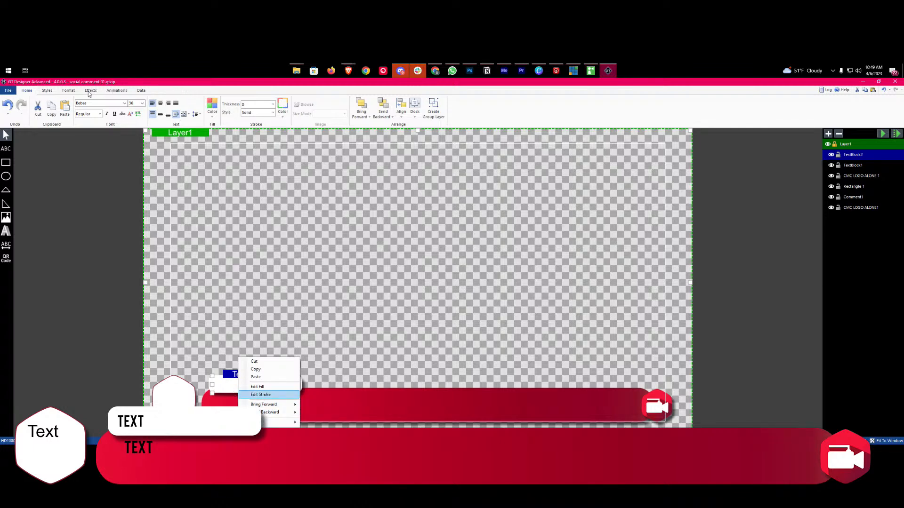
{"action": "left_click", "coordinate": [72, 93]}
{"action": "left_click", "coordinate": [69, 90]}
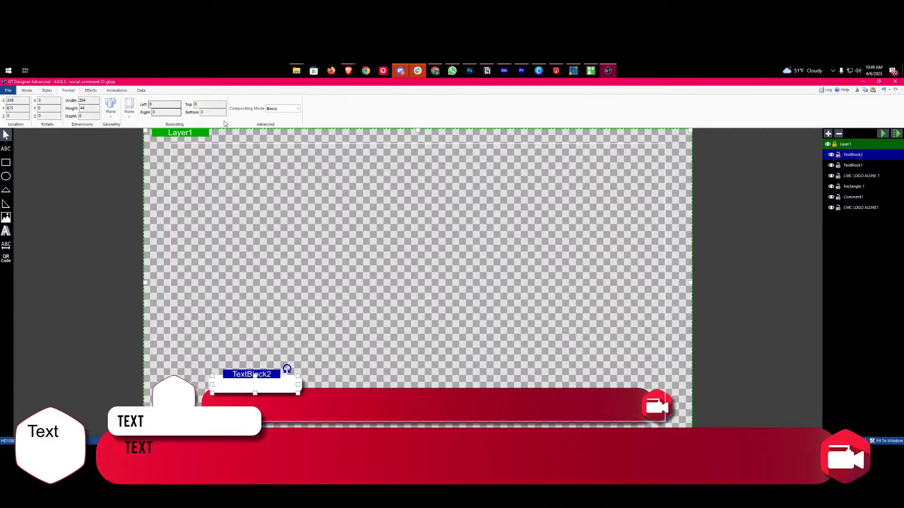
{"action": "left_click", "coordinate": [283, 110]}
{"action": "left_click", "coordinate": [278, 100]}
{"action": "left_click", "coordinate": [90, 91]}
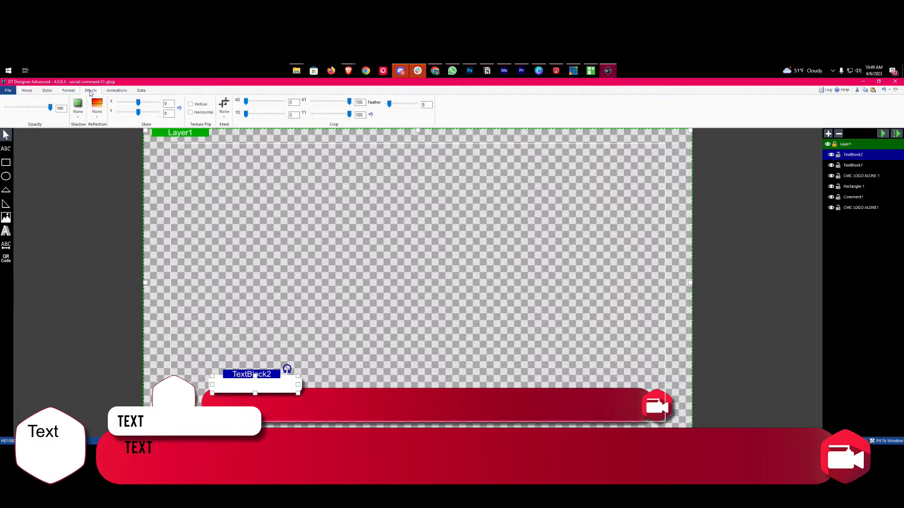
{"action": "left_click", "coordinate": [46, 91]}
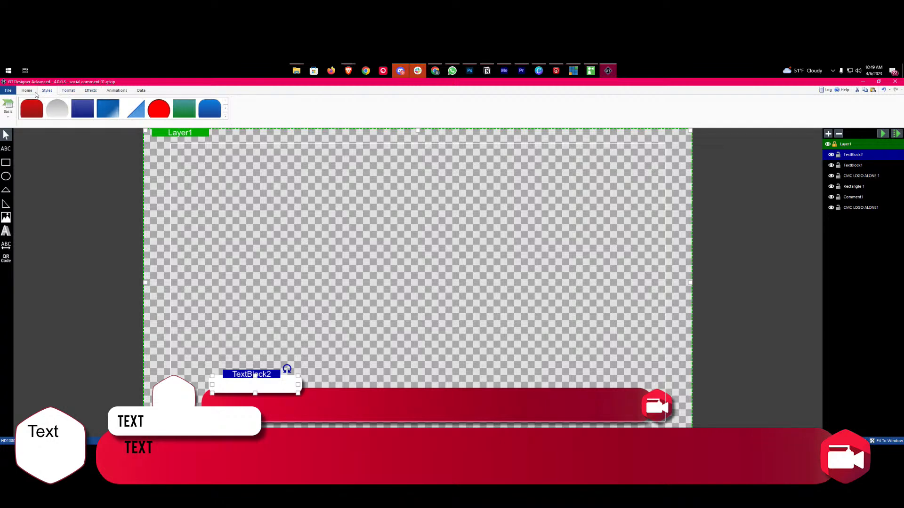
{"action": "left_click", "coordinate": [31, 92]}
{"action": "left_click", "coordinate": [45, 92]}
{"action": "left_click", "coordinate": [27, 90]}
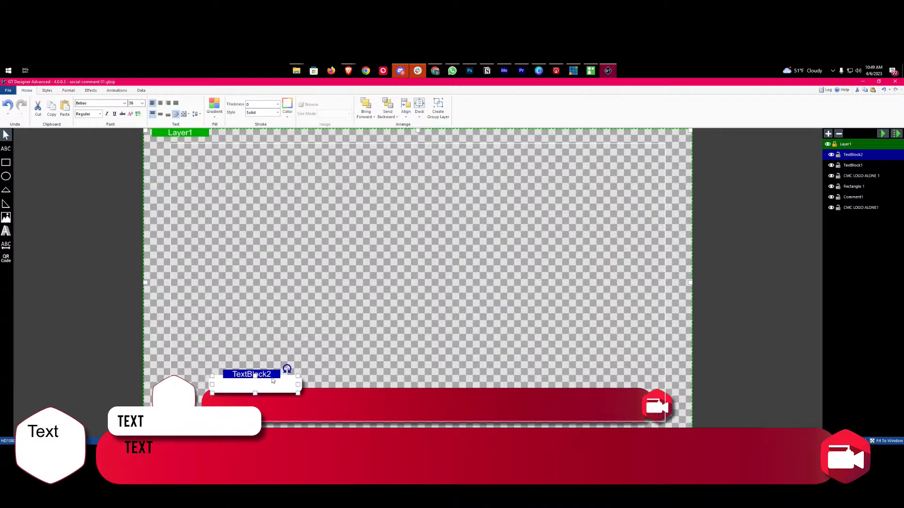
Step: Extend TextBlock1 downward so it fills the height of the red comment bar
{"action": "left_click", "coordinate": [266, 372]}
{"action": "left_click", "coordinate": [298, 388]}
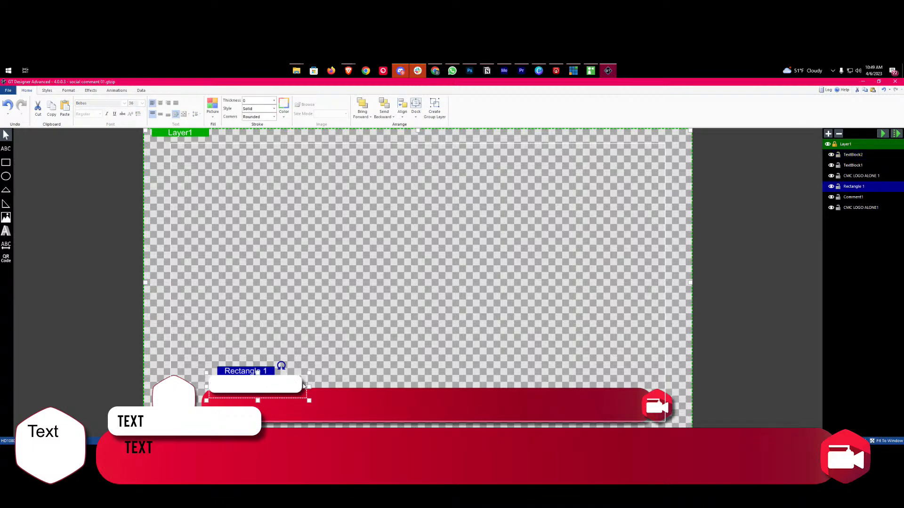
{"action": "left_click", "coordinate": [311, 379]}
{"action": "left_click", "coordinate": [284, 407]}
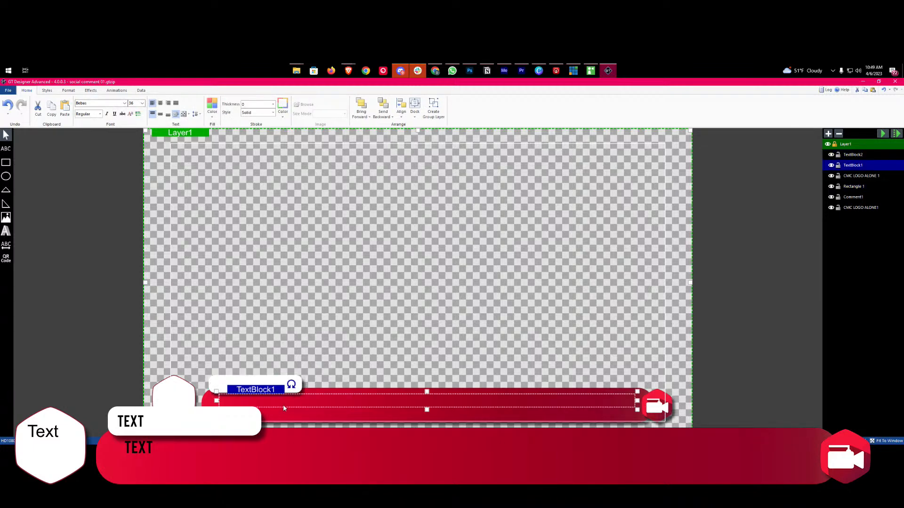
{"action": "left_click_drag", "start_coordinate": [426, 410], "coordinate": [428, 422]}
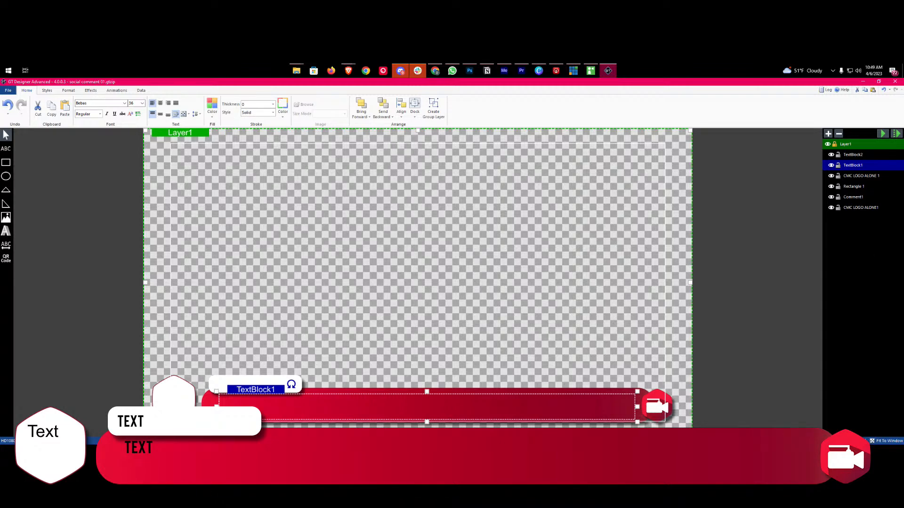
Step: Examine TextBlock2's data options, effects, dimensions and styles
{"action": "key", "text": "alt+Tab"}
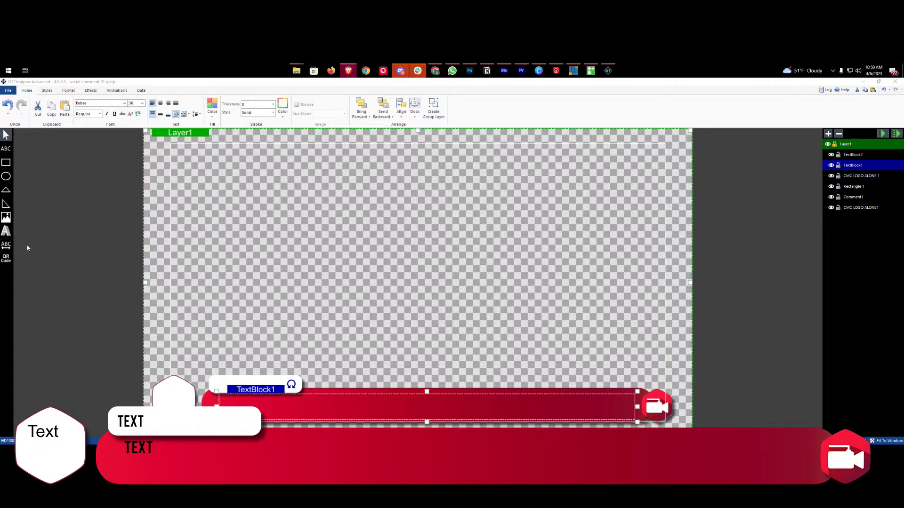
{"action": "left_click", "coordinate": [5, 245]}
{"action": "left_click", "coordinate": [260, 382]}
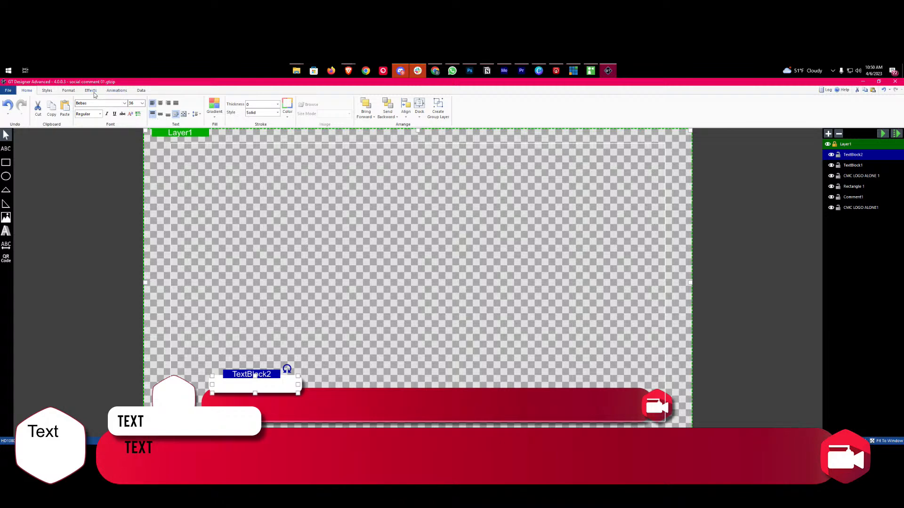
{"action": "left_click", "coordinate": [141, 91]}
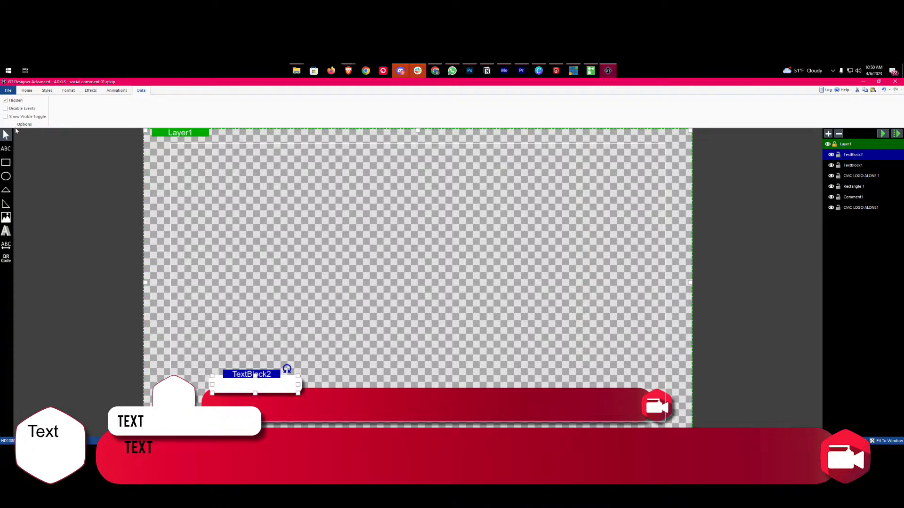
{"action": "left_click", "coordinate": [90, 91]}
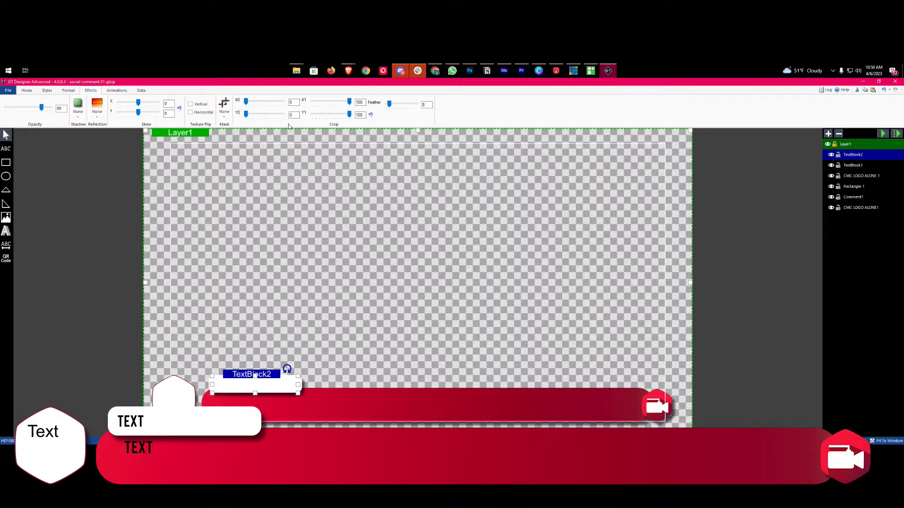
{"action": "left_click", "coordinate": [71, 91]}
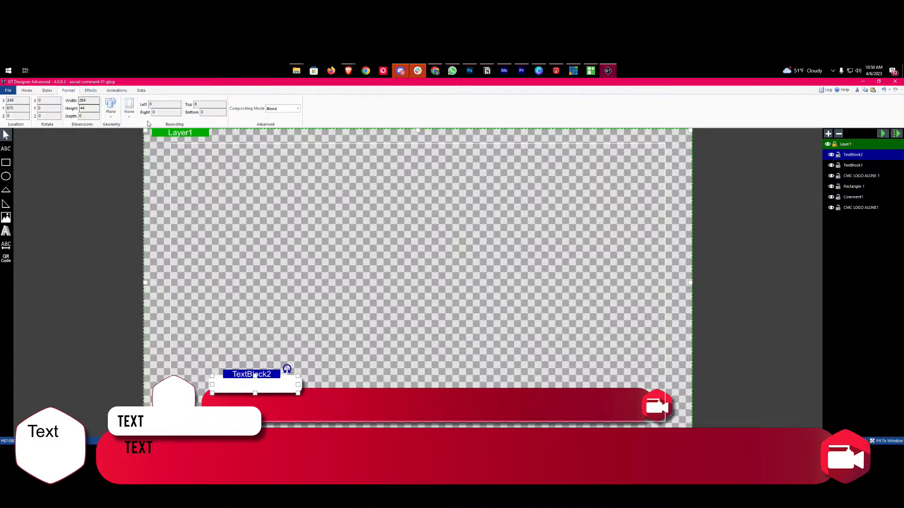
{"action": "left_click", "coordinate": [48, 91]}
{"action": "left_click", "coordinate": [26, 90]}
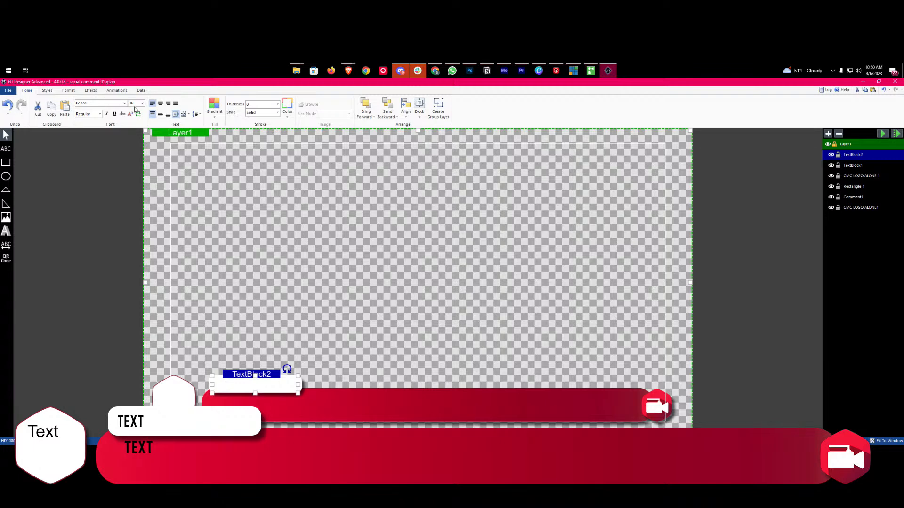
Step: Check the text wrapping, line spacing and auto-size settings of TextBlock2, and the auto-size mode of TextBlock1
{"action": "left_click", "coordinate": [177, 116]}
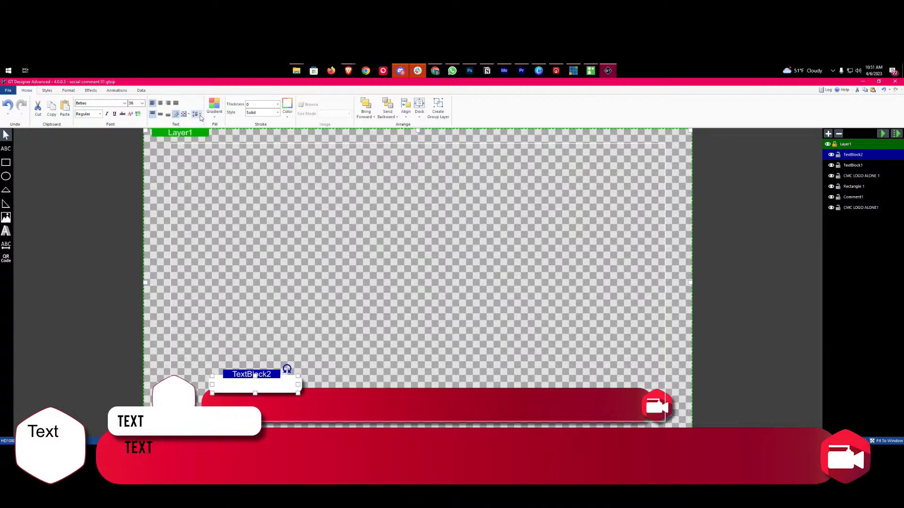
{"action": "left_click", "coordinate": [200, 115]}
{"action": "left_click", "coordinate": [187, 114]}
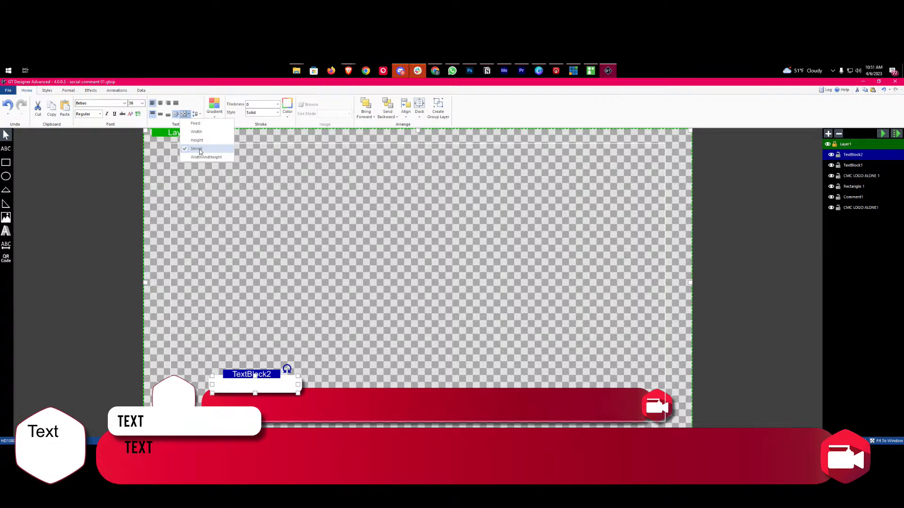
{"action": "left_click", "coordinate": [249, 407]}
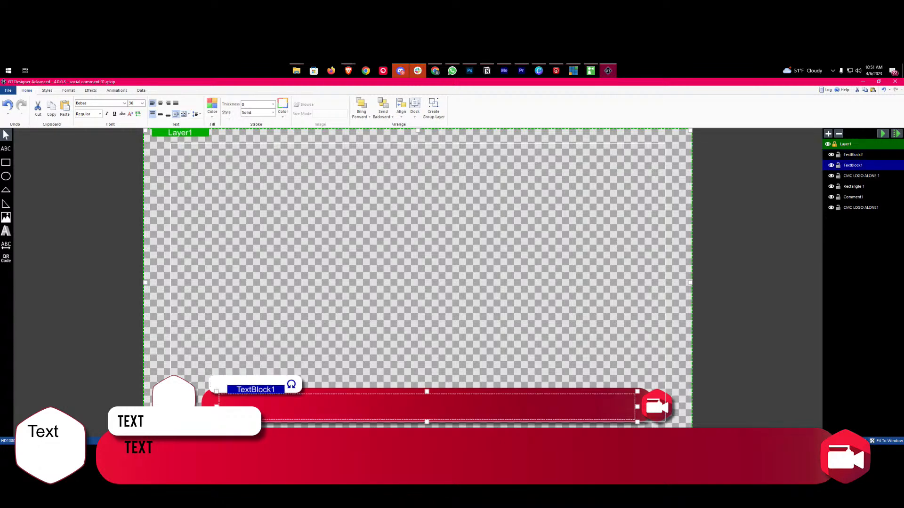
{"action": "left_click", "coordinate": [188, 115]}
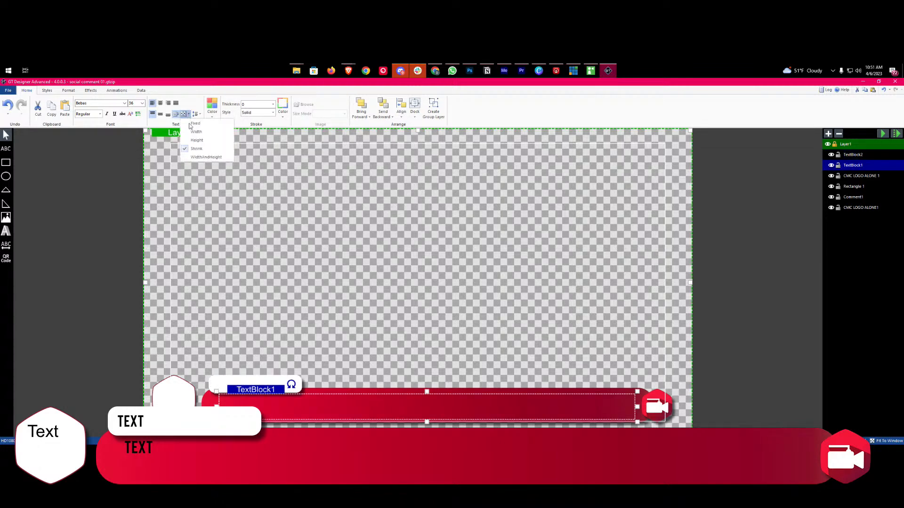
{"action": "left_click", "coordinate": [272, 299]}
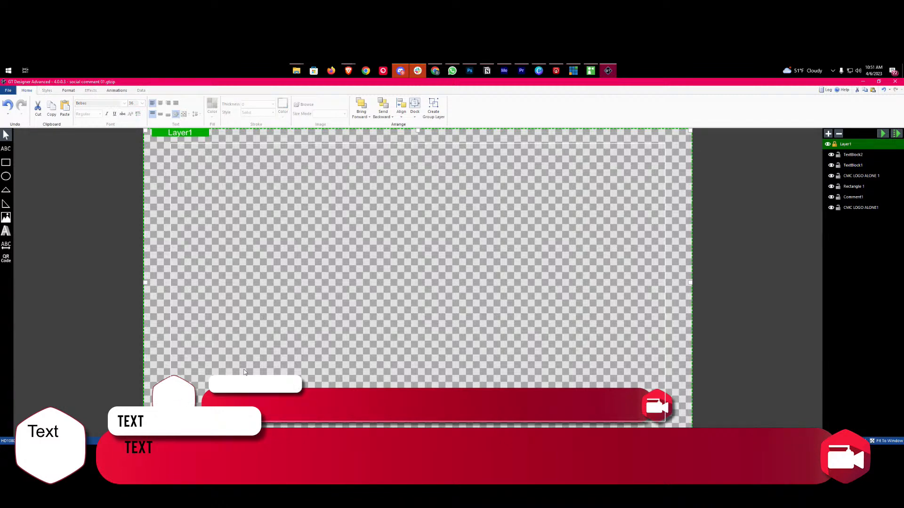
Step: Deselect the white hexagon logo and save the social comment title
{"action": "left_click", "coordinate": [181, 393]}
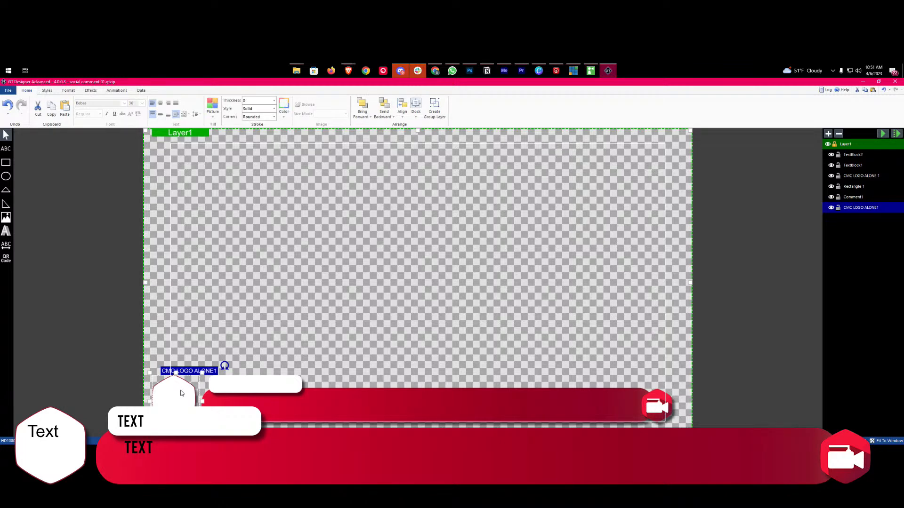
{"action": "left_click", "coordinate": [186, 357]}
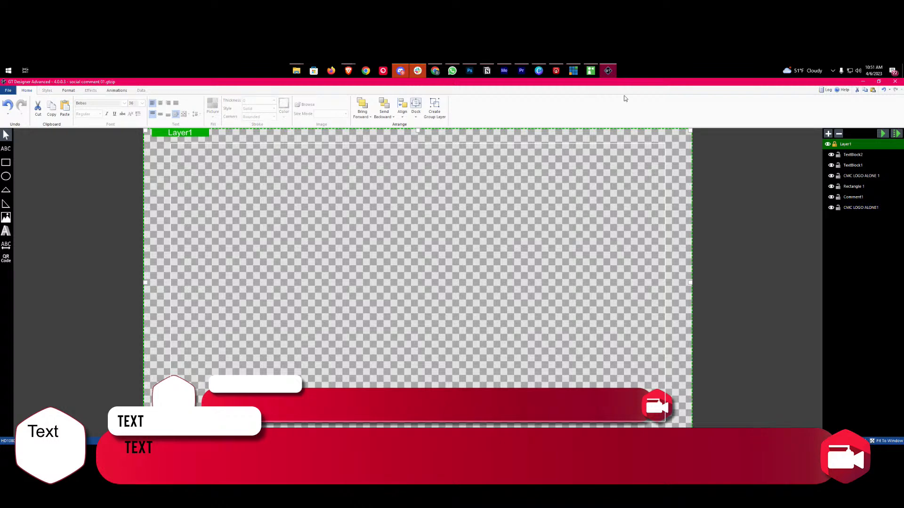
{"action": "left_click", "coordinate": [8, 90]}
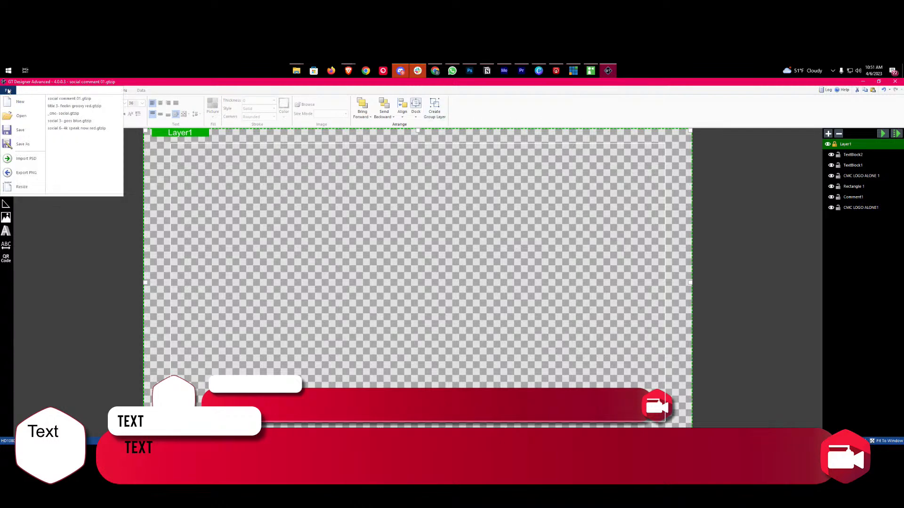
{"action": "left_click", "coordinate": [23, 135]}
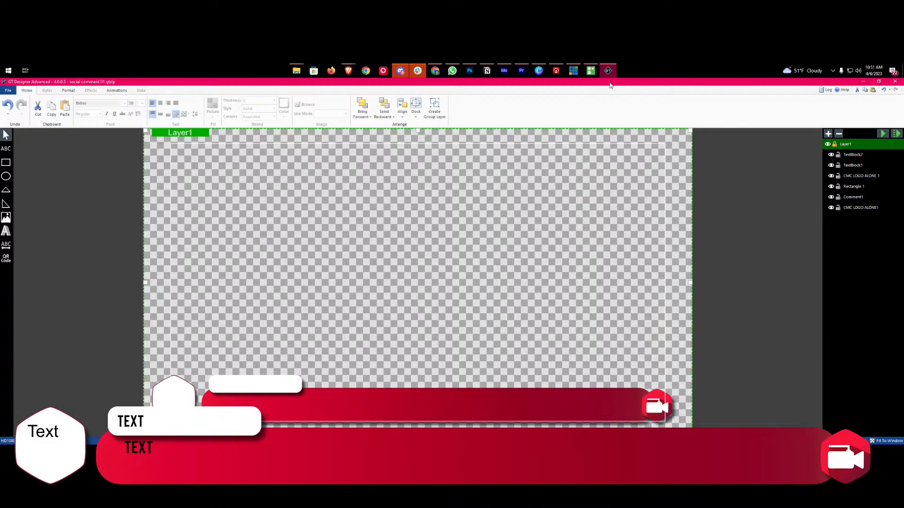
Step: Minimize GT Designer to switch to vMix, with the vMix Social window in front
{"action": "left_click", "coordinate": [594, 77]}
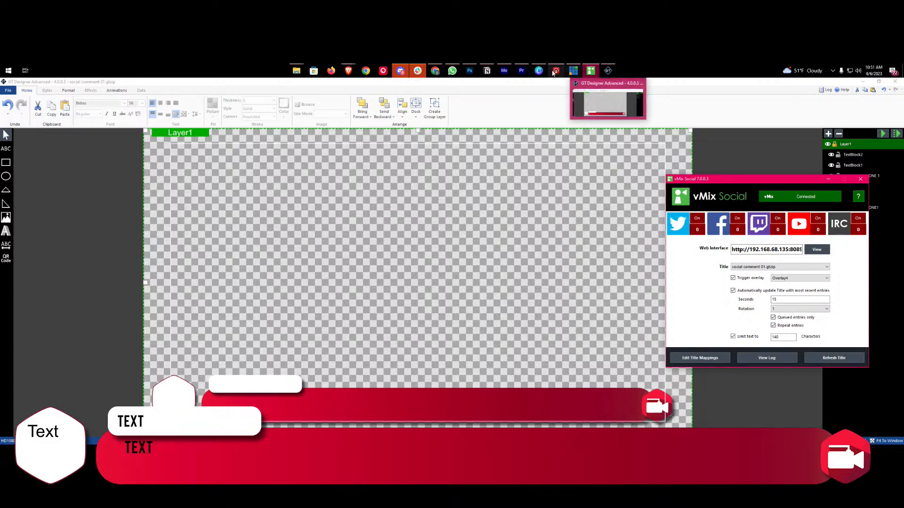
{"action": "mouse_move", "coordinate": [400, 75]}
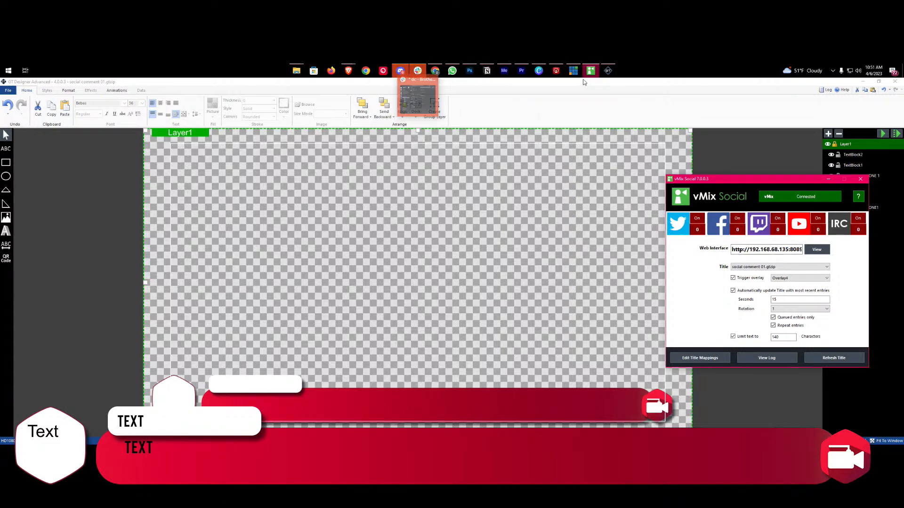
{"action": "left_click", "coordinate": [862, 81]}
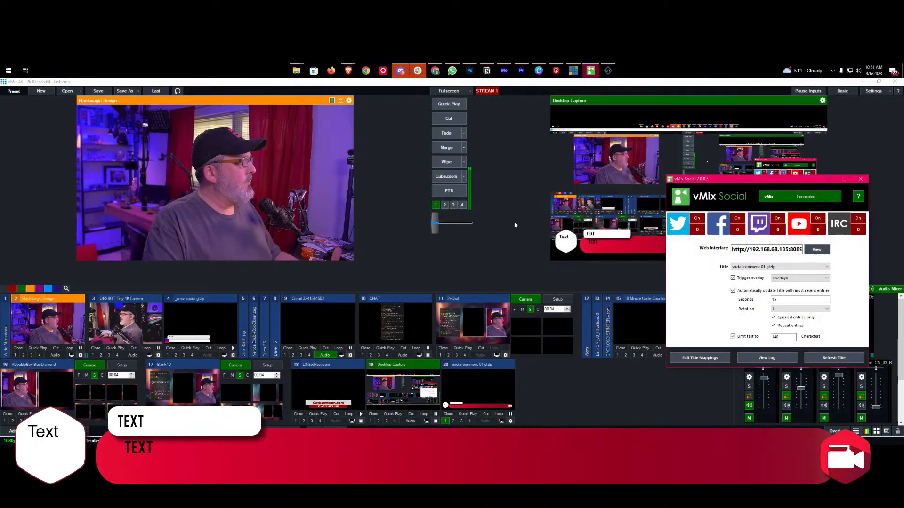
{"action": "left_click", "coordinate": [520, 247]}
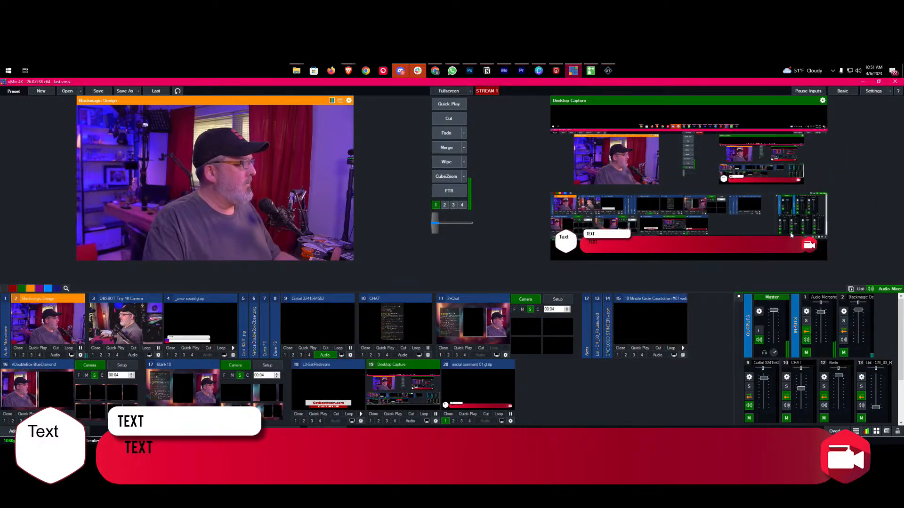
{"action": "left_click", "coordinate": [591, 72]}
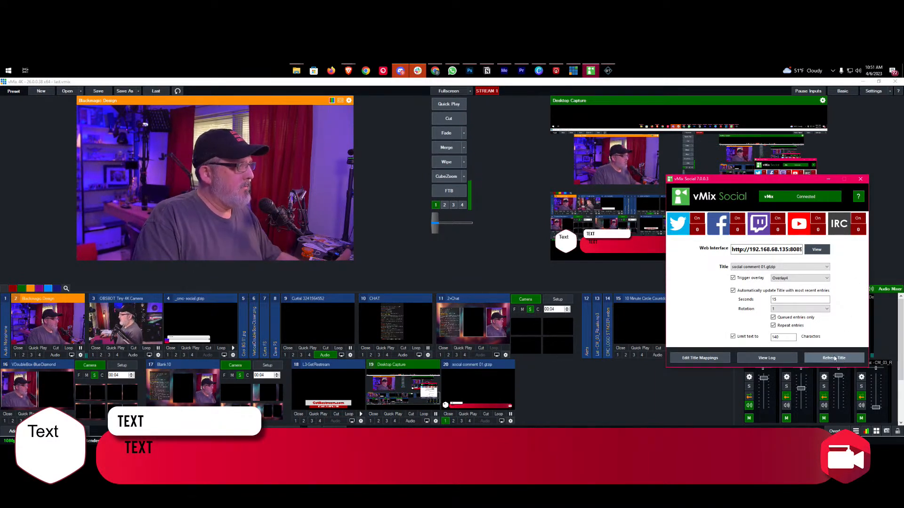
Step: Switch the vMix Social title to L3-GetRestream, to the _cmc- social title, and back to social comment 01.gtzip
{"action": "left_click", "coordinate": [801, 267]}
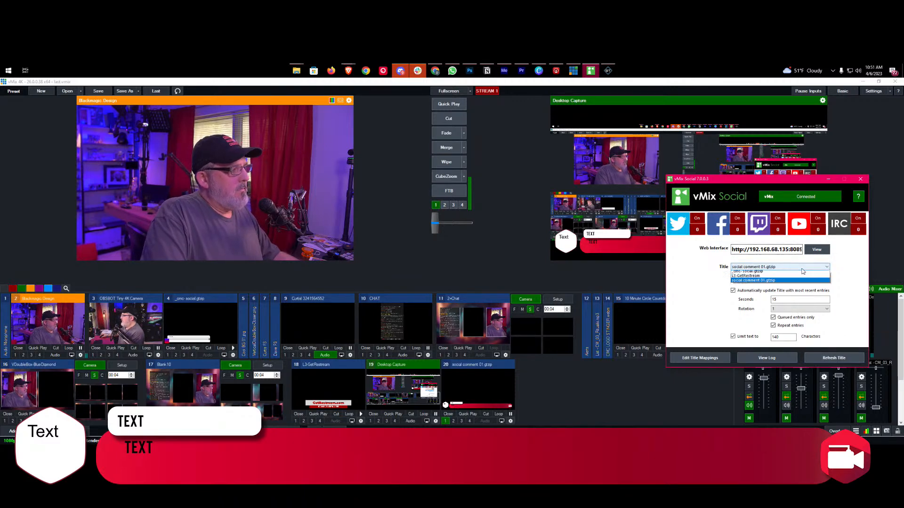
{"action": "left_click", "coordinate": [753, 278]}
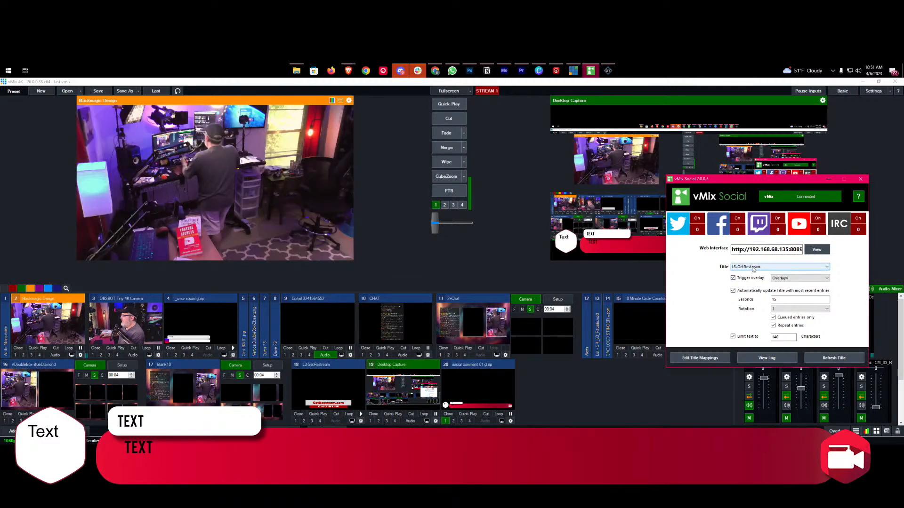
{"action": "left_click", "coordinate": [753, 266]}
{"action": "left_click", "coordinate": [753, 277]}
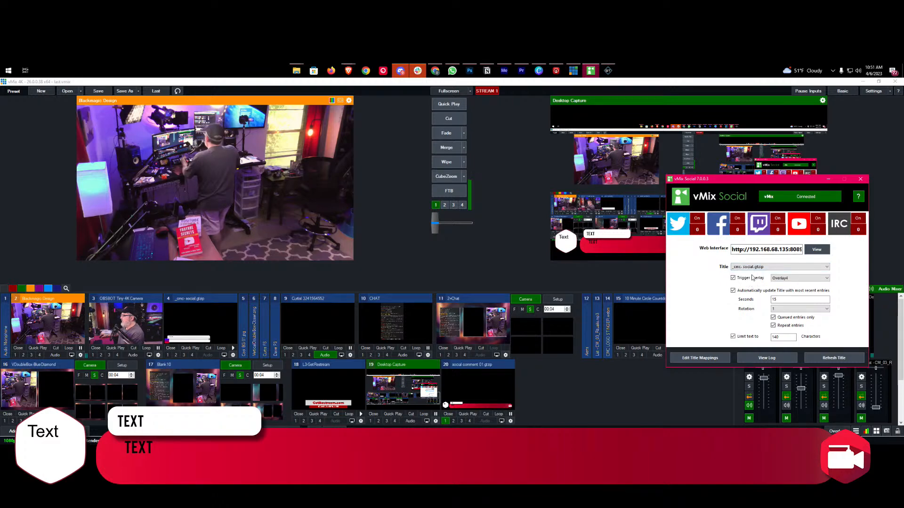
{"action": "left_click", "coordinate": [757, 266]}
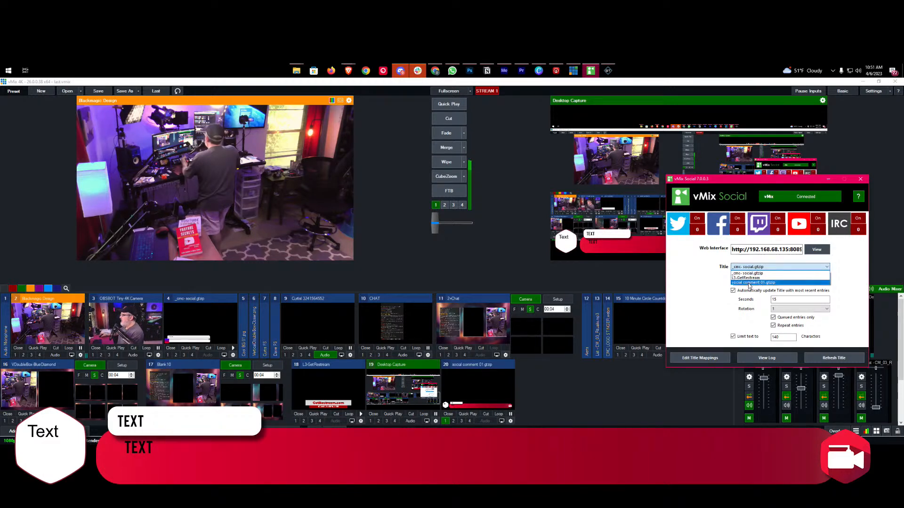
{"action": "left_click", "coordinate": [749, 283]}
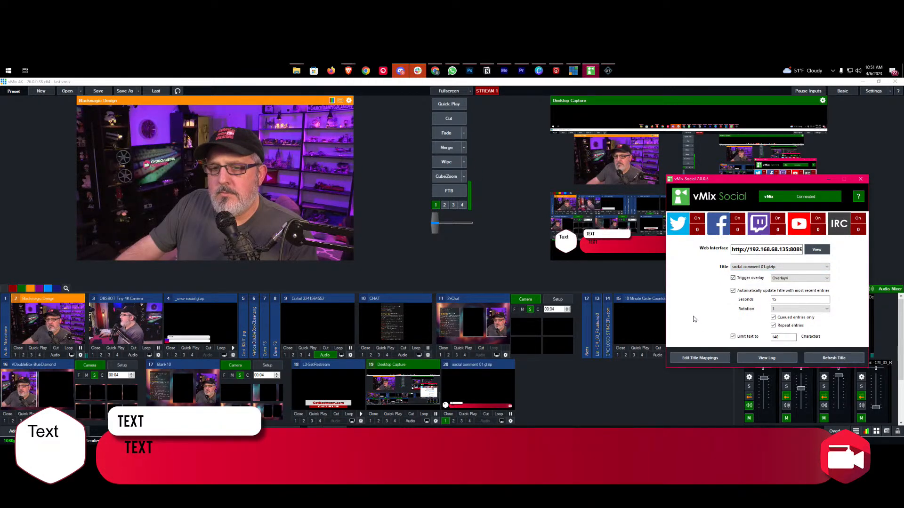
Step: Turn overlay 1 of the social comment 01.gtzip input off and back on
{"action": "left_click", "coordinate": [521, 269]}
{"action": "left_click", "coordinate": [445, 420]}
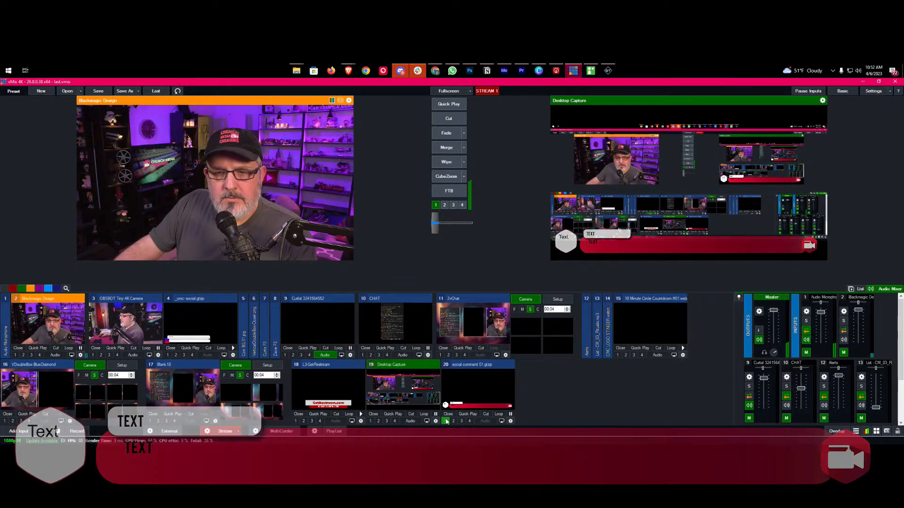
{"action": "left_click", "coordinate": [445, 421]}
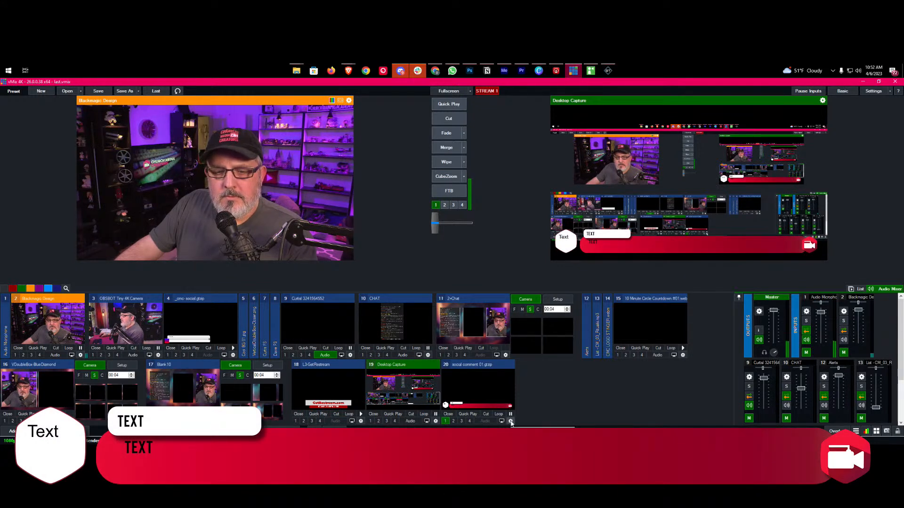
Step: Replace the source of the social comment 01.gtzip input with the recently used social comment 01 title and close its input settings
{"action": "left_click", "coordinate": [511, 421]}
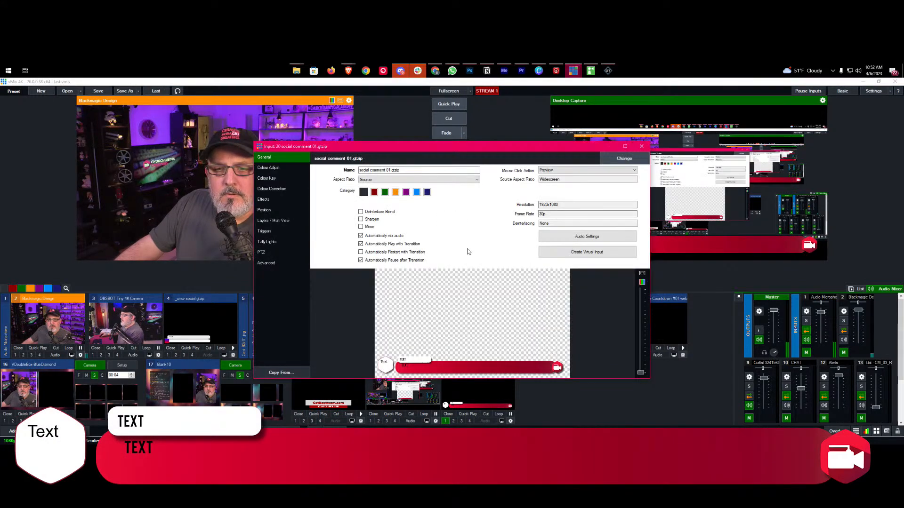
{"action": "left_click", "coordinate": [620, 159]}
{"action": "scroll", "coordinate": [541, 252], "scroll_direction": "down", "scroll_amount": 10}
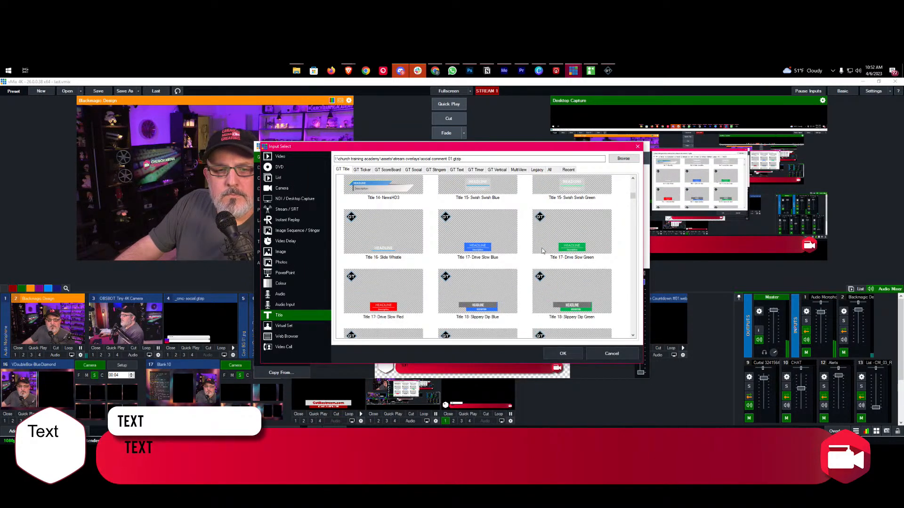
{"action": "scroll", "coordinate": [542, 252], "scroll_direction": "down", "scroll_amount": 20}
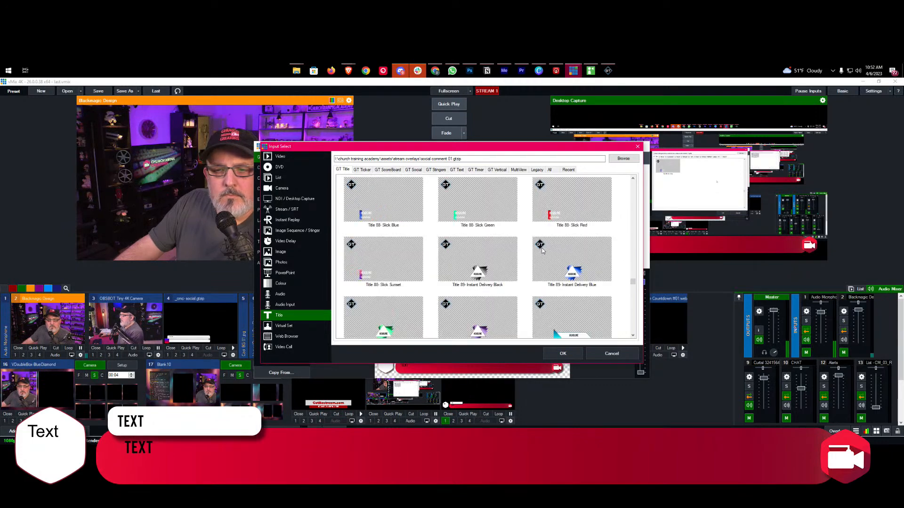
{"action": "scroll", "coordinate": [542, 251], "scroll_direction": "up", "scroll_amount": 20}
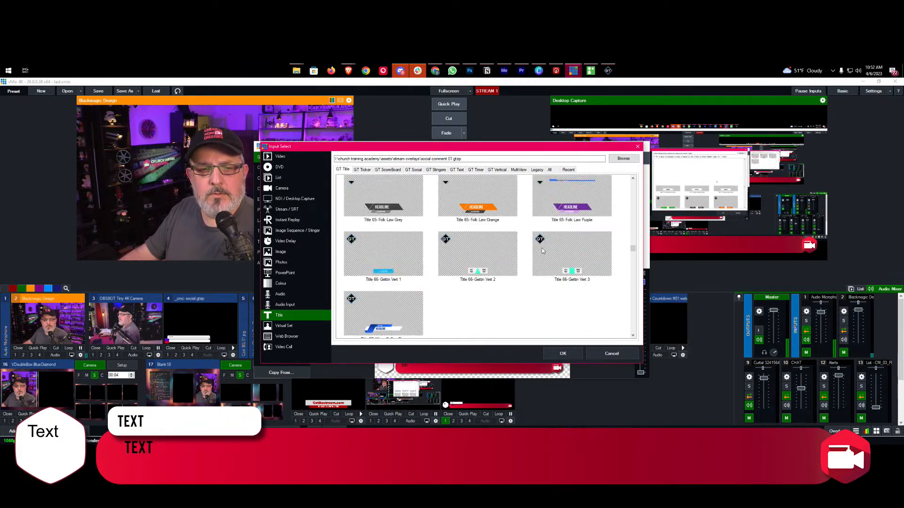
{"action": "scroll", "coordinate": [541, 251], "scroll_direction": "up", "scroll_amount": 15}
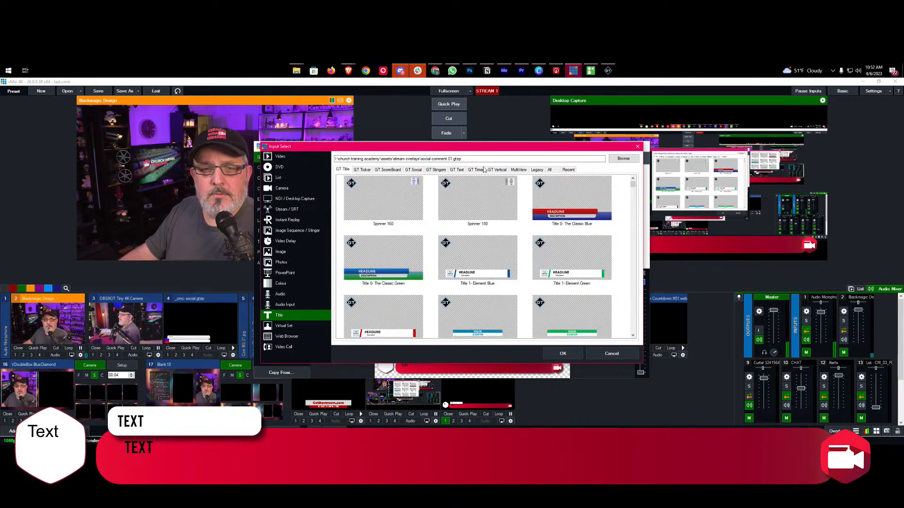
{"action": "left_click", "coordinate": [567, 170]}
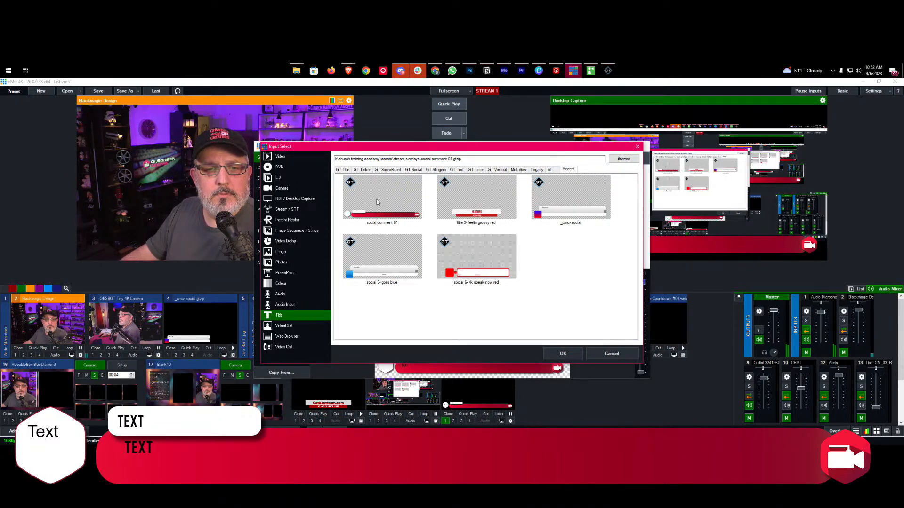
{"action": "left_click", "coordinate": [377, 202]}
{"action": "left_click", "coordinate": [563, 354]}
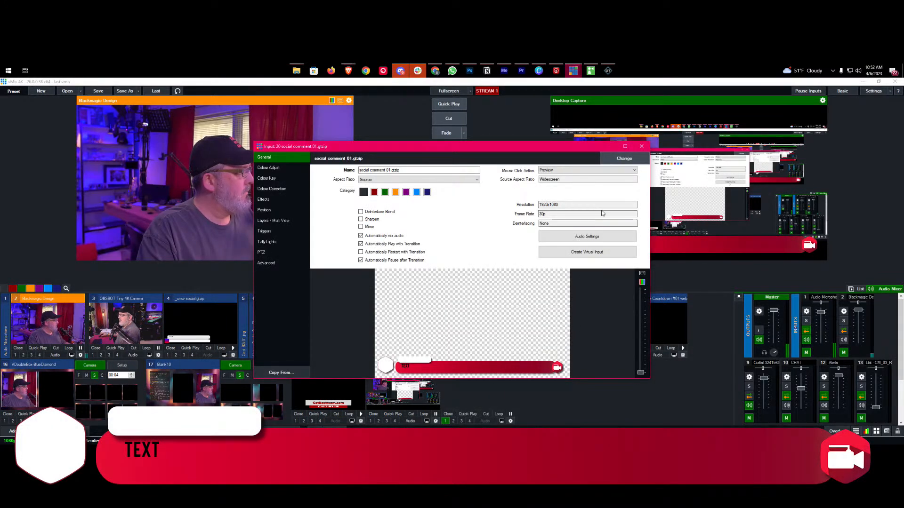
{"action": "left_click", "coordinate": [642, 146]}
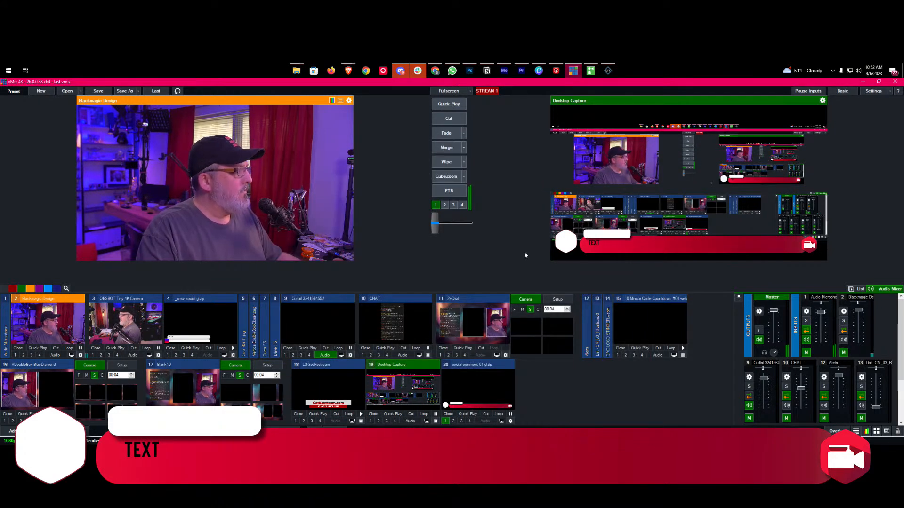
Step: Switch to GT Designer, save the social comment 01.gtzip title, and minimize it to return to vMix
{"action": "left_click", "coordinate": [607, 71]}
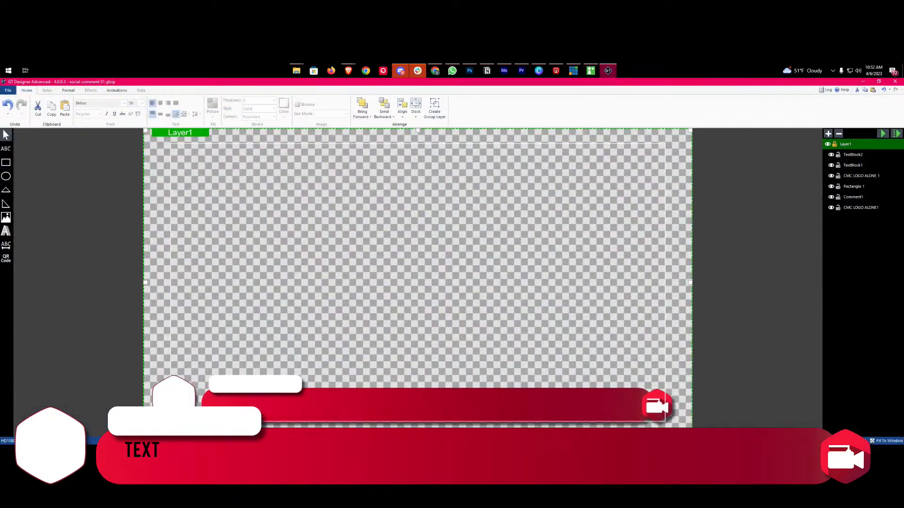
{"action": "left_click", "coordinate": [8, 90]}
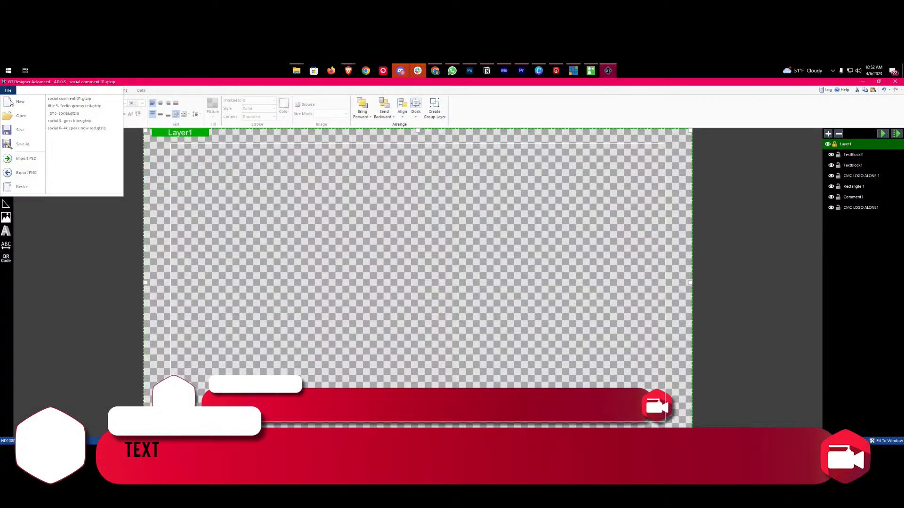
{"action": "left_click", "coordinate": [22, 136]}
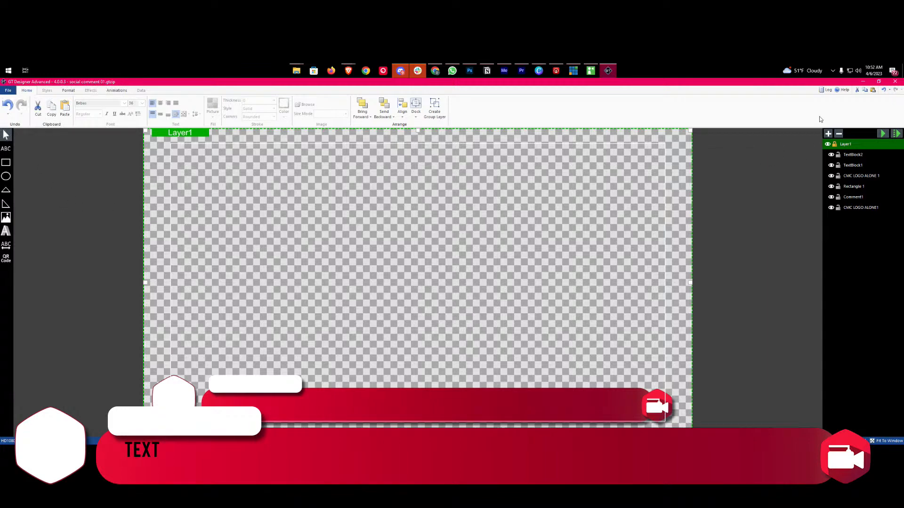
{"action": "left_click", "coordinate": [863, 83]}
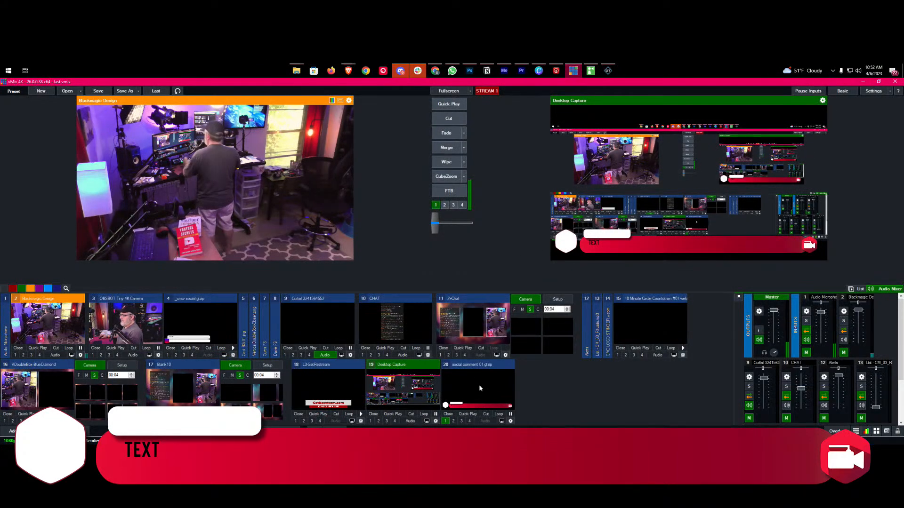
Step: Retrigger overlay 1 of the social comment 01.gtzip input, and open and close its input settings
{"action": "left_click", "coordinate": [445, 422]}
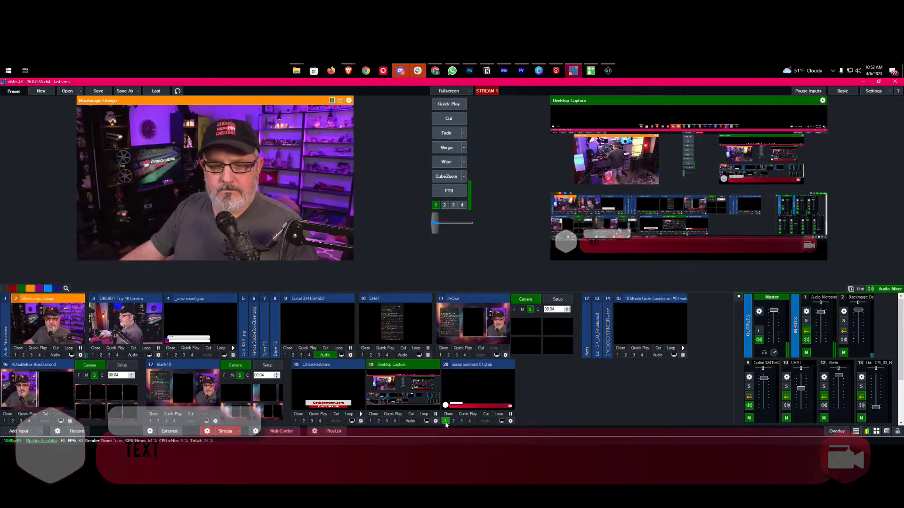
{"action": "left_click", "coordinate": [445, 422]}
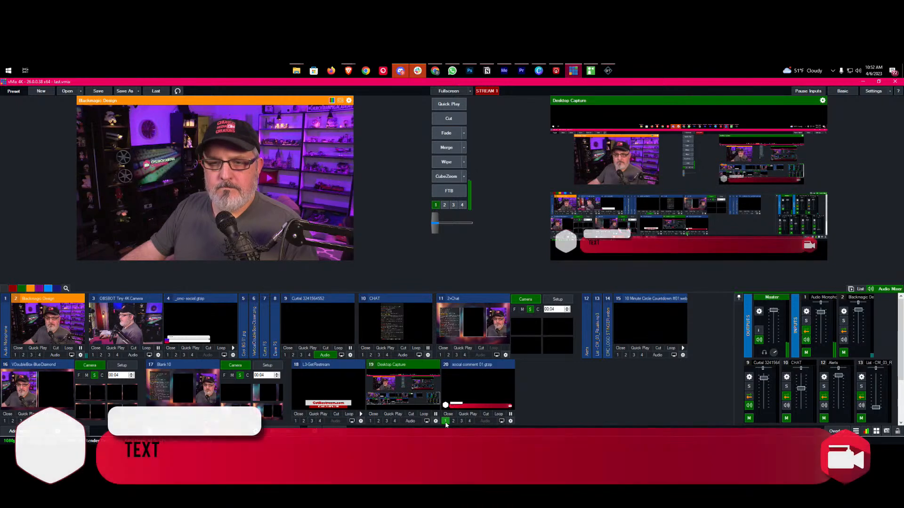
{"action": "left_click", "coordinate": [511, 421]}
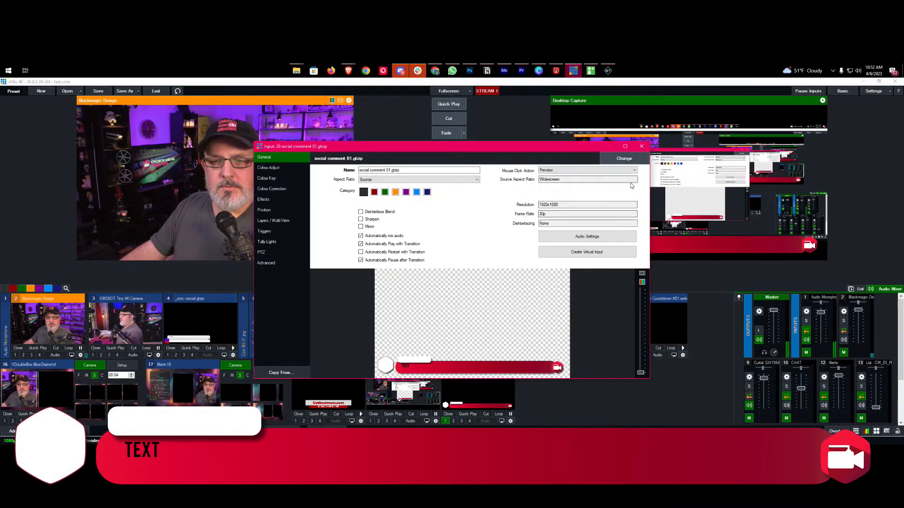
{"action": "left_click", "coordinate": [641, 146]}
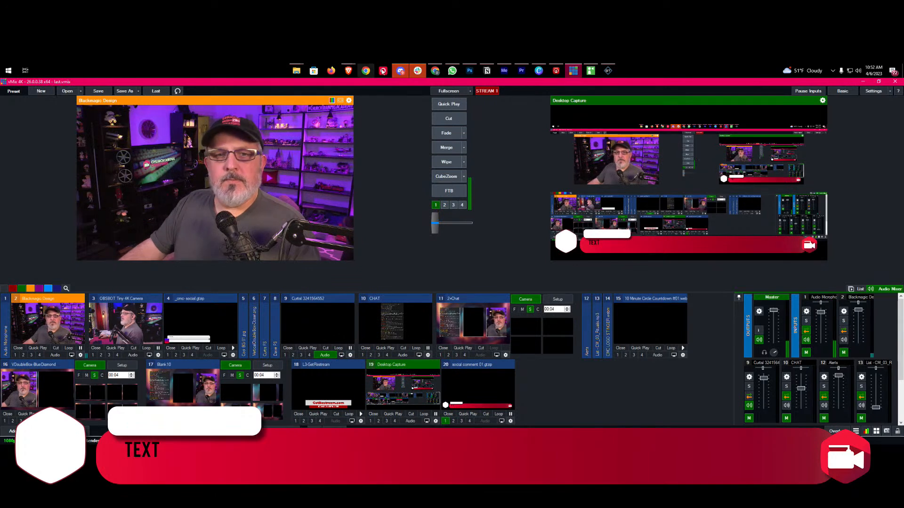
Step: Bring up vMix Social over the middle of vMix and map TextBlock2.Text to FromFullName in the title mappings
{"action": "left_click", "coordinate": [590, 71]}
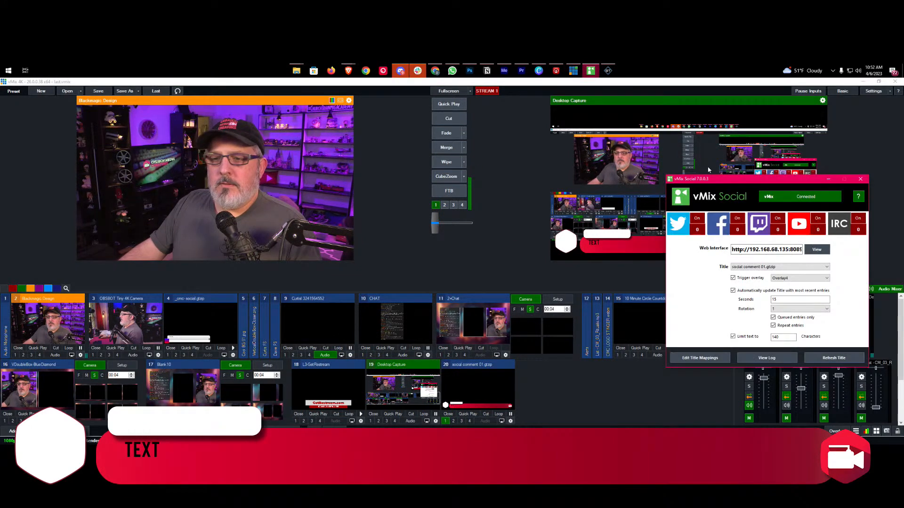
{"action": "left_click_drag", "start_coordinate": [711, 179], "coordinate": [564, 181]}
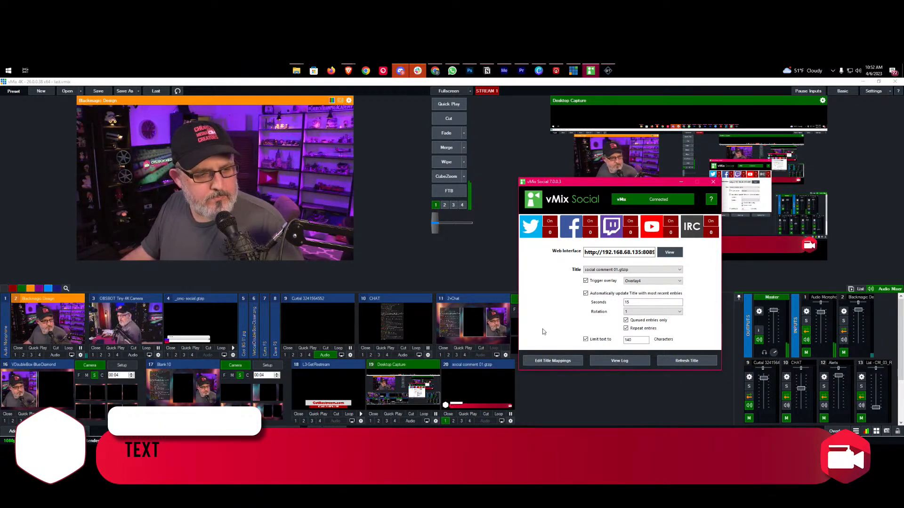
{"action": "left_click_drag", "start_coordinate": [577, 184], "coordinate": [418, 120]}
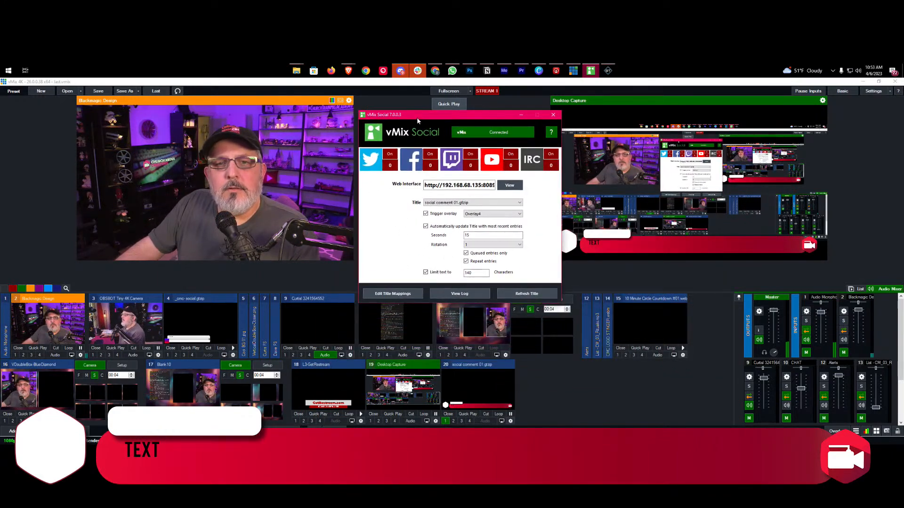
{"action": "left_click", "coordinate": [378, 294]}
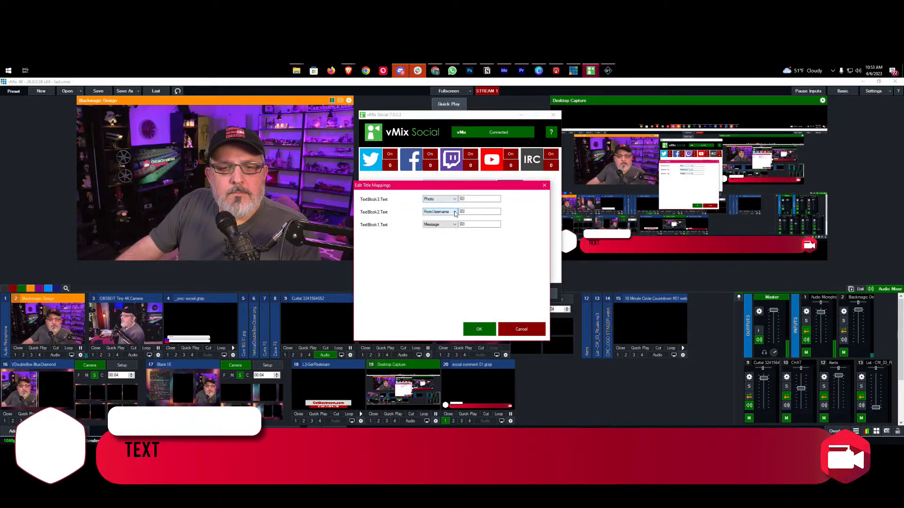
{"action": "left_click", "coordinate": [455, 213]}
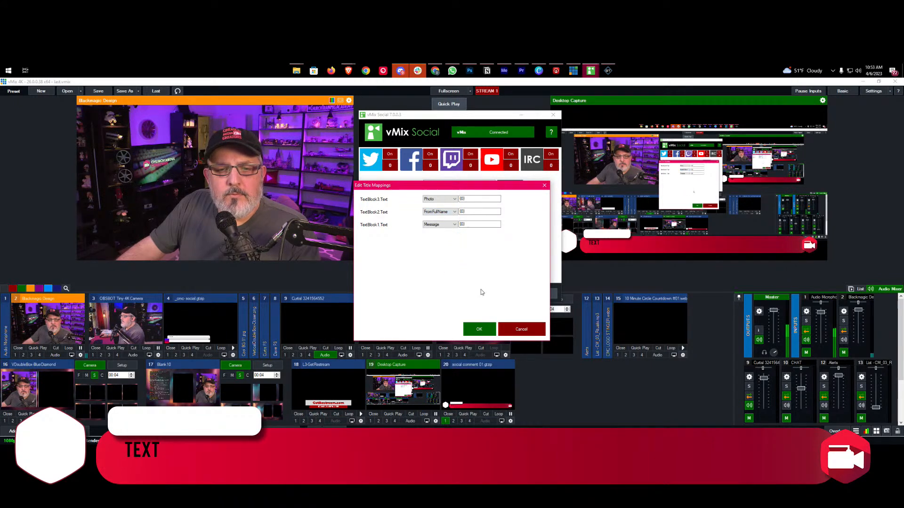
{"action": "left_click", "coordinate": [477, 331]}
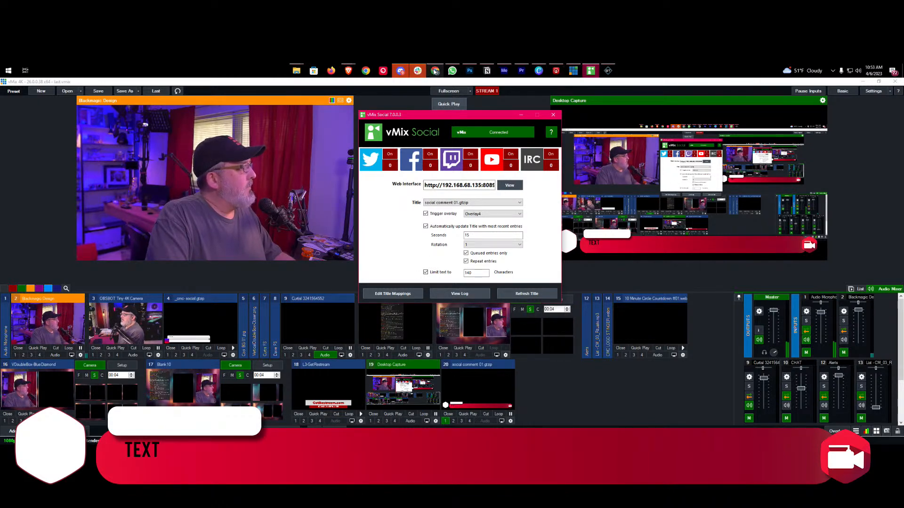
Step: Bring up the vMix Social web page and reselect the Live Streaming and Media Tips with the Church Media Creators chat in vMix Social's YouTube settings
{"action": "mouse_move", "coordinate": [353, 74]}
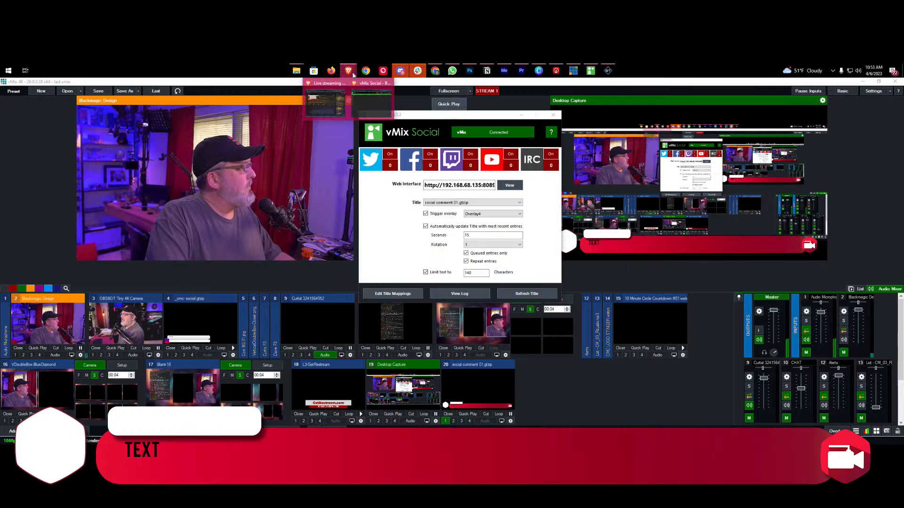
{"action": "left_click", "coordinate": [365, 101]}
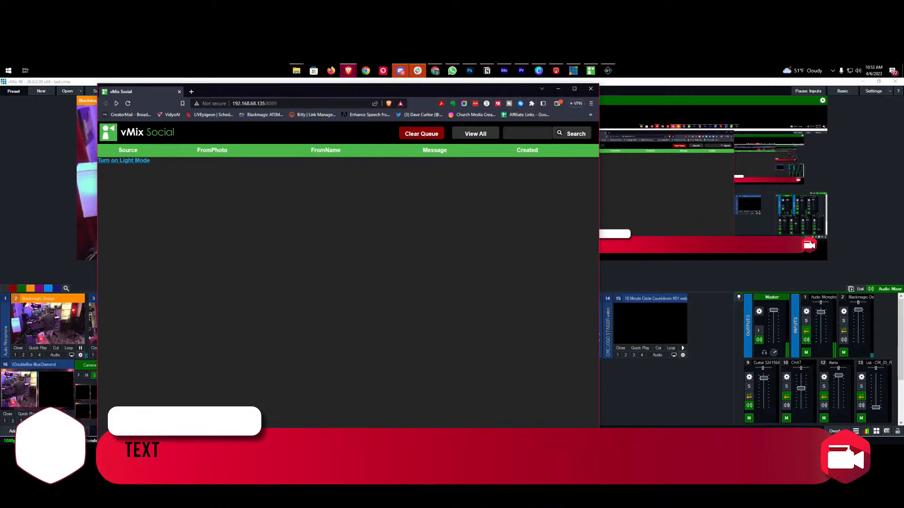
{"action": "left_click", "coordinate": [606, 71]}
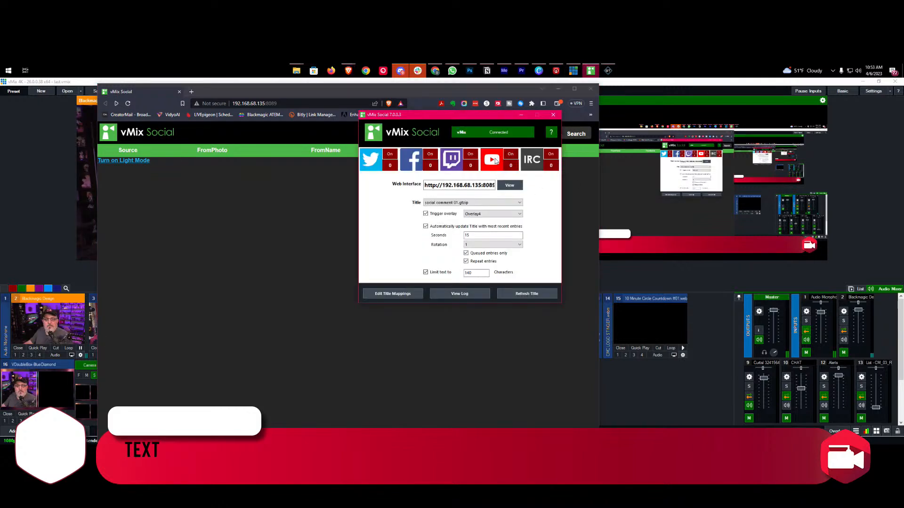
{"action": "left_click", "coordinate": [494, 160]}
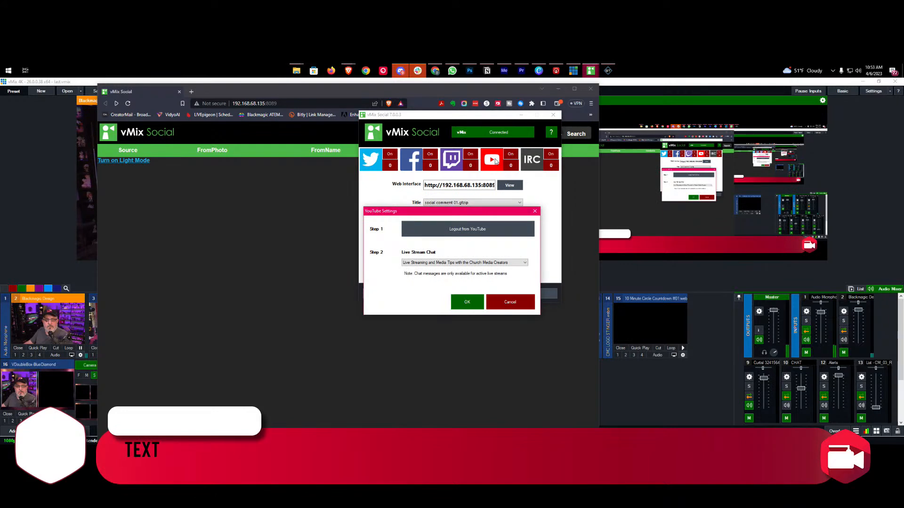
{"action": "left_click", "coordinate": [486, 265]}
{"action": "left_click", "coordinate": [451, 269]}
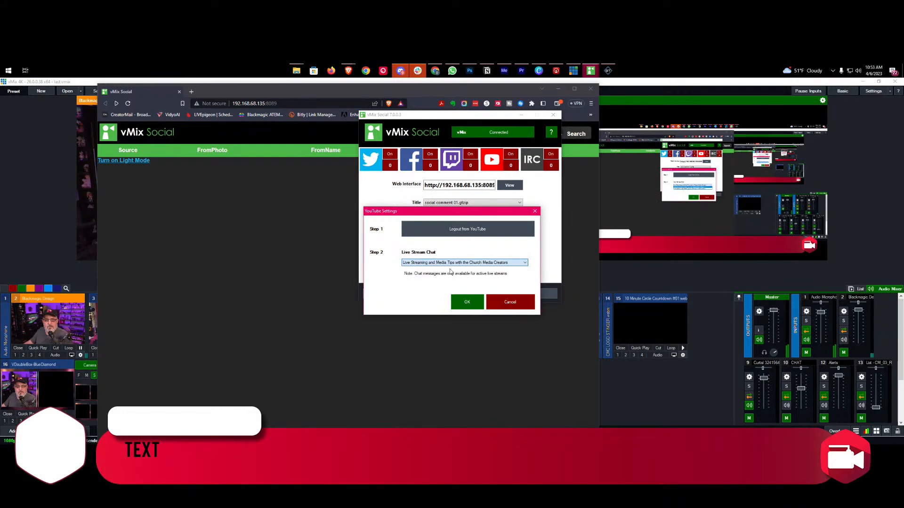
{"action": "left_click", "coordinate": [466, 304]}
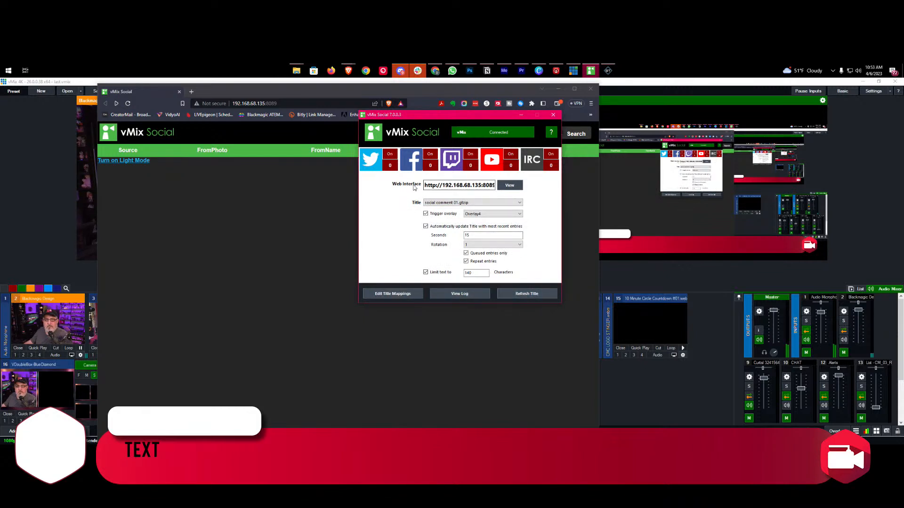
Step: Reload the vMix Social web page, switch it to view all entries, and return to vMix
{"action": "right_click", "coordinate": [286, 203]}
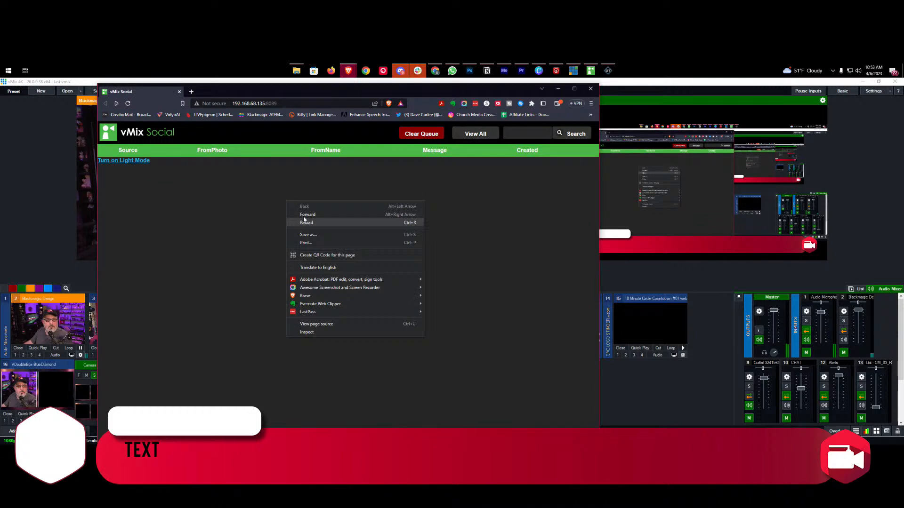
{"action": "left_click", "coordinate": [303, 221]}
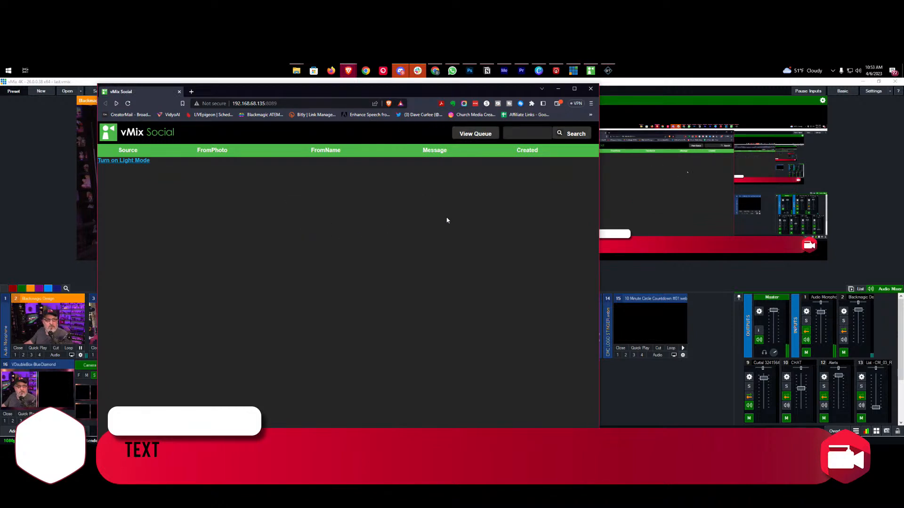
{"action": "left_click", "coordinate": [650, 280]}
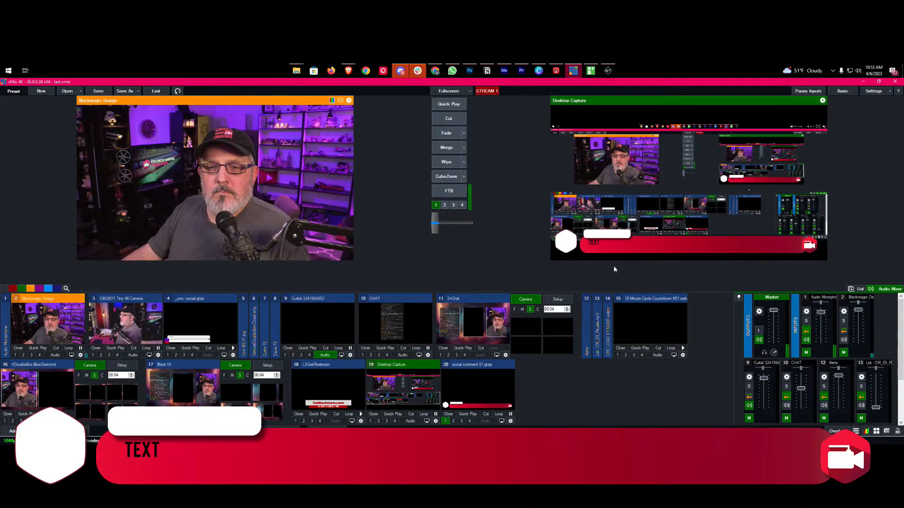
Step: Take the social comment 01.gtzip input off overlay 1
{"action": "left_click", "coordinate": [445, 421]}
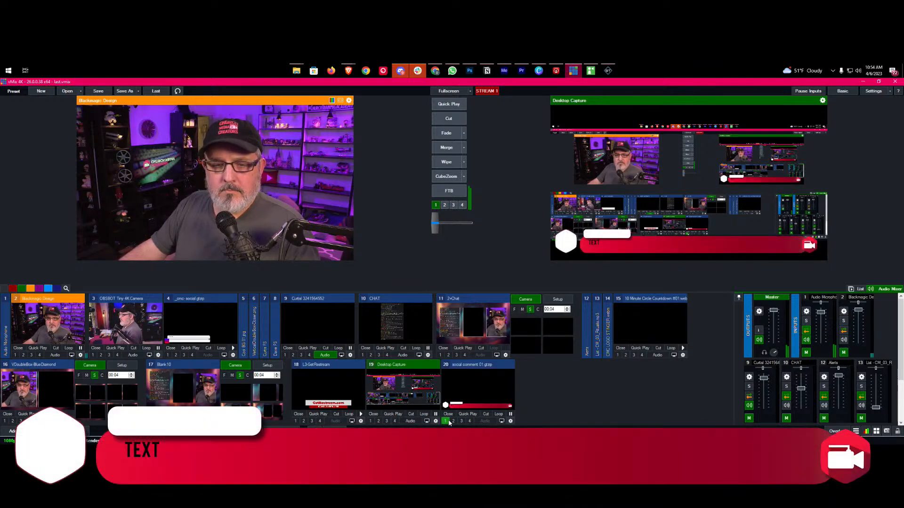
{"action": "left_click", "coordinate": [510, 414]}
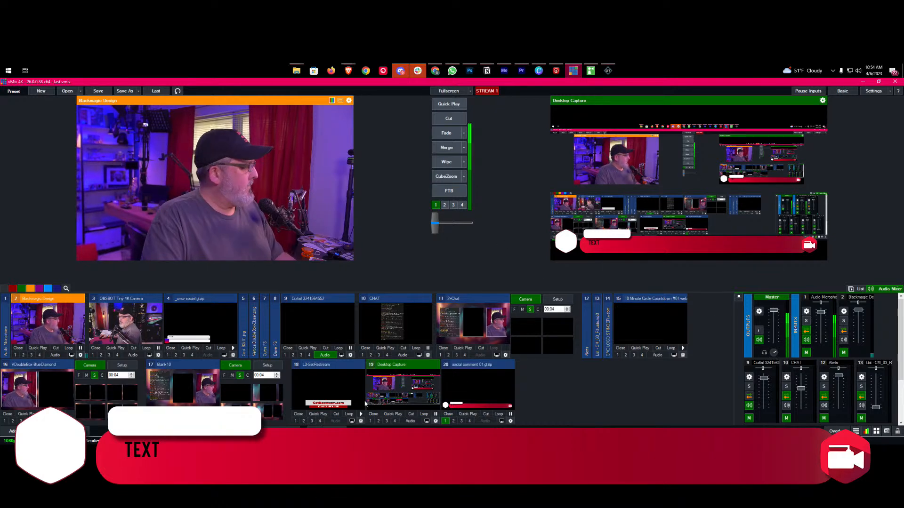
{"action": "left_click", "coordinate": [445, 420]}
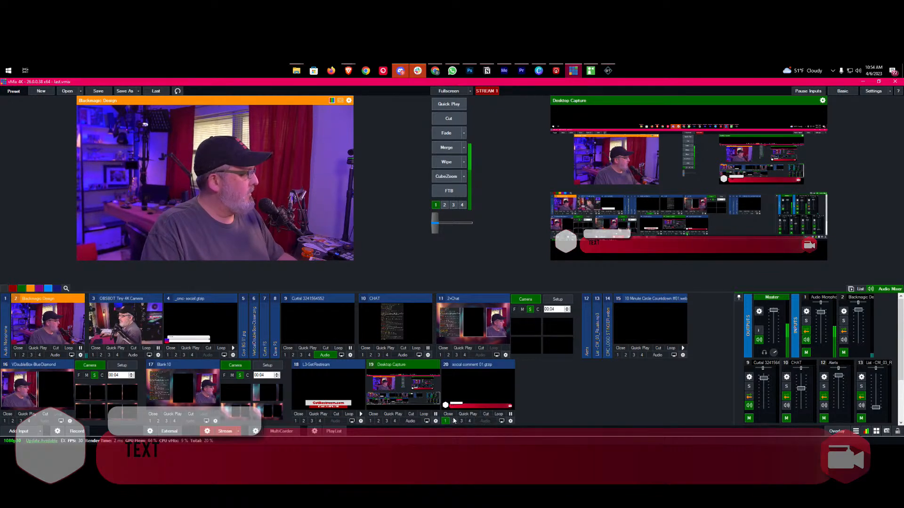
{"action": "left_click", "coordinate": [41, 433]}
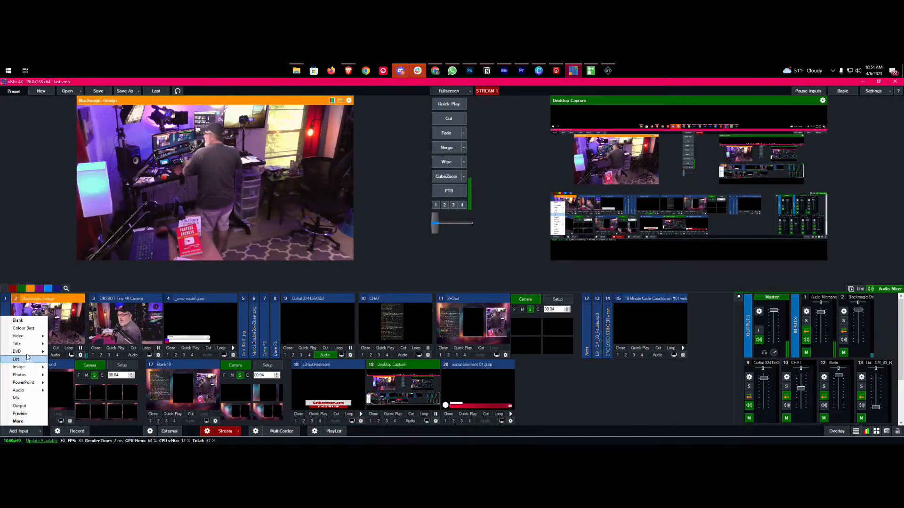
{"action": "mouse_move", "coordinate": [28, 345]}
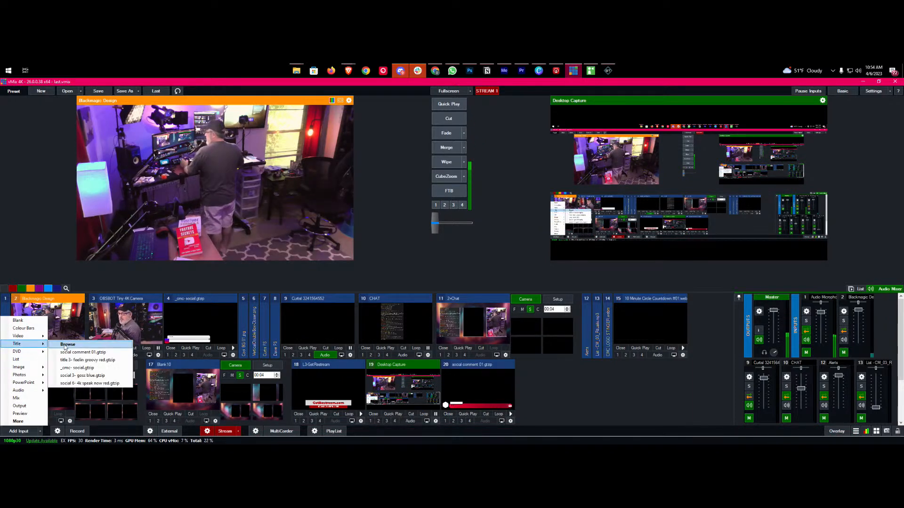
{"action": "left_click", "coordinate": [66, 346]}
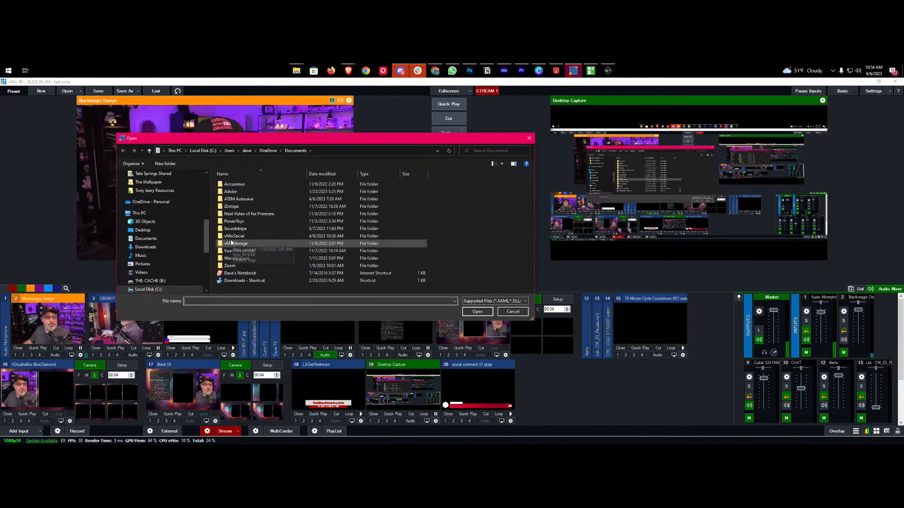
{"action": "left_click", "coordinate": [513, 312]}
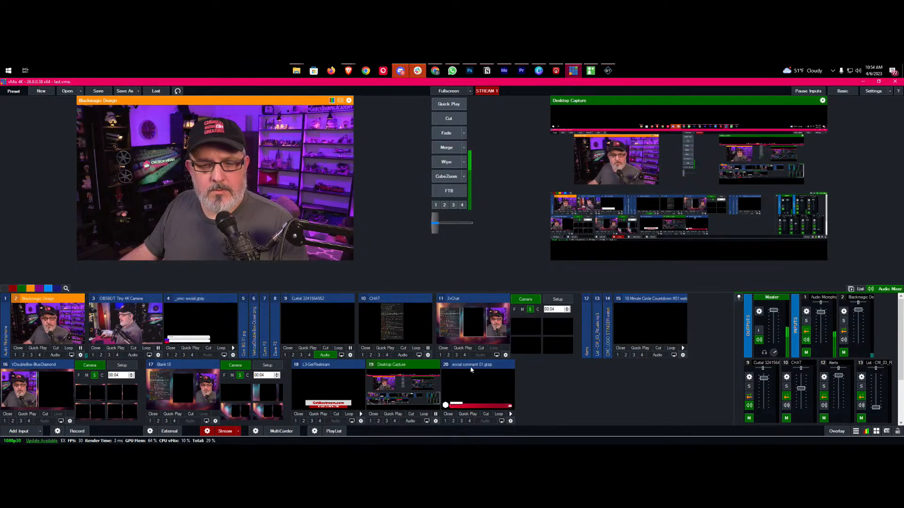
Step: Send the social comment 01.gtzip input to preview and change its title to the GT Social template Social 3- Goss Sunset
{"action": "left_click", "coordinate": [471, 368]}
{"action": "double_click", "coordinate": [471, 368]}
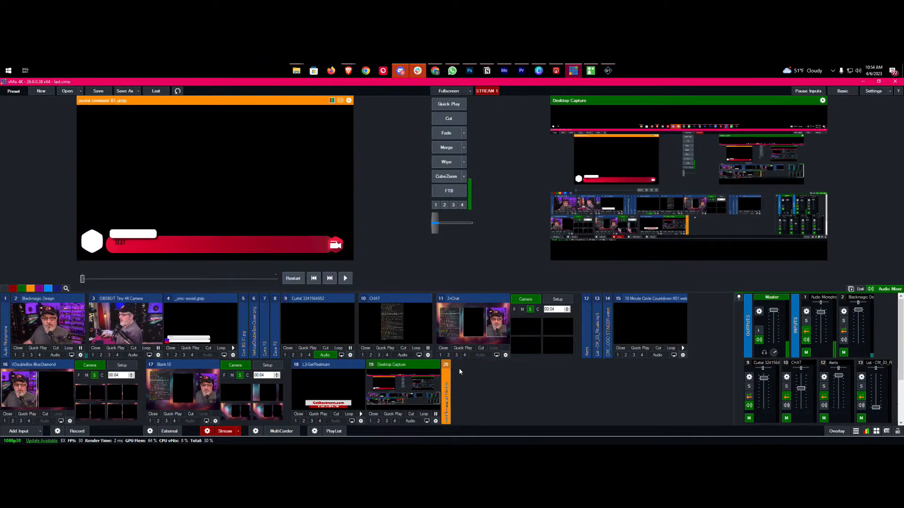
{"action": "left_click", "coordinate": [442, 386]}
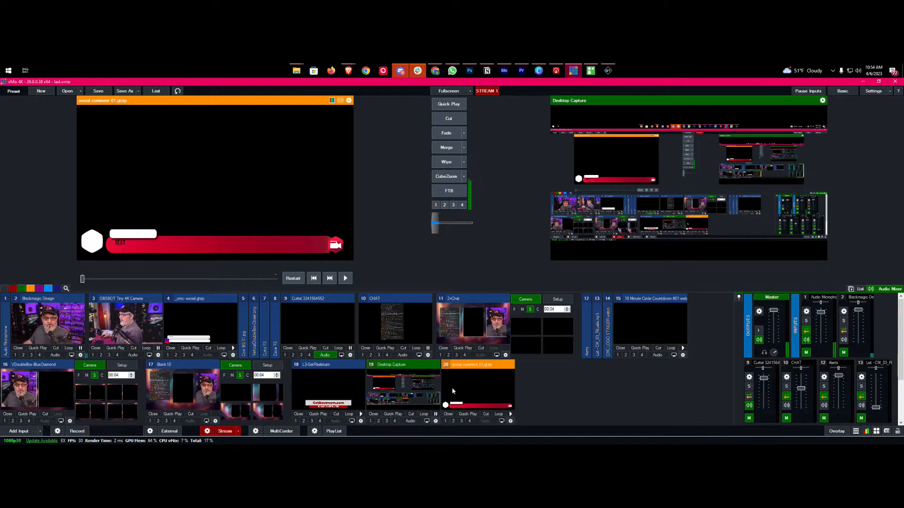
{"action": "left_click", "coordinate": [510, 421]}
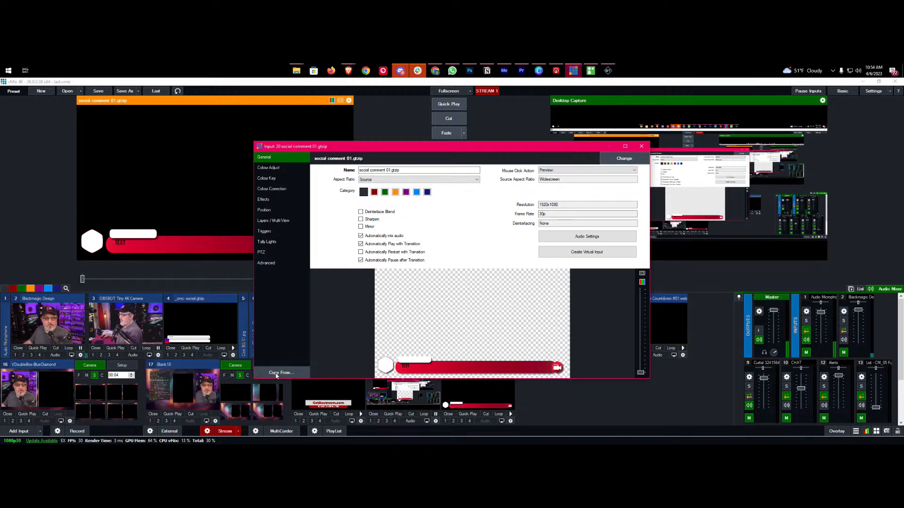
{"action": "left_click", "coordinate": [625, 159]}
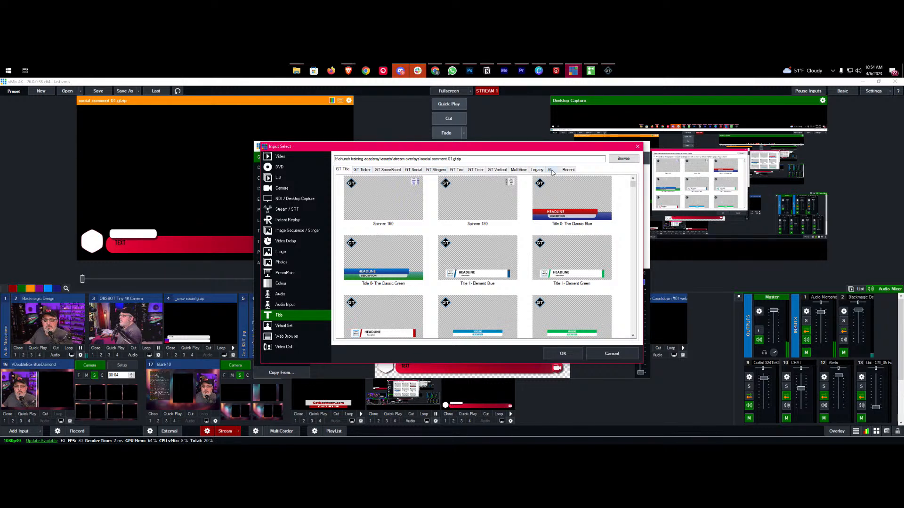
{"action": "left_click", "coordinate": [408, 171]}
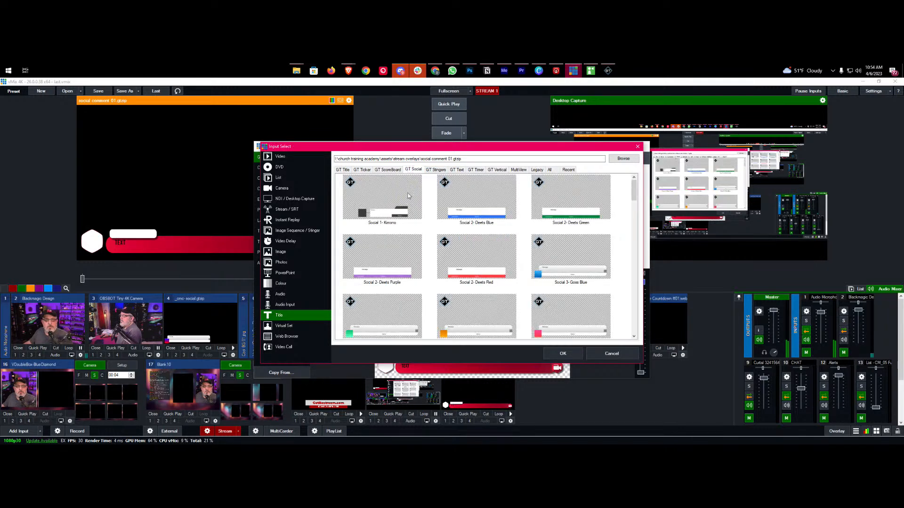
{"action": "left_click", "coordinate": [557, 333]}
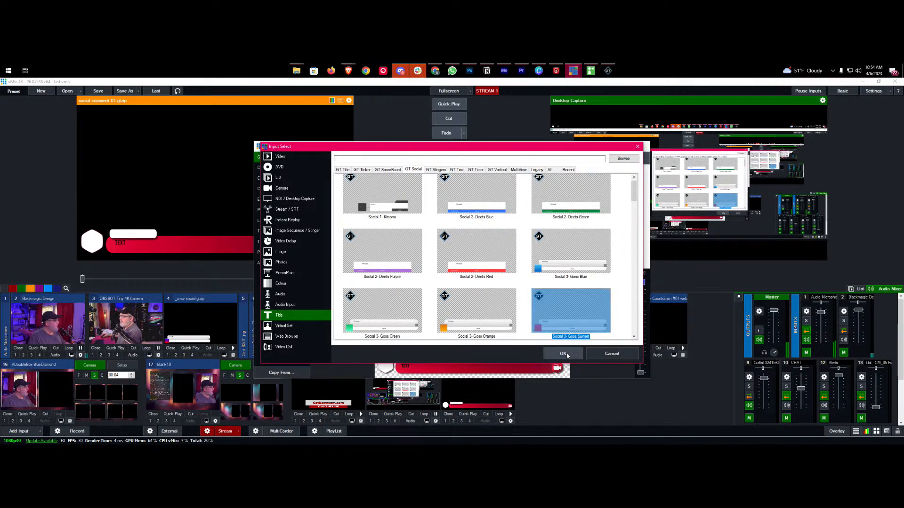
{"action": "left_click", "coordinate": [564, 354]}
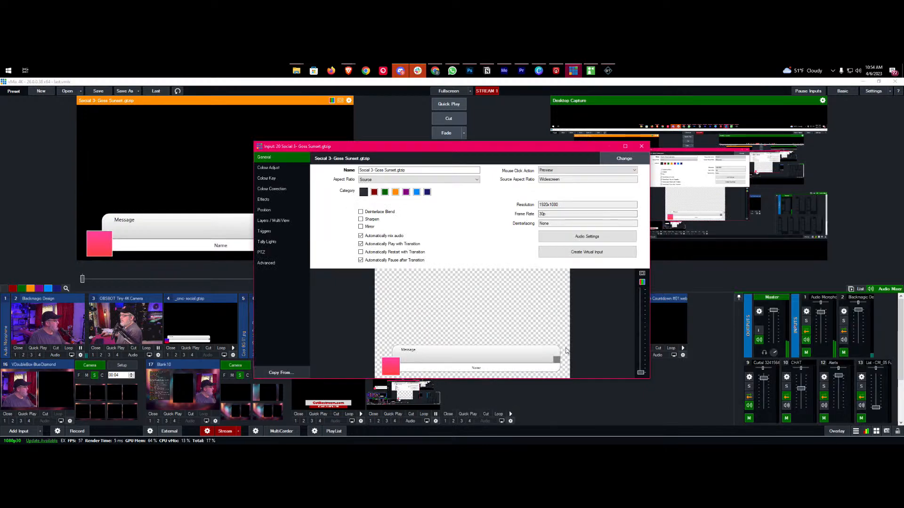
{"action": "left_click", "coordinate": [643, 148]}
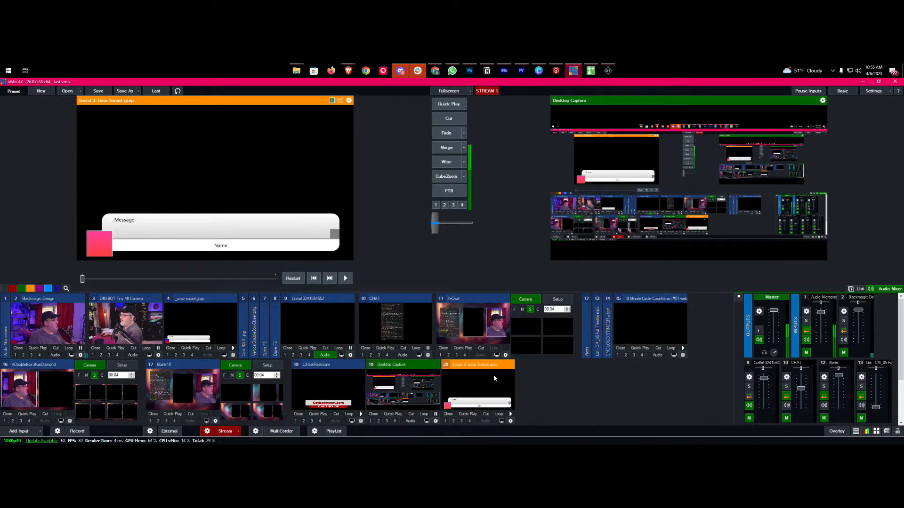
Step: Show the Social 3- Goss Sunset input on overlay 1 and check the available titles in vMix Social
{"action": "left_click", "coordinate": [446, 421]}
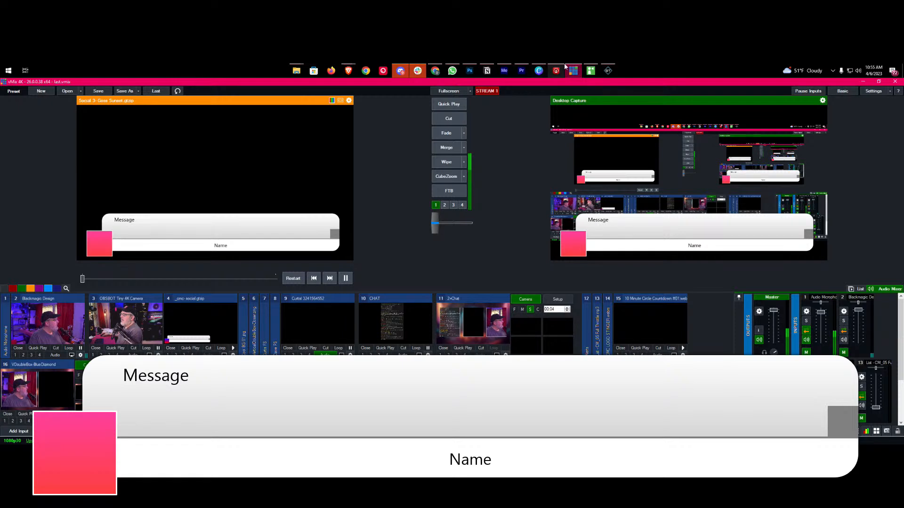
{"action": "left_click", "coordinate": [592, 73]}
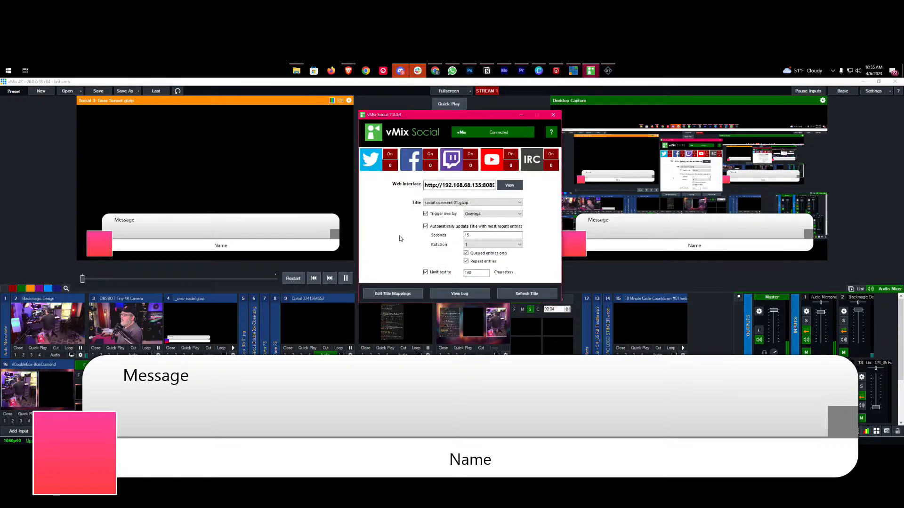
{"action": "left_click", "coordinate": [467, 203]}
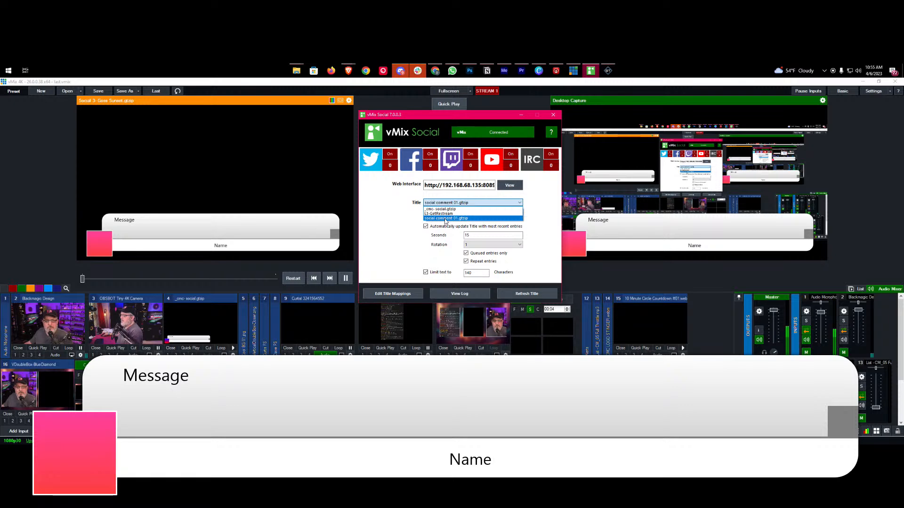
{"action": "left_click", "coordinate": [391, 222]}
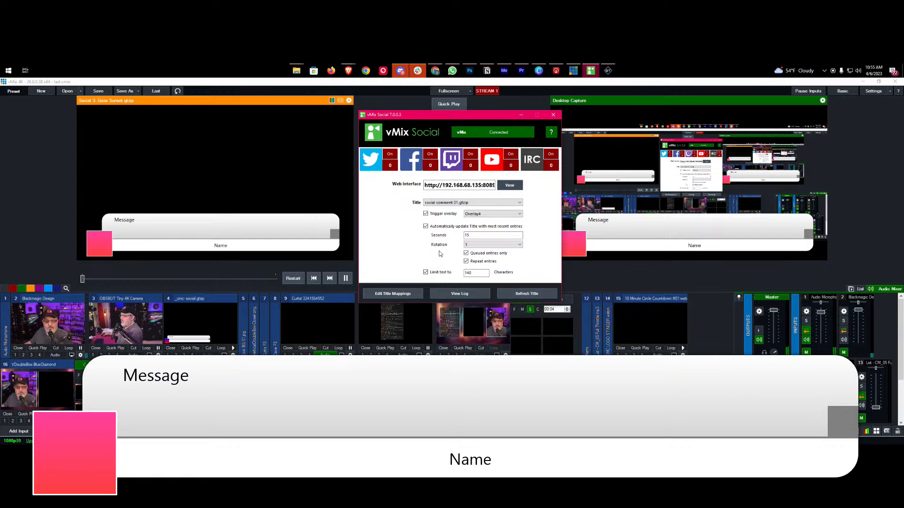
{"action": "left_click", "coordinate": [455, 204]}
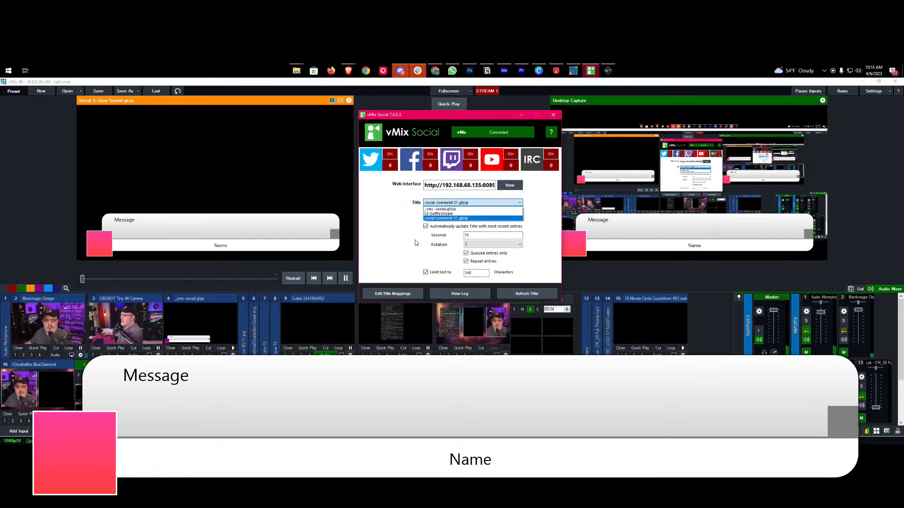
{"action": "left_click", "coordinate": [542, 238]}
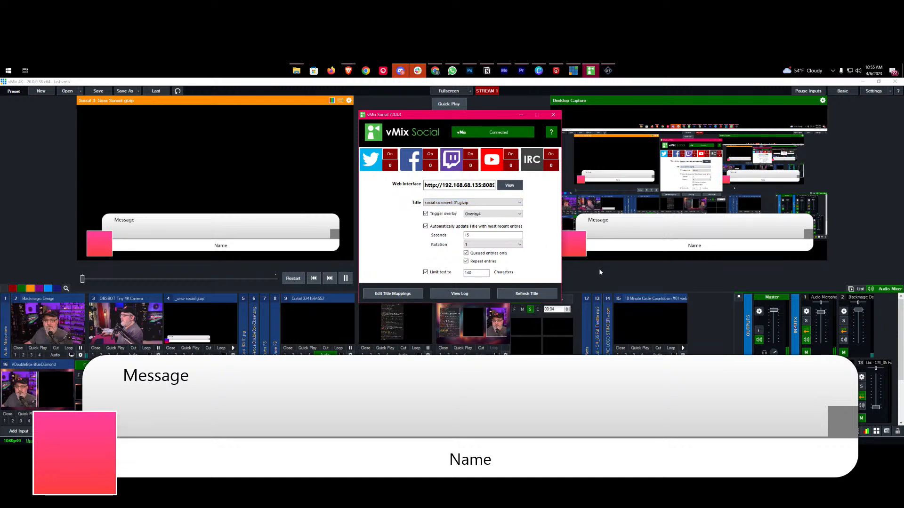
Step: Return to vMix and remove the Social 3- Goss Sunset input from the production
{"action": "left_click", "coordinate": [584, 267]}
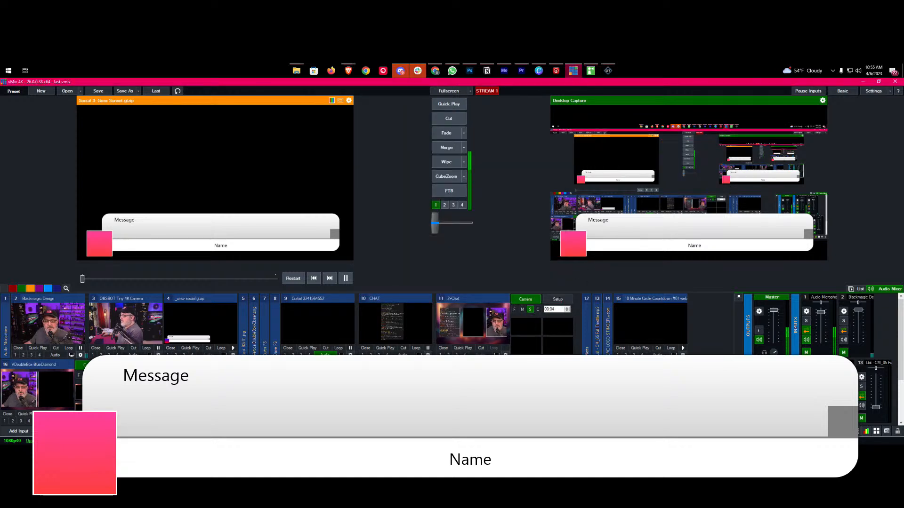
{"action": "left_click", "coordinate": [448, 414]}
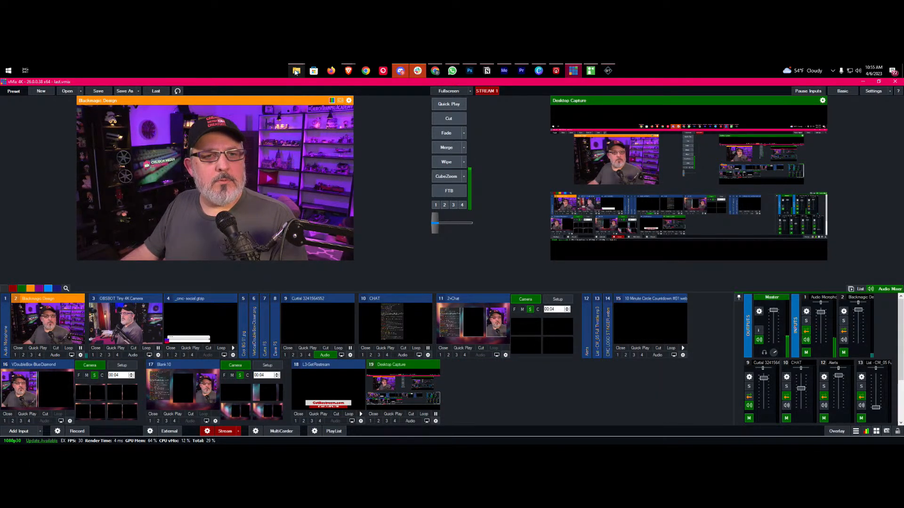
{"action": "left_click", "coordinate": [296, 72]}
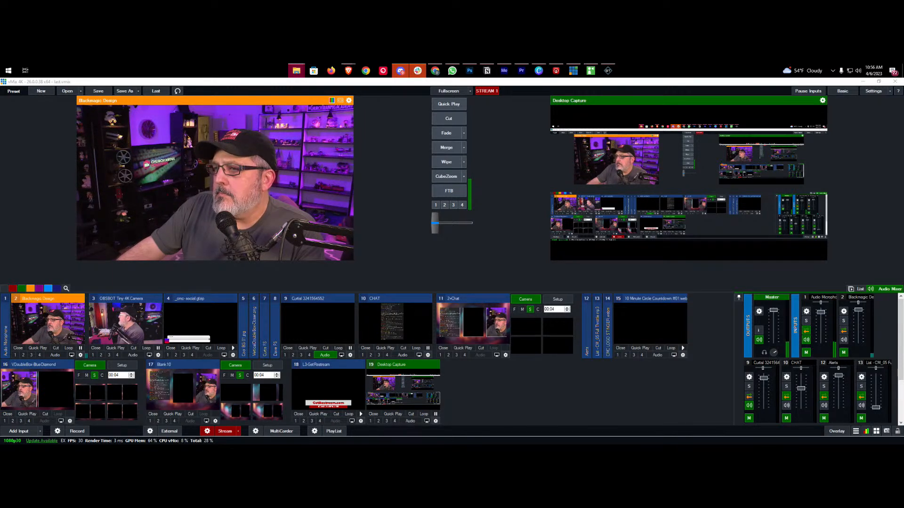
{"action": "key", "text": "alt+Tab"}
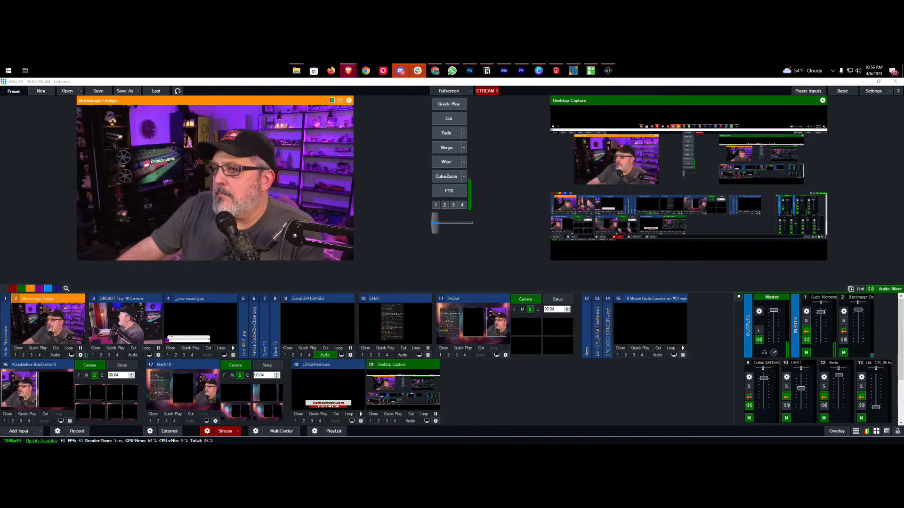
{"action": "key", "text": "alt+Tab"}
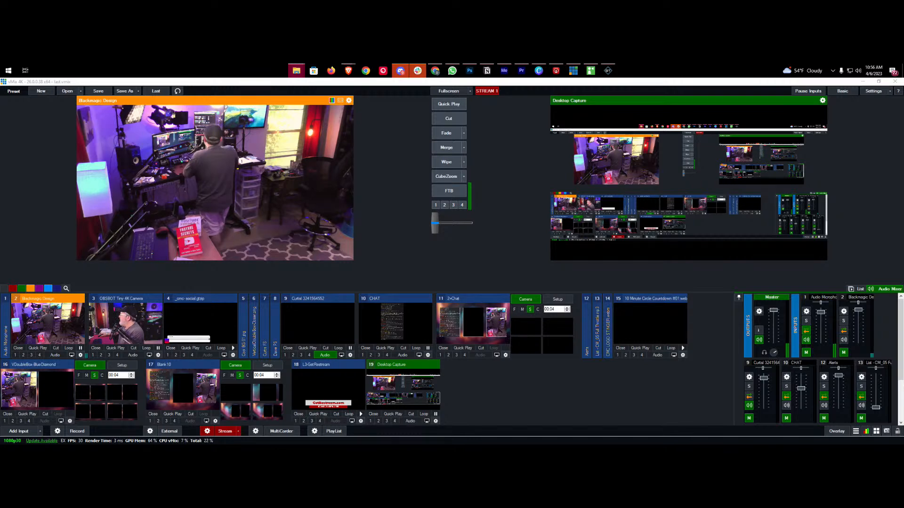
Step: Browse for a title file to add as an input and check the vMixSocial and vMixStorage folders in Documents
{"action": "left_click", "coordinate": [40, 432]}
{"action": "left_click", "coordinate": [40, 432]}
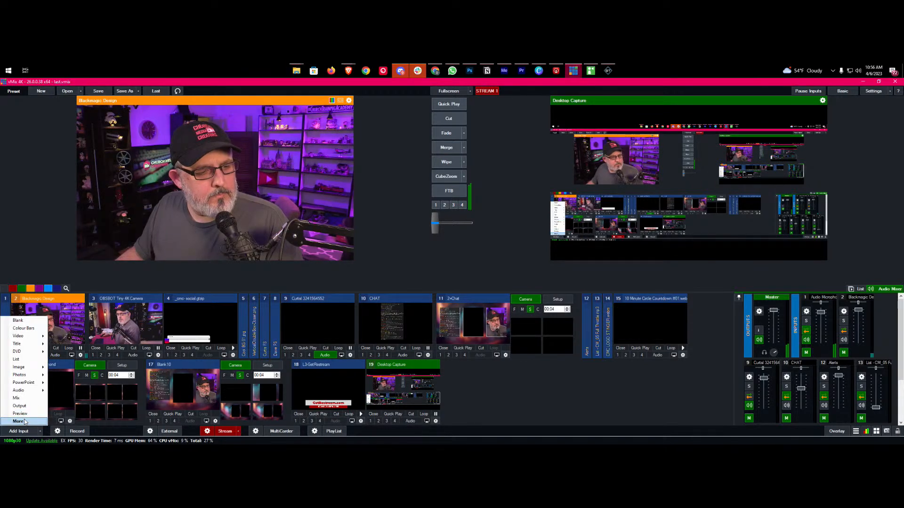
{"action": "mouse_move", "coordinate": [28, 345]}
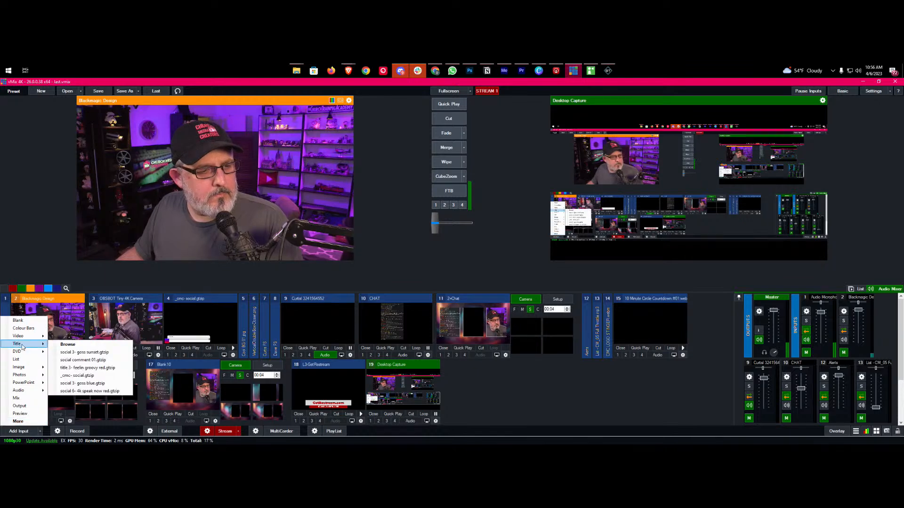
{"action": "left_click", "coordinate": [69, 345]}
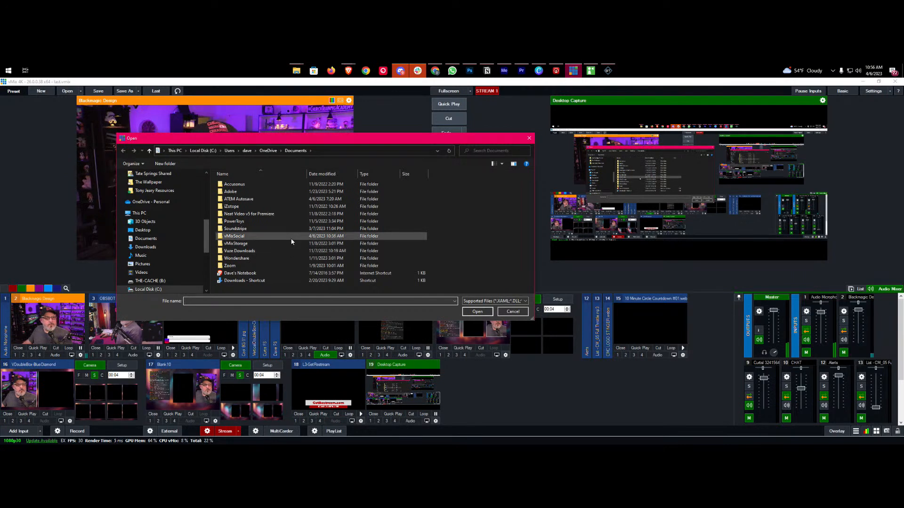
{"action": "double_click", "coordinate": [235, 236]}
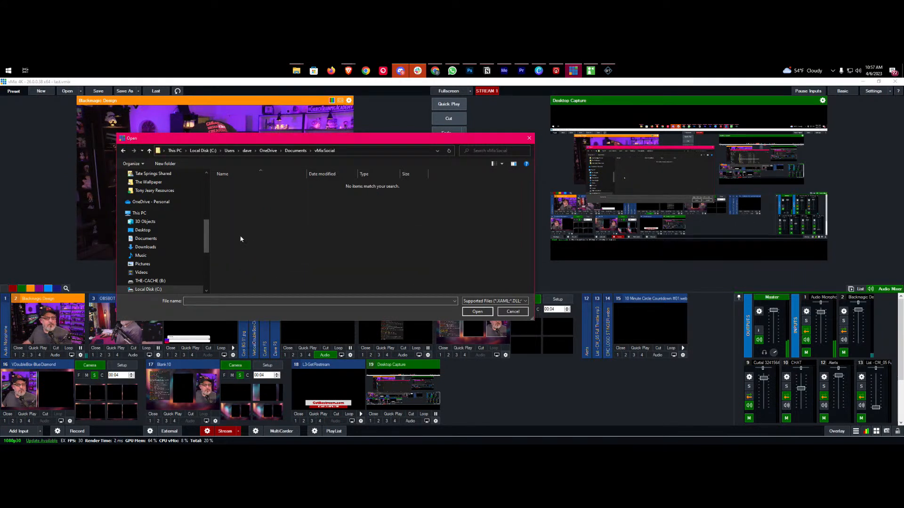
{"action": "left_click", "coordinate": [295, 151]}
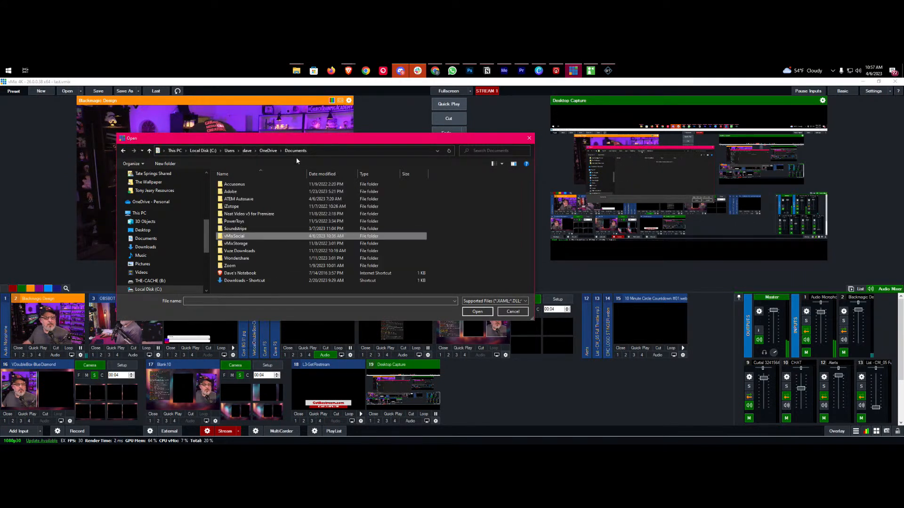
{"action": "double_click", "coordinate": [242, 243]}
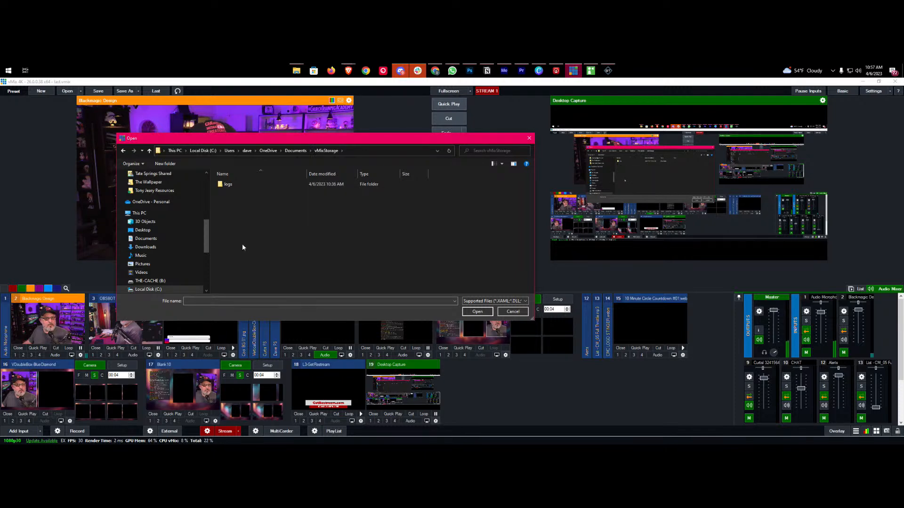
{"action": "left_click", "coordinate": [296, 150]}
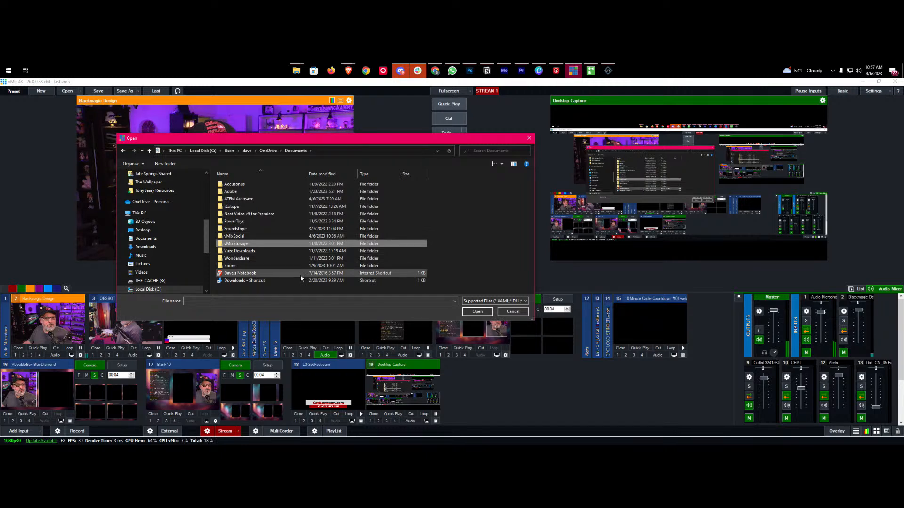
Step: Look through the Program Files folder on Local Disk (C:) for the vMix installation folder
{"action": "scroll", "coordinate": [160, 226], "scroll_direction": "down", "scroll_amount": 2}
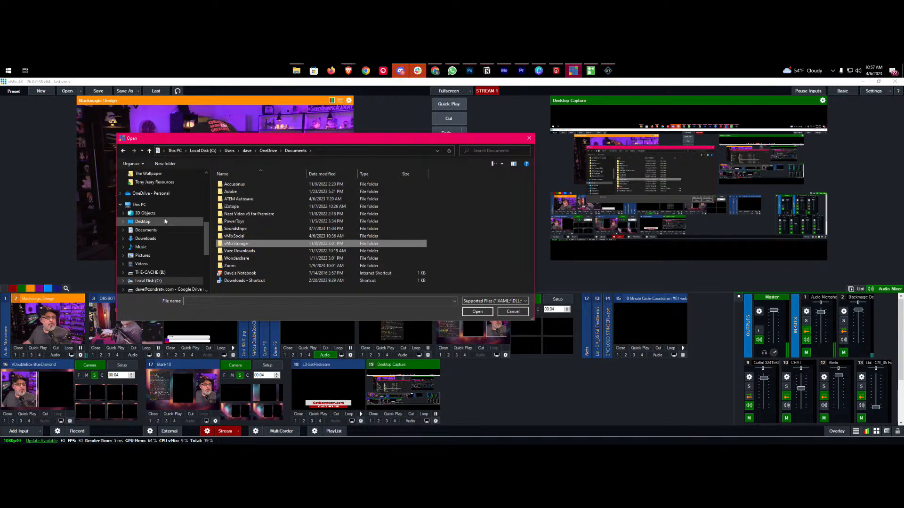
{"action": "left_click", "coordinate": [148, 241]}
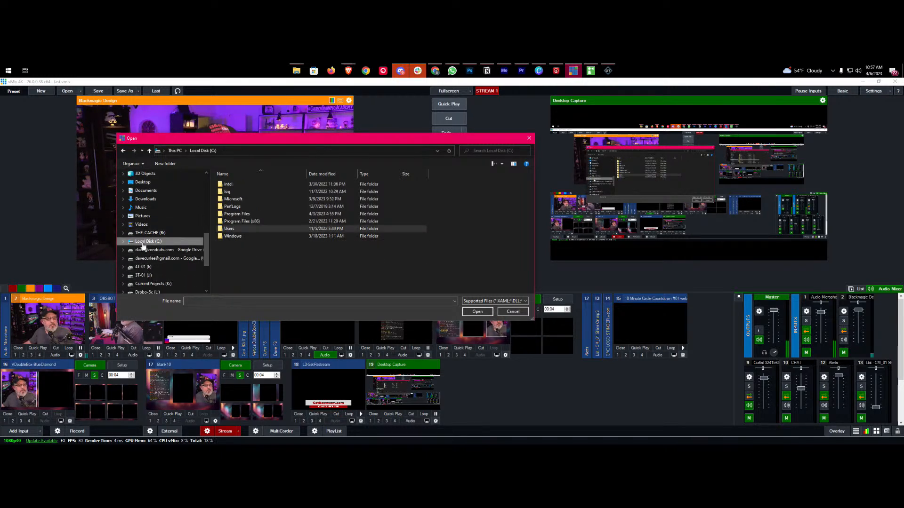
{"action": "double_click", "coordinate": [235, 214]}
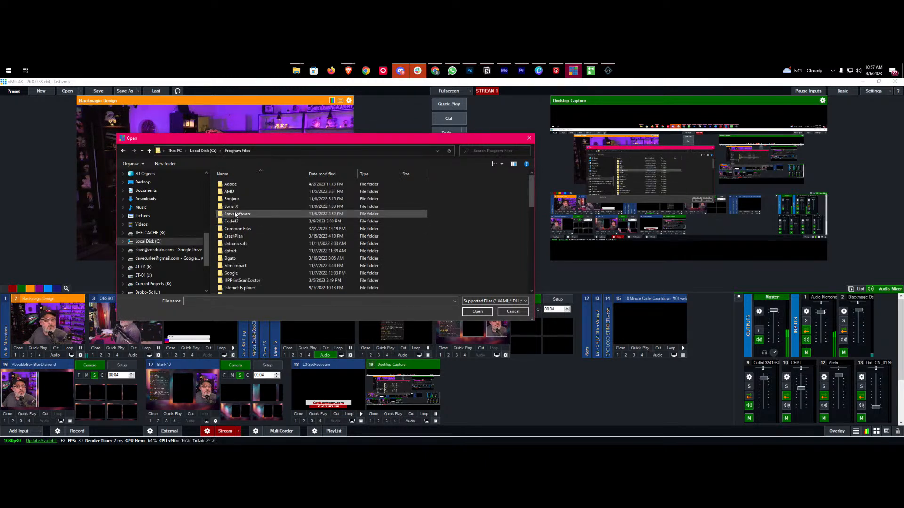
{"action": "scroll", "coordinate": [249, 229], "scroll_direction": "down", "scroll_amount": 10}
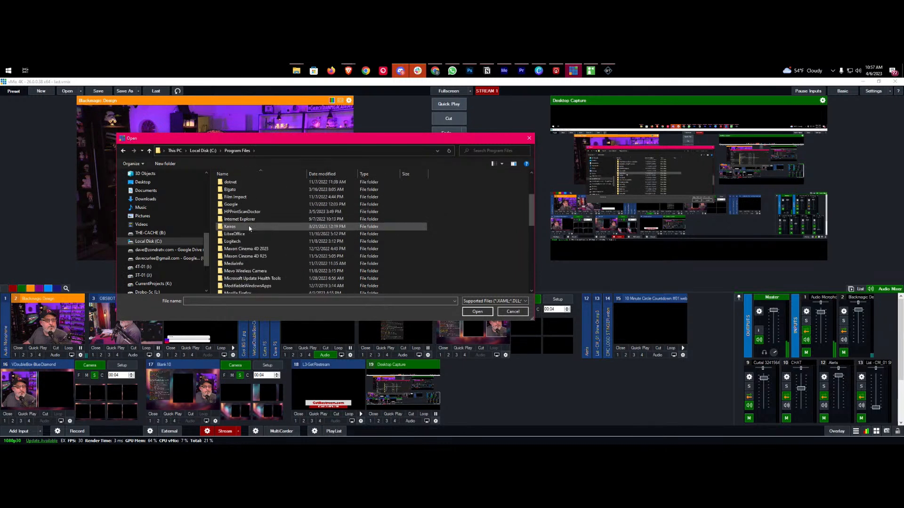
{"action": "scroll", "coordinate": [256, 249], "scroll_direction": "down", "scroll_amount": 2}
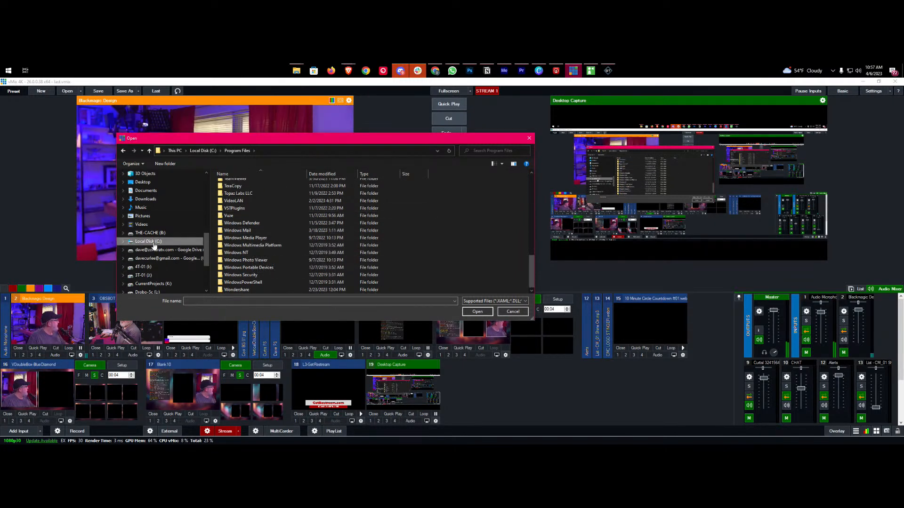
Step: Open the vMix folder inside Program Files (x86) on Local Disk (C:)
{"action": "left_click", "coordinate": [151, 242]}
{"action": "double_click", "coordinate": [236, 222]}
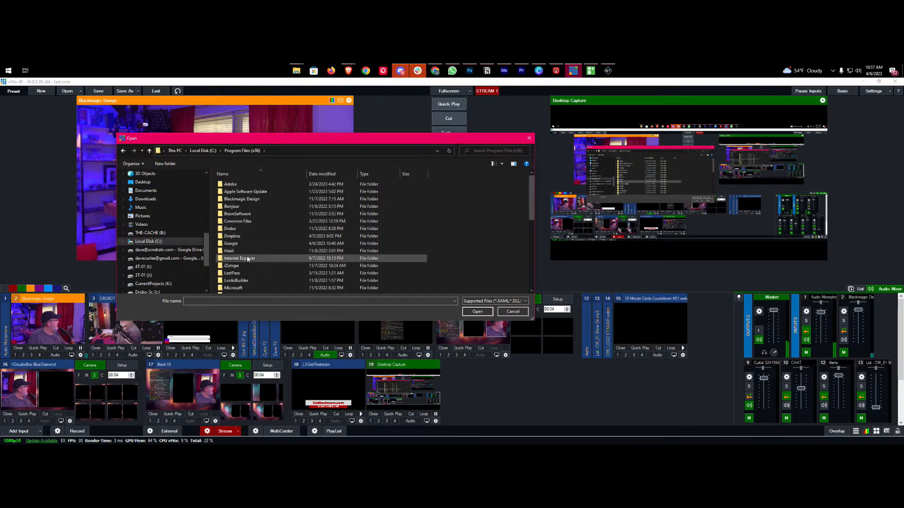
{"action": "scroll", "coordinate": [242, 254], "scroll_direction": "down", "scroll_amount": 3}
{"action": "scroll", "coordinate": [238, 236], "scroll_direction": "down", "scroll_amount": 3}
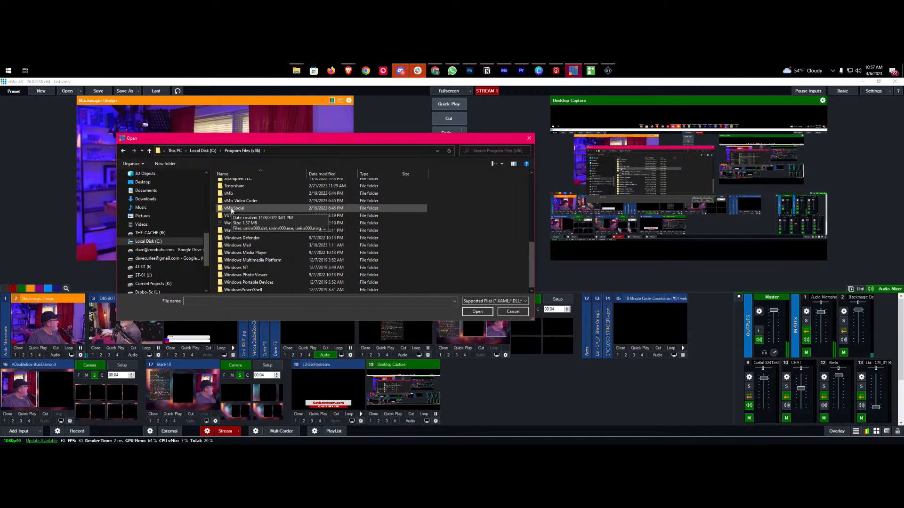
{"action": "double_click", "coordinate": [229, 194]}
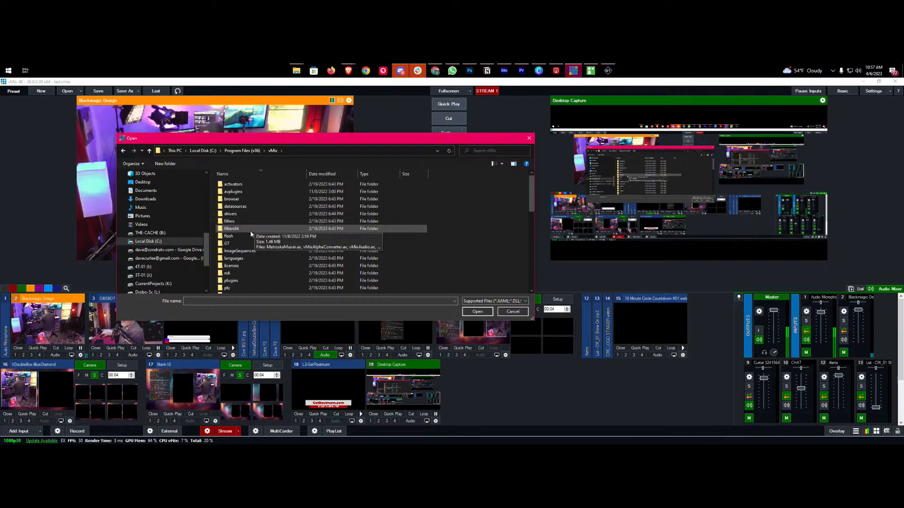
Step: Check the GT folder and its PSD subfolder for title files, and return to the vMix folder
{"action": "double_click", "coordinate": [228, 244]}
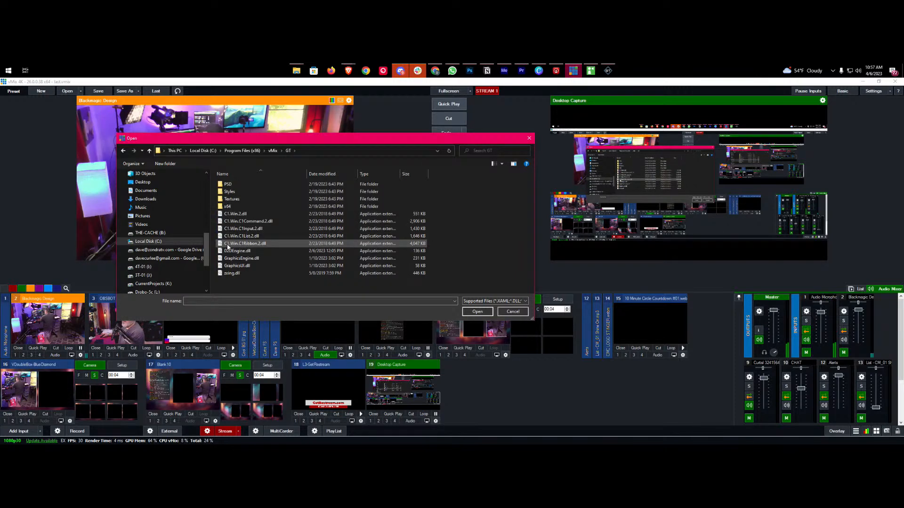
{"action": "double_click", "coordinate": [226, 185]}
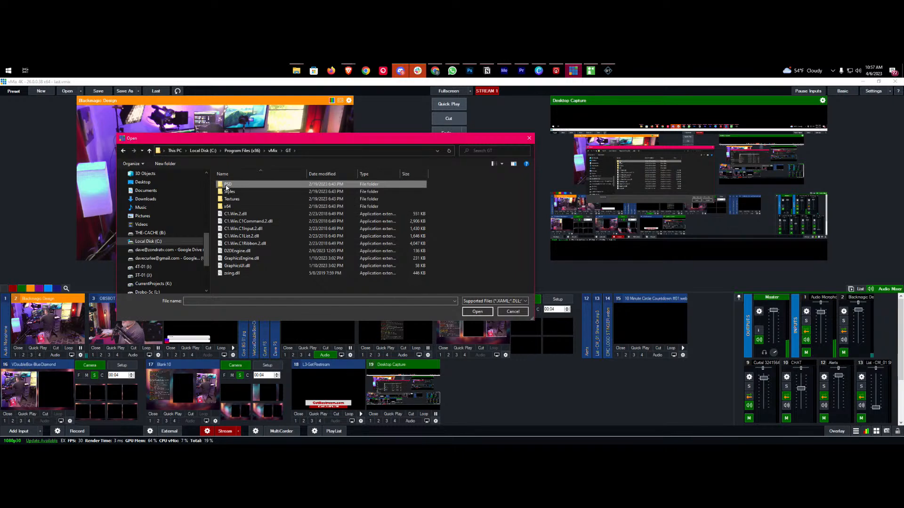
{"action": "left_click", "coordinate": [148, 151]}
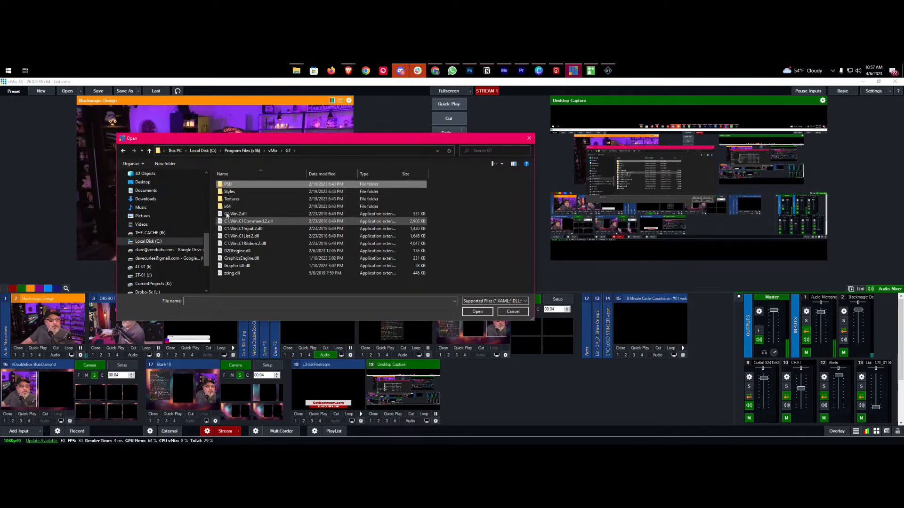
{"action": "left_click", "coordinate": [149, 150]}
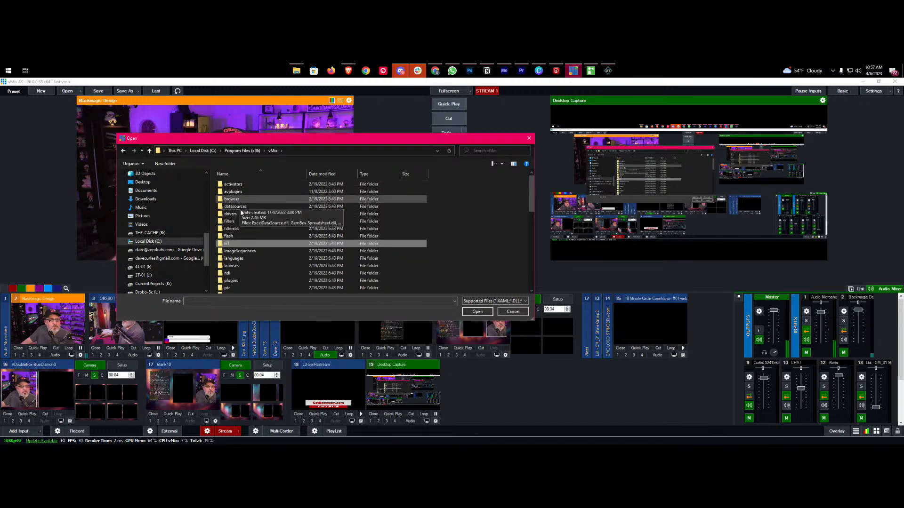
Step: Load Social 4- Gordon Street Blue.gtzip from the GT Social folder within titles as a new input
{"action": "scroll", "coordinate": [245, 265], "scroll_direction": "down", "scroll_amount": 1}
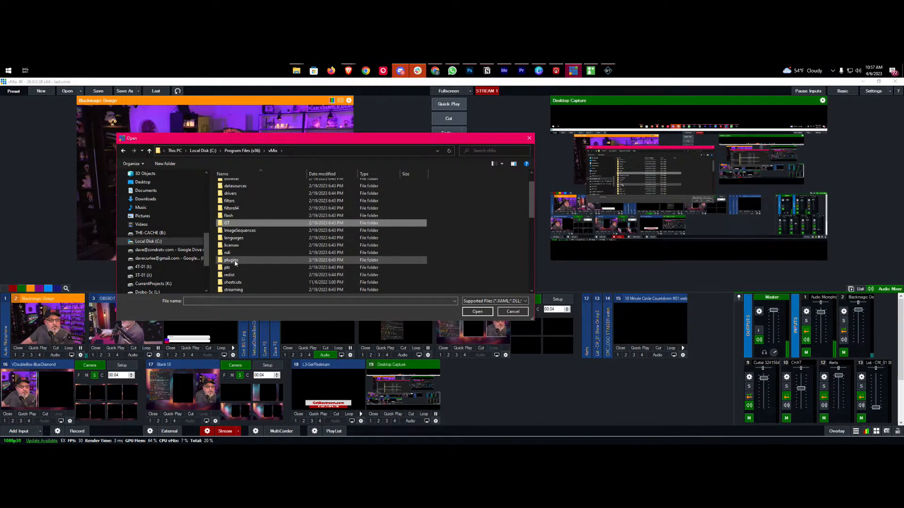
{"action": "scroll", "coordinate": [257, 261], "scroll_direction": "down", "scroll_amount": 1}
{"action": "scroll", "coordinate": [256, 261], "scroll_direction": "down", "scroll_amount": 1}
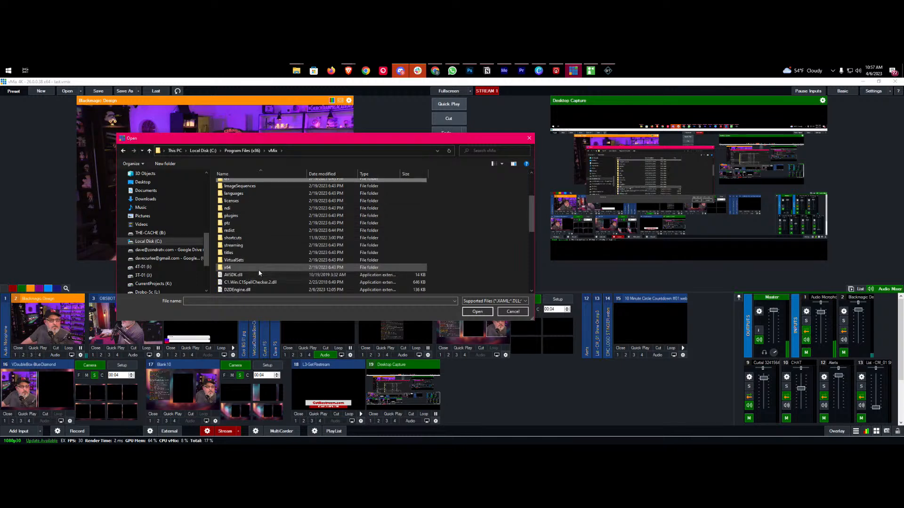
{"action": "double_click", "coordinate": [231, 254]}
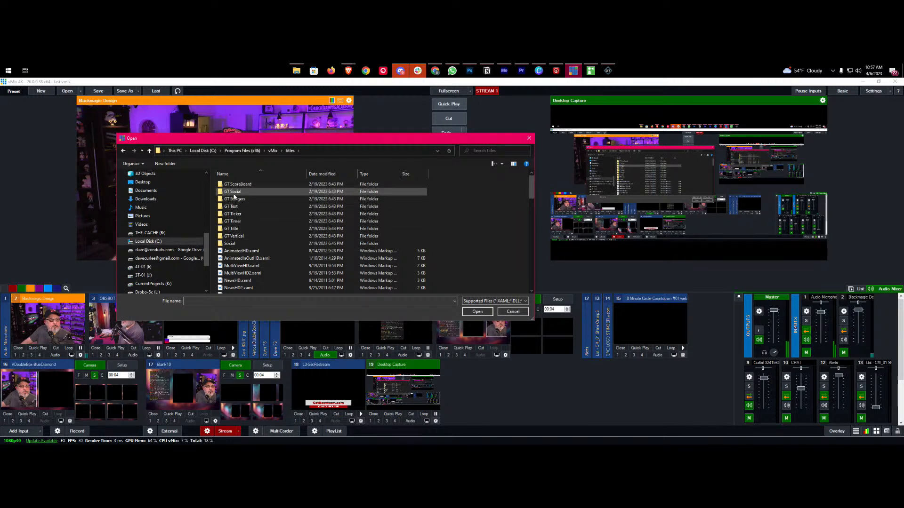
{"action": "double_click", "coordinate": [233, 192]}
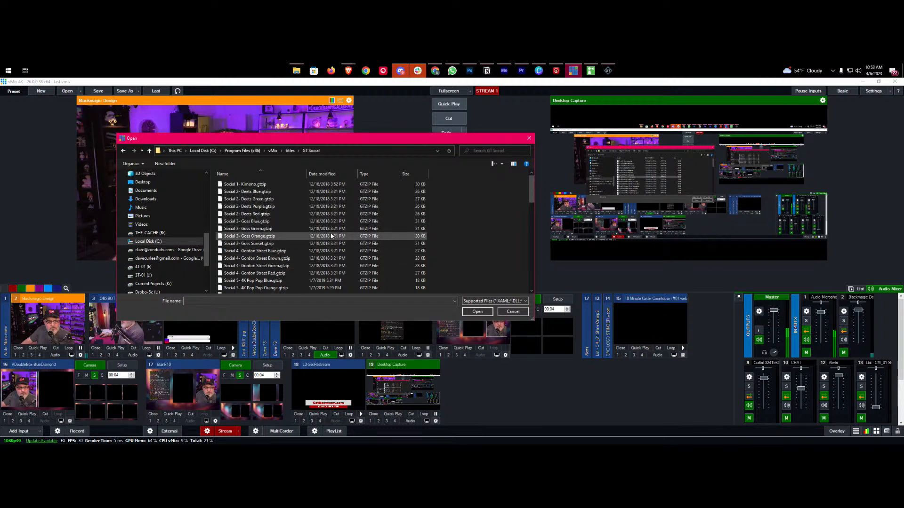
{"action": "left_click", "coordinate": [258, 252]}
{"action": "left_click", "coordinate": [477, 312]}
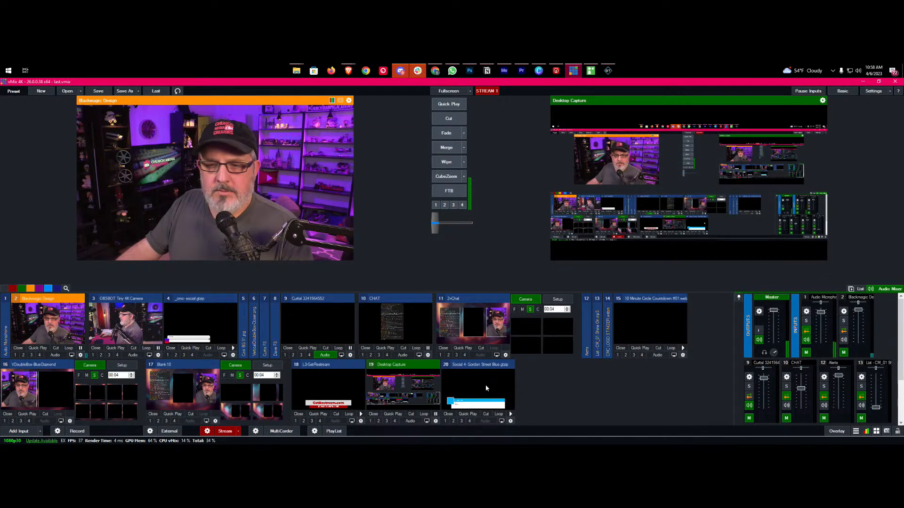
Step: Show the Social 4- Gordon Street Blue input on overlay 1 and select it as the title in vMix Social
{"action": "left_click", "coordinate": [446, 422]}
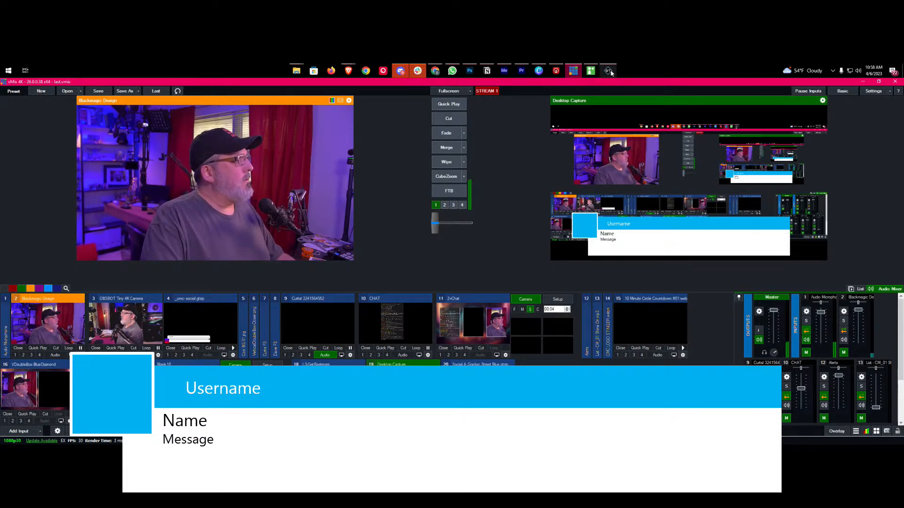
{"action": "left_click", "coordinate": [591, 70]}
{"action": "left_click", "coordinate": [468, 204]}
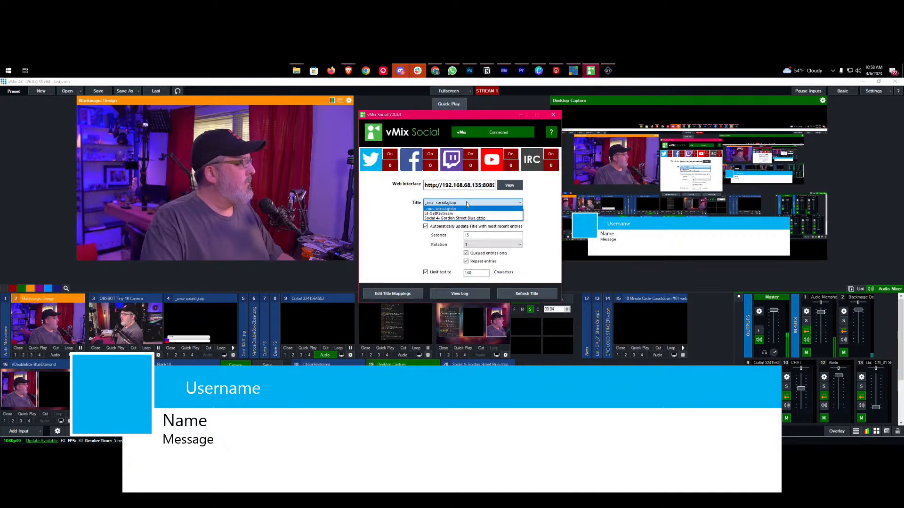
{"action": "left_click", "coordinate": [436, 219]}
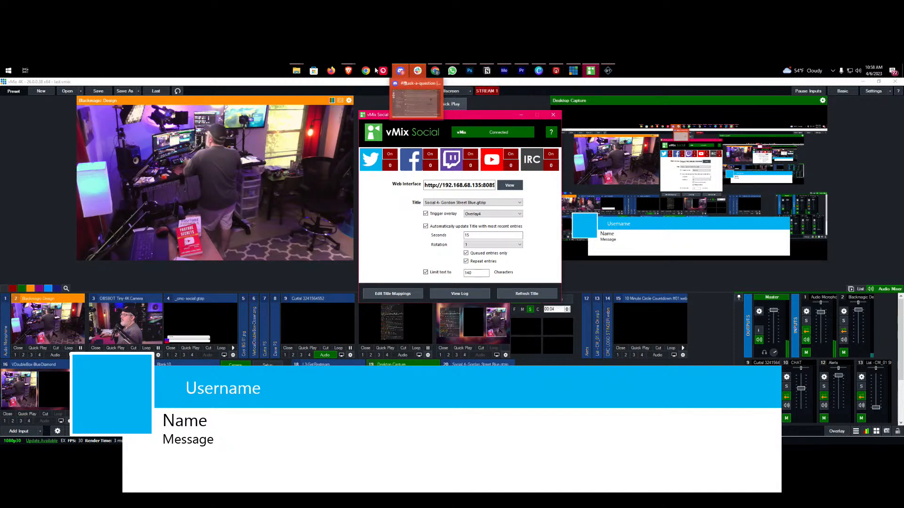
Step: Reload the vMix Social web interface in the browser to check for comments, and return to vMix
{"action": "mouse_move", "coordinate": [351, 73]}
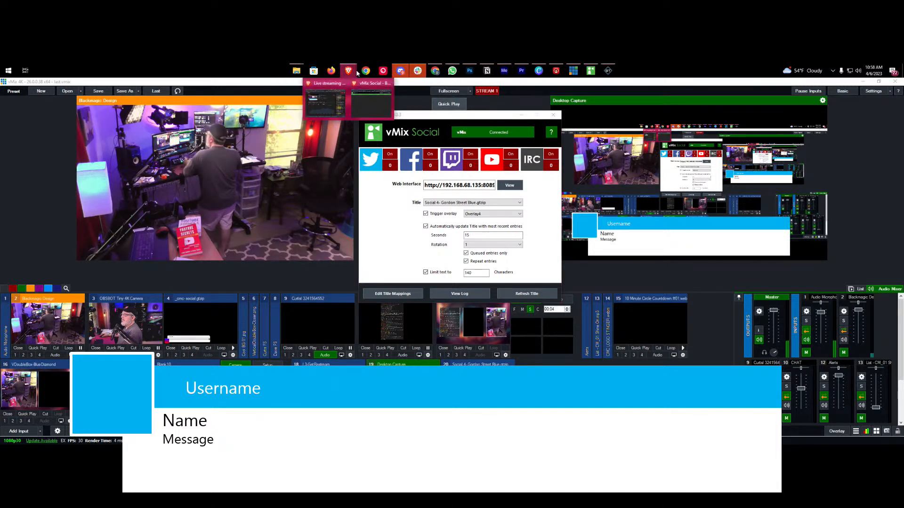
{"action": "left_click", "coordinate": [360, 100]}
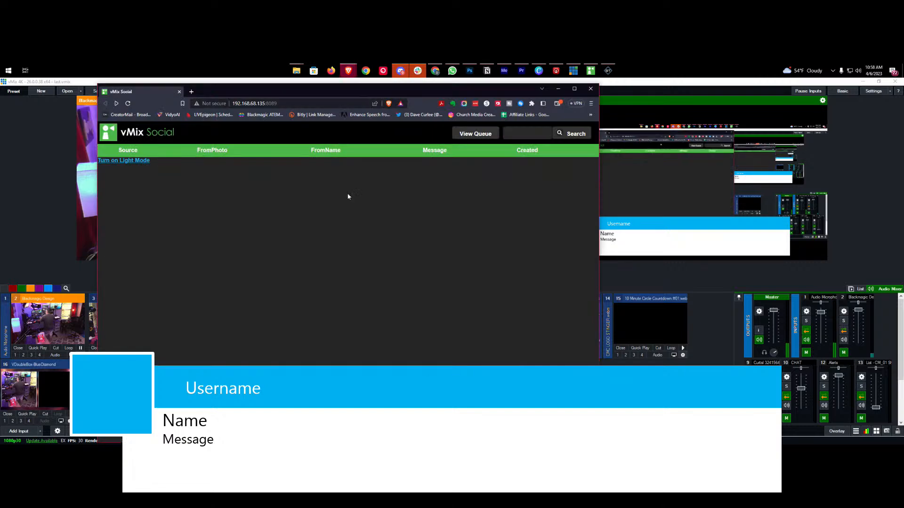
{"action": "left_click", "coordinate": [293, 104]}
{"action": "left_click", "coordinate": [129, 104]}
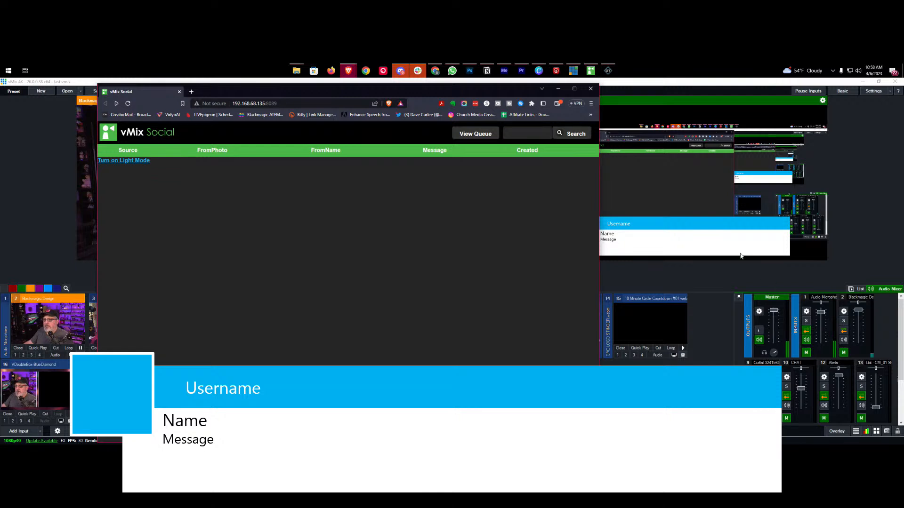
{"action": "left_click", "coordinate": [692, 228]}
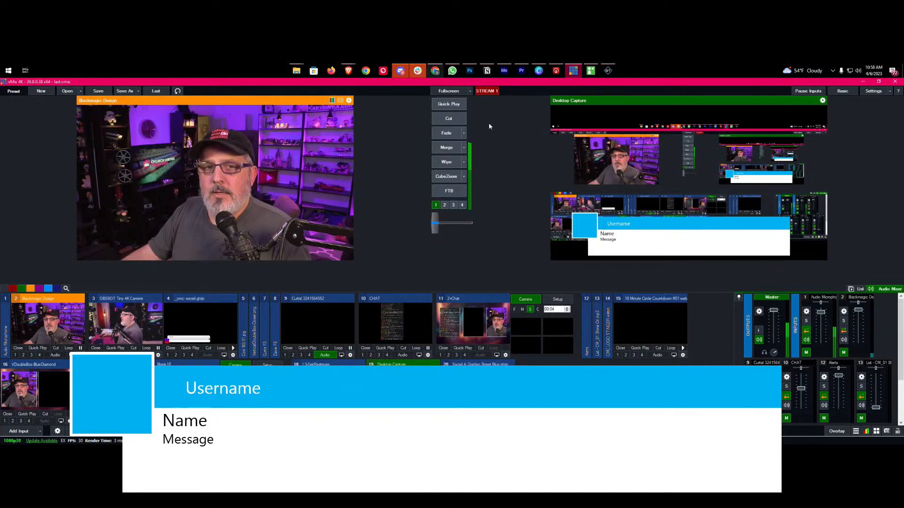
{"action": "left_click", "coordinate": [591, 70]}
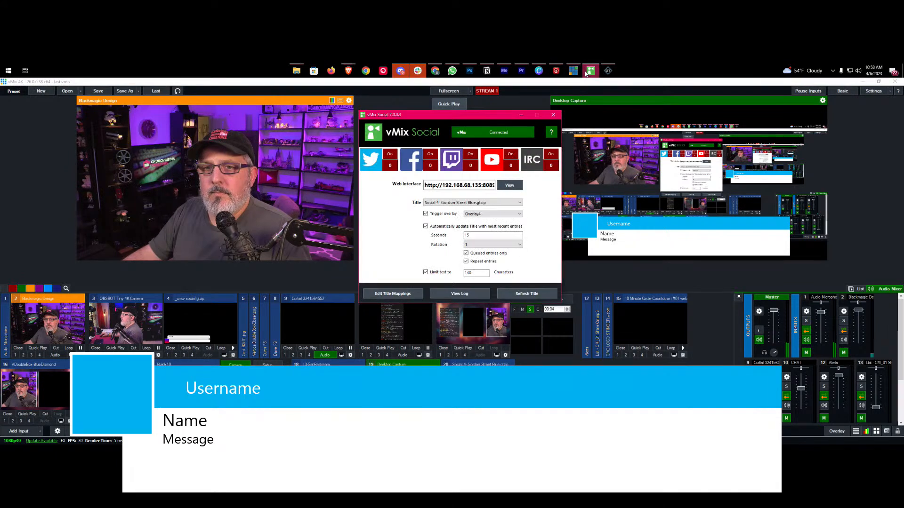
{"action": "left_click", "coordinate": [491, 160]}
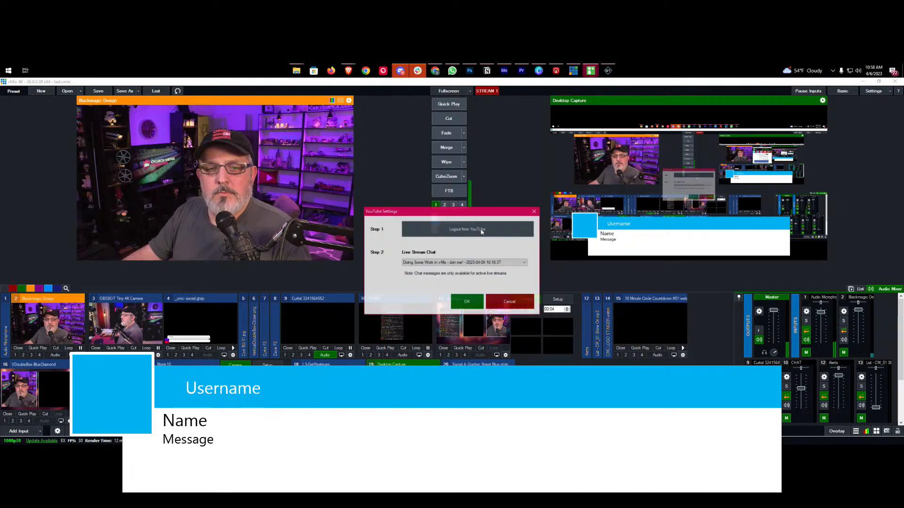
{"action": "left_click", "coordinate": [482, 230]}
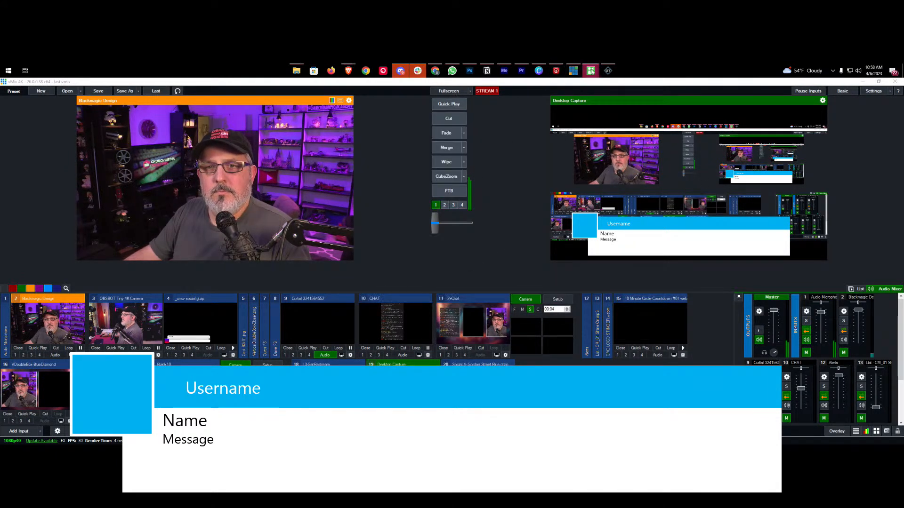
{"action": "mouse_move", "coordinate": [592, 70]}
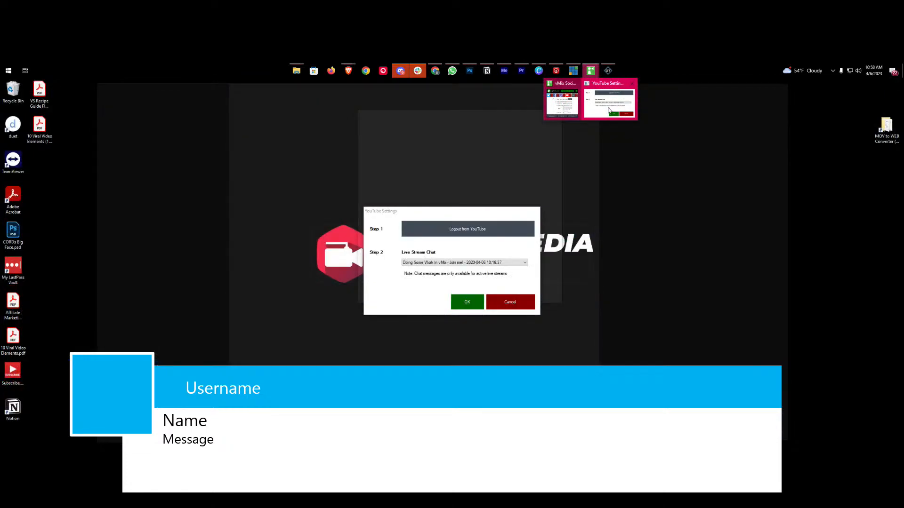
{"action": "left_click", "coordinate": [610, 111]}
{"action": "left_click", "coordinate": [478, 263]}
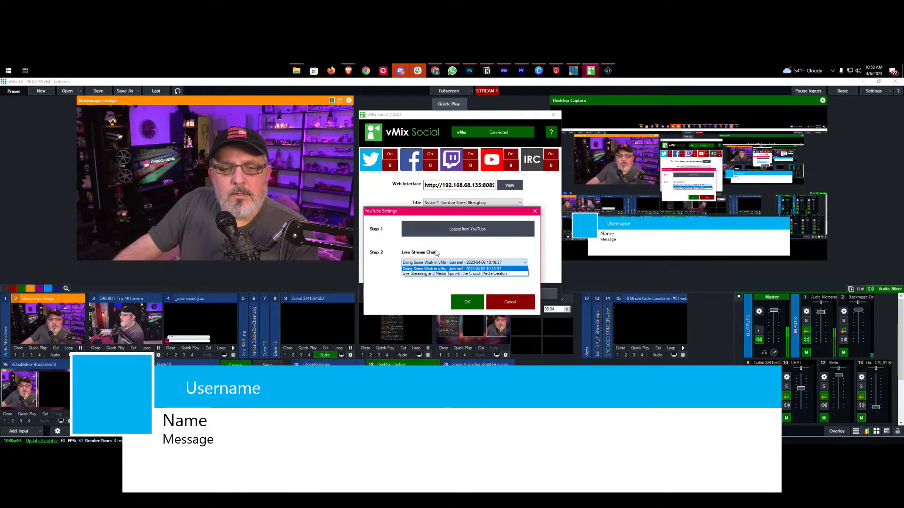
{"action": "left_click", "coordinate": [425, 269]}
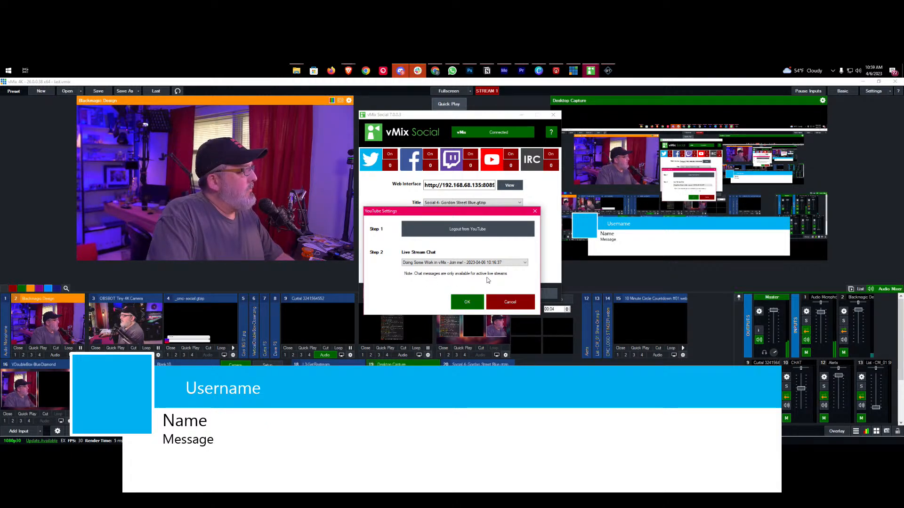
{"action": "left_click", "coordinate": [467, 302]}
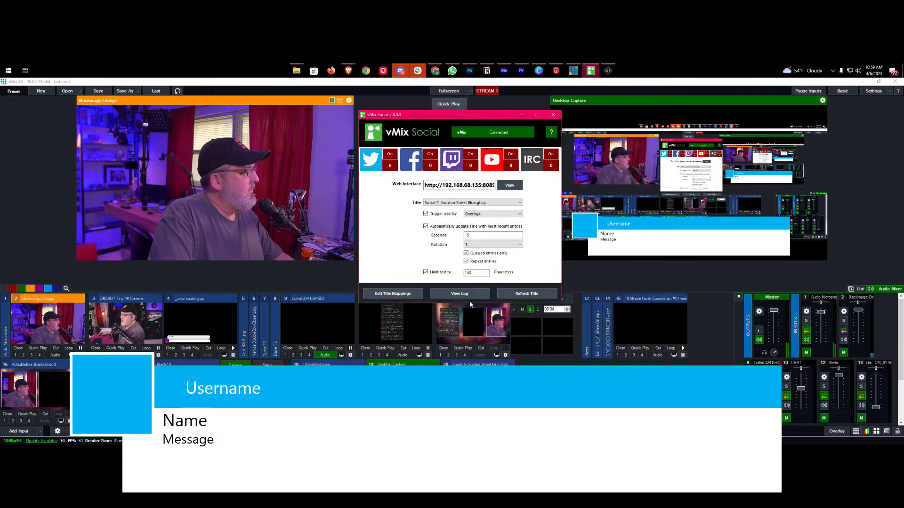
Step: Review the title mappings in vMix Social and check the web interface in the browser for incoming comments
{"action": "left_click", "coordinate": [408, 294]}
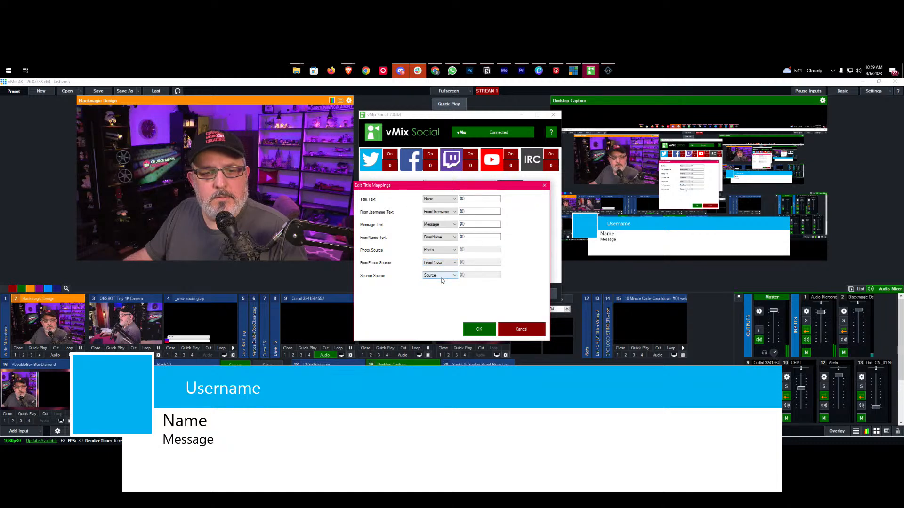
{"action": "left_click", "coordinate": [479, 330]}
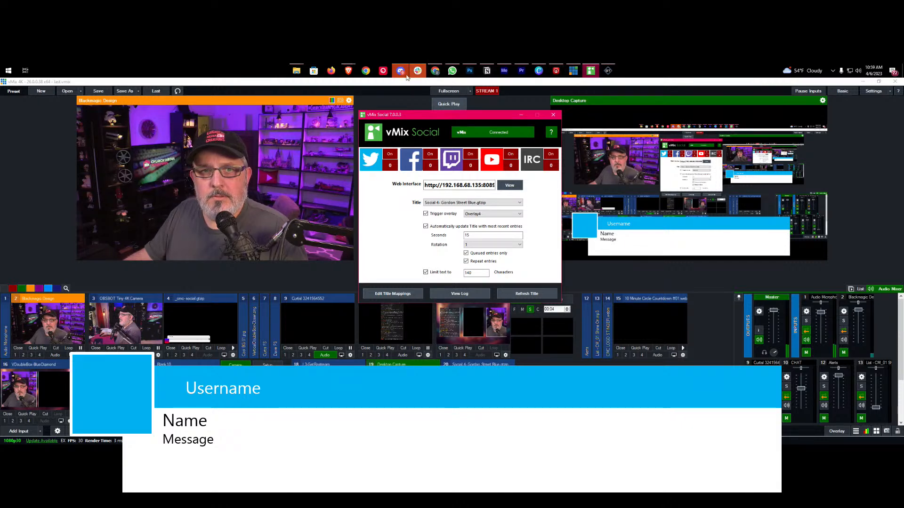
{"action": "mouse_move", "coordinate": [349, 71]}
{"action": "left_click", "coordinate": [362, 101]}
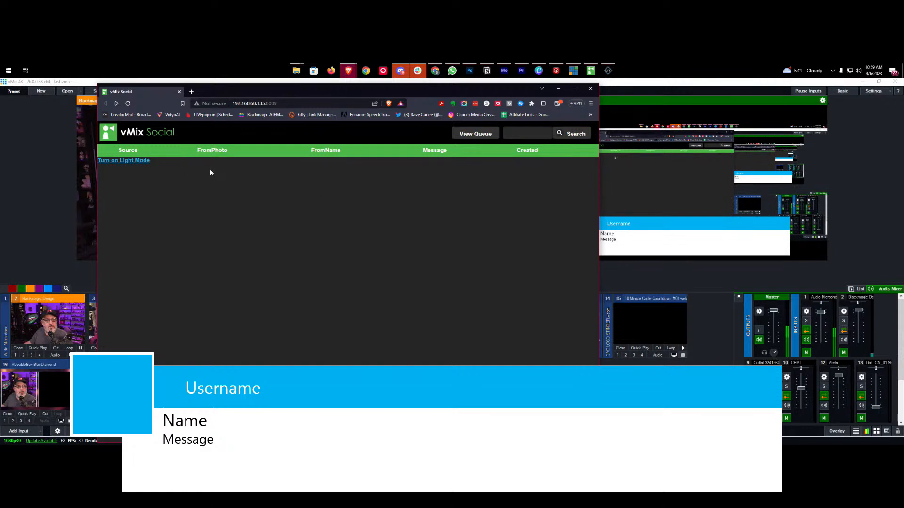
{"action": "left_click", "coordinate": [590, 71]}
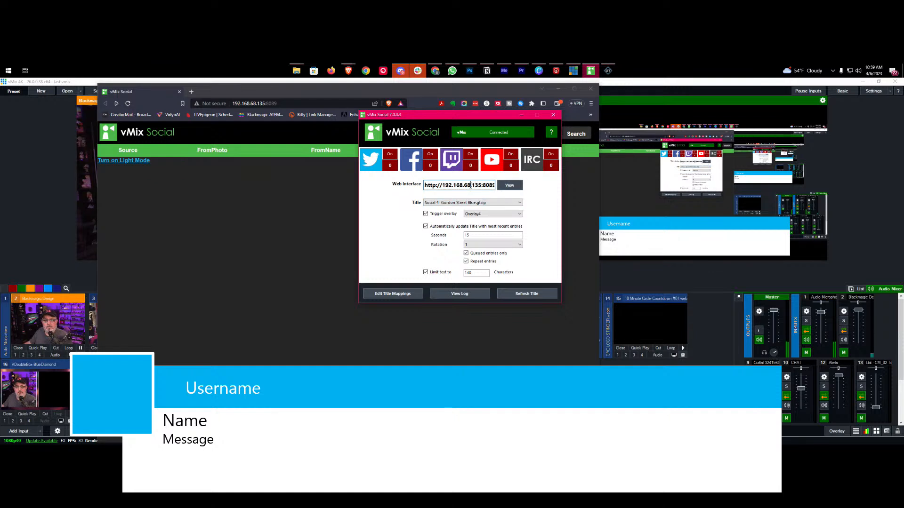
Step: Refresh the title in vMix Social, check the web interface in the browser for comments, and return to vMix
{"action": "left_click_drag", "start_coordinate": [441, 185], "coordinate": [515, 182]}
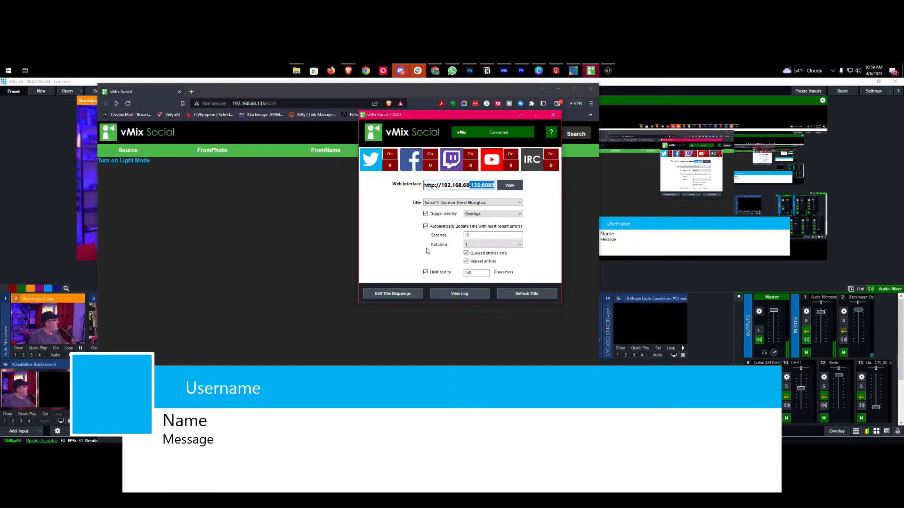
{"action": "left_click", "coordinate": [536, 295]}
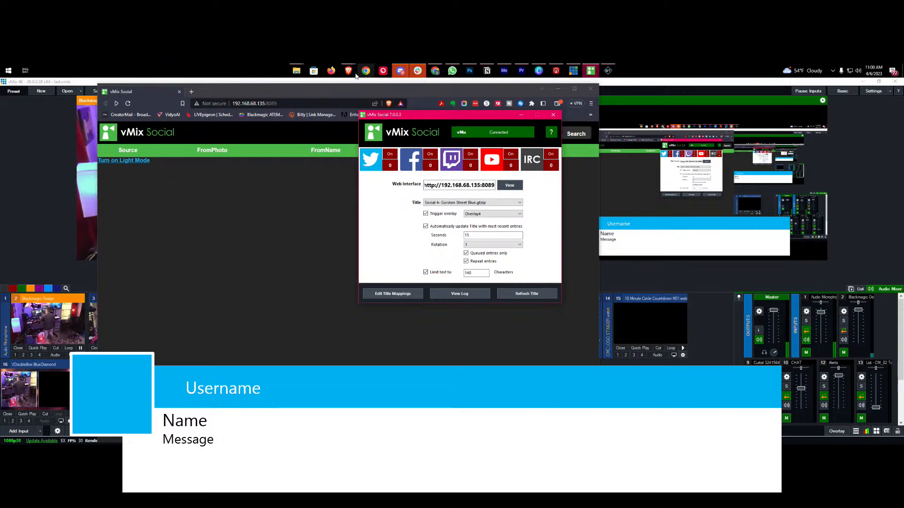
{"action": "mouse_move", "coordinate": [350, 71]}
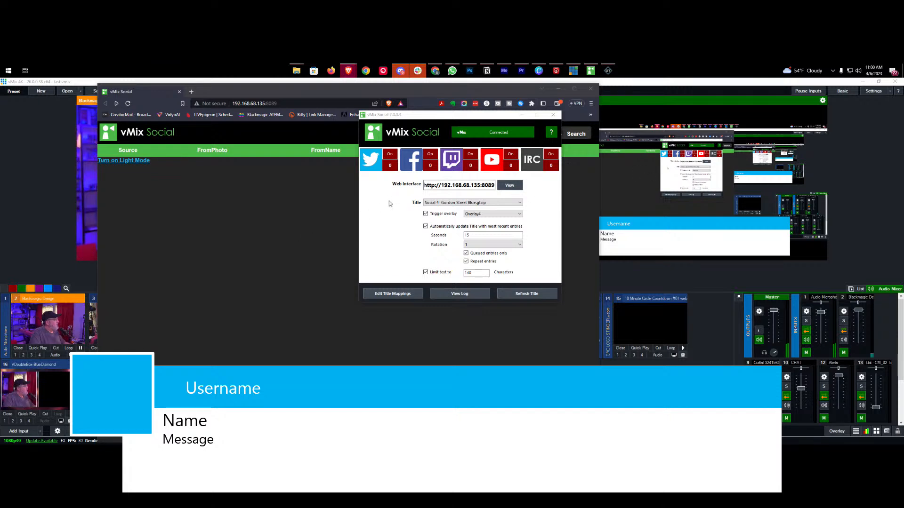
{"action": "left_click", "coordinate": [264, 267]}
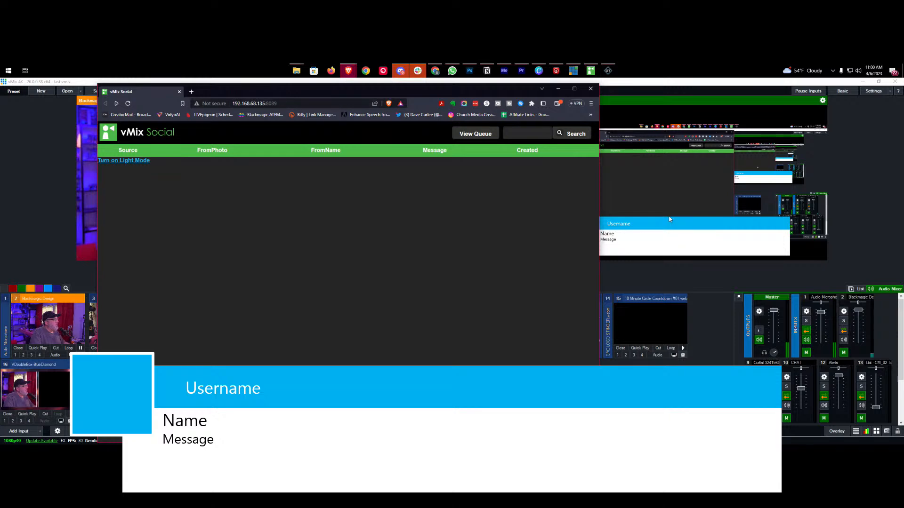
{"action": "left_click", "coordinate": [718, 83]}
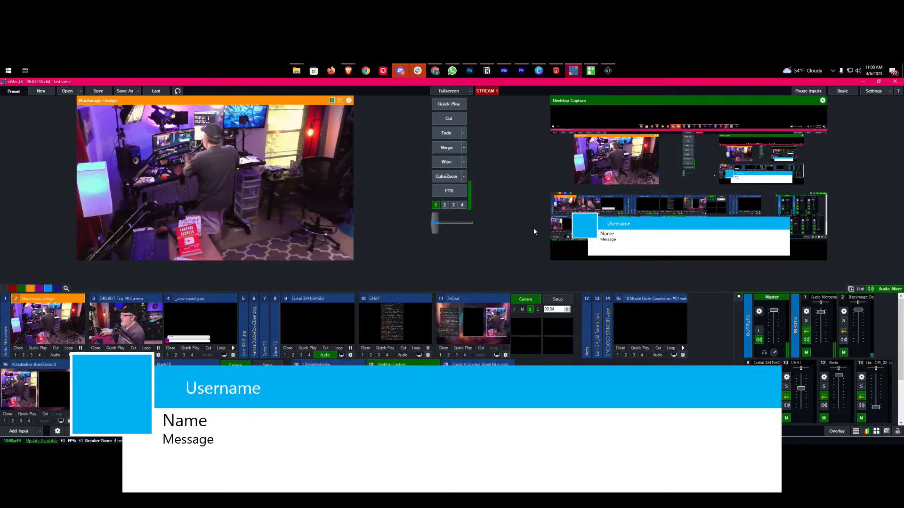
Step: Open vMix Social's YouTube settings, log out of YouTube and start a new YouTube login
{"action": "left_click", "coordinate": [590, 70]}
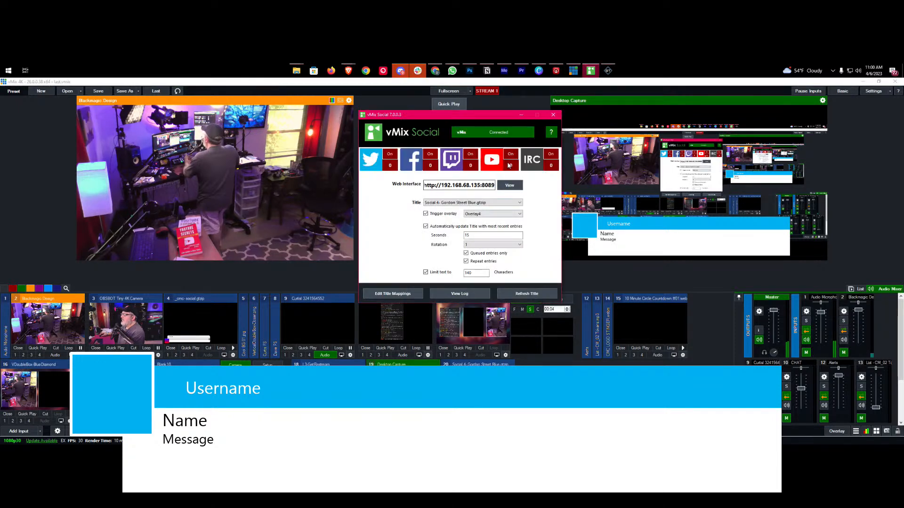
{"action": "left_click", "coordinate": [492, 163]}
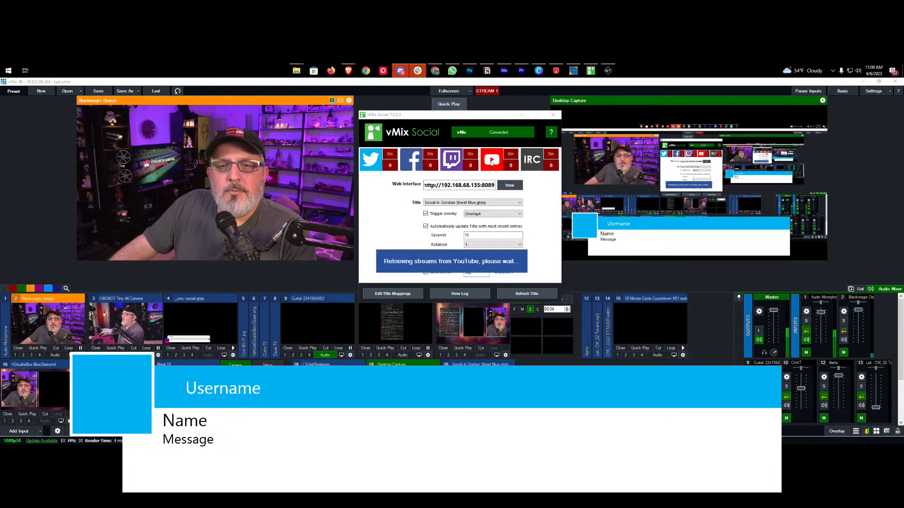
{"action": "left_click", "coordinate": [560, 82]}
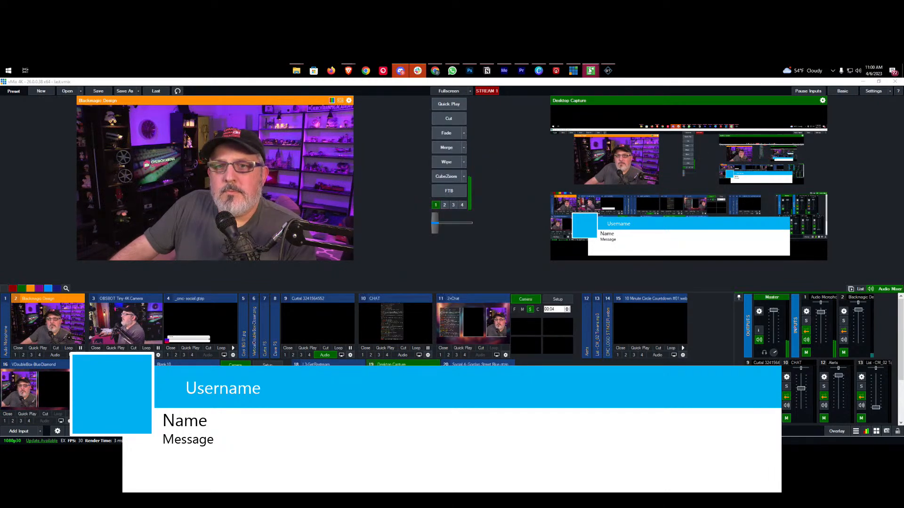
{"action": "mouse_move", "coordinate": [590, 71]}
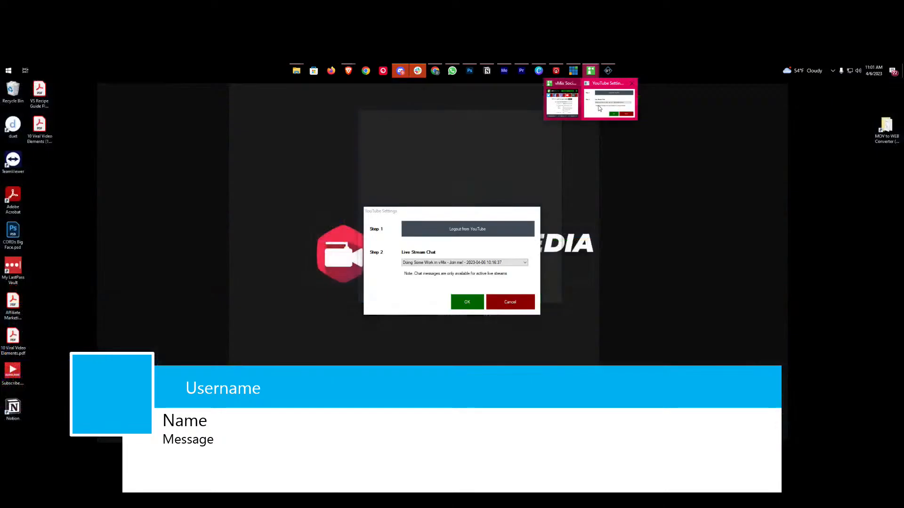
{"action": "left_click", "coordinate": [599, 108]}
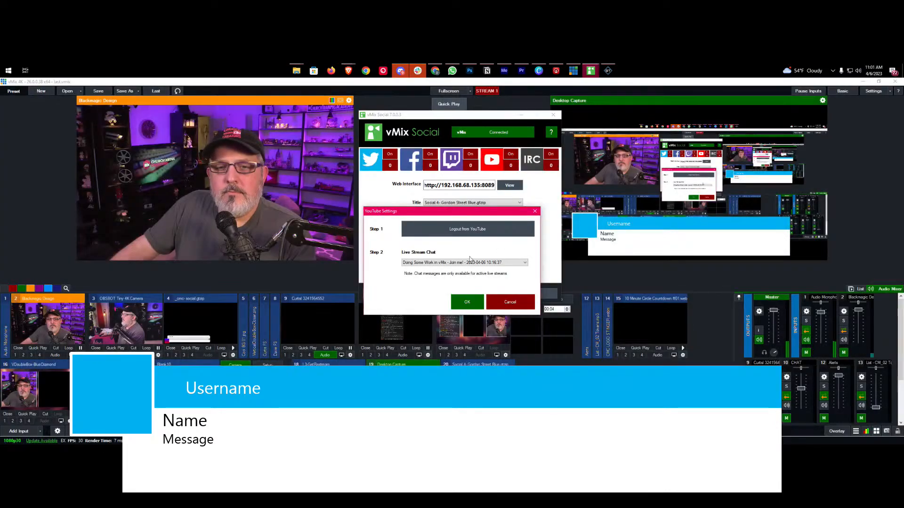
{"action": "left_click", "coordinate": [469, 233]}
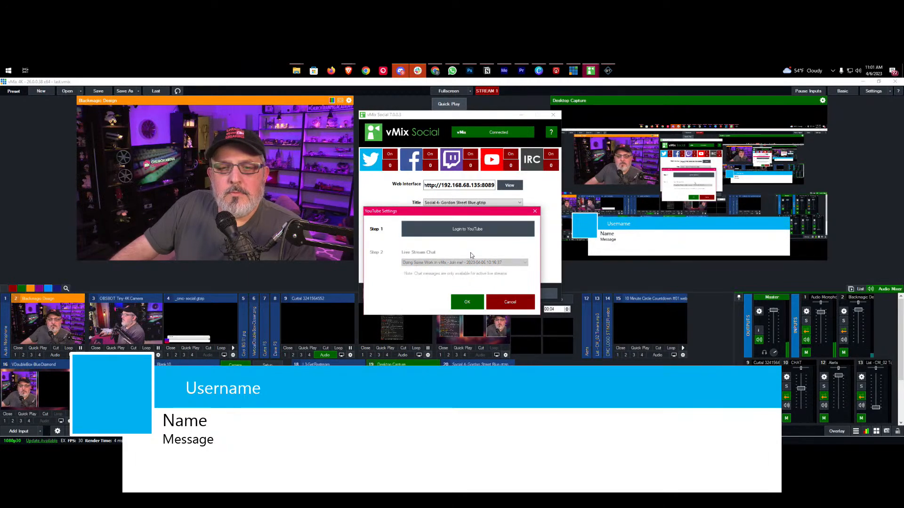
{"action": "left_click", "coordinate": [467, 228]}
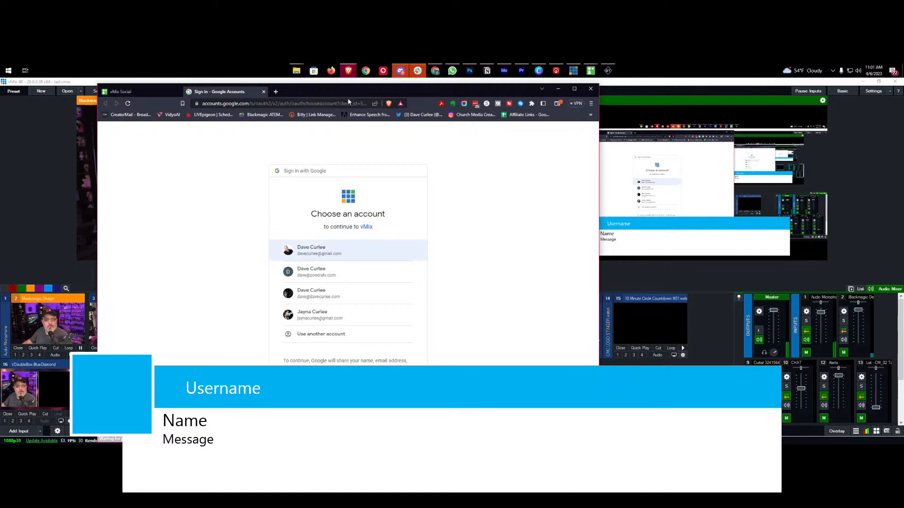
{"action": "left_click_drag", "start_coordinate": [359, 82], "coordinate": [903, 113]}
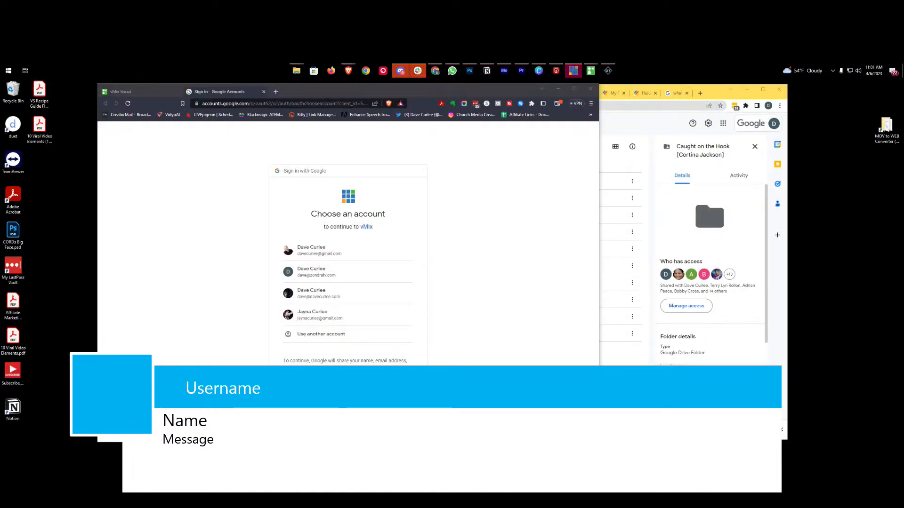
{"action": "left_click_drag", "start_coordinate": [903, 179], "coordinate": [221, 86]}
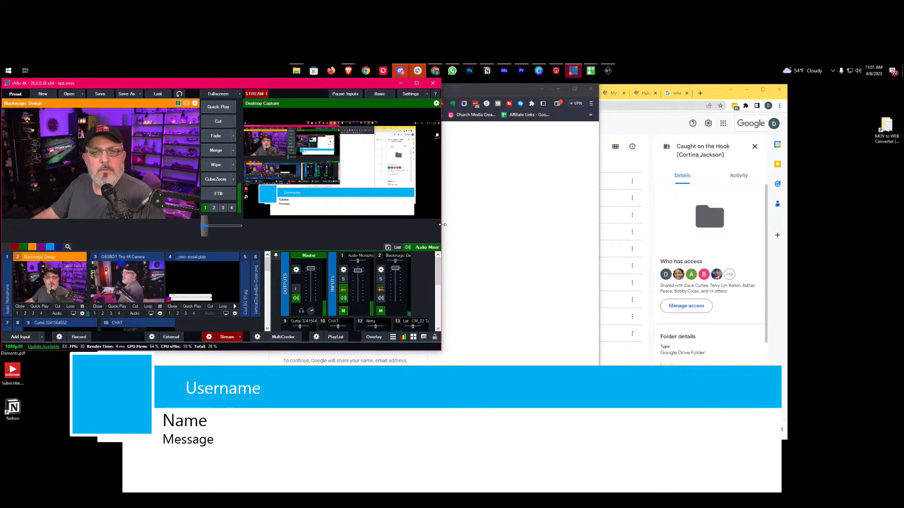
{"action": "left_click_drag", "start_coordinate": [441, 224], "coordinate": [896, 263]}
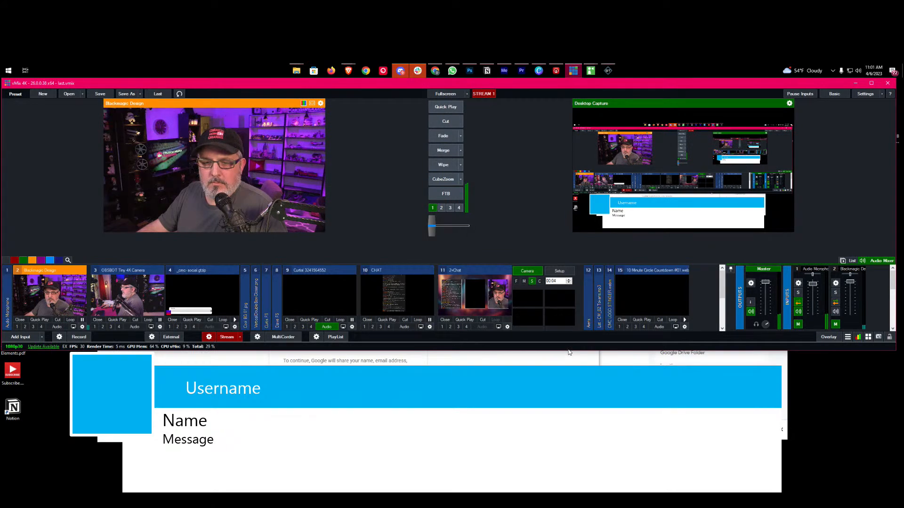
{"action": "left_click_drag", "start_coordinate": [570, 352], "coordinate": [570, 444]}
Step: Move the browser's Google sign-in window to another display to complete the YouTube login, and bring the browser back over vMix
{"action": "left_click", "coordinate": [348, 71]}
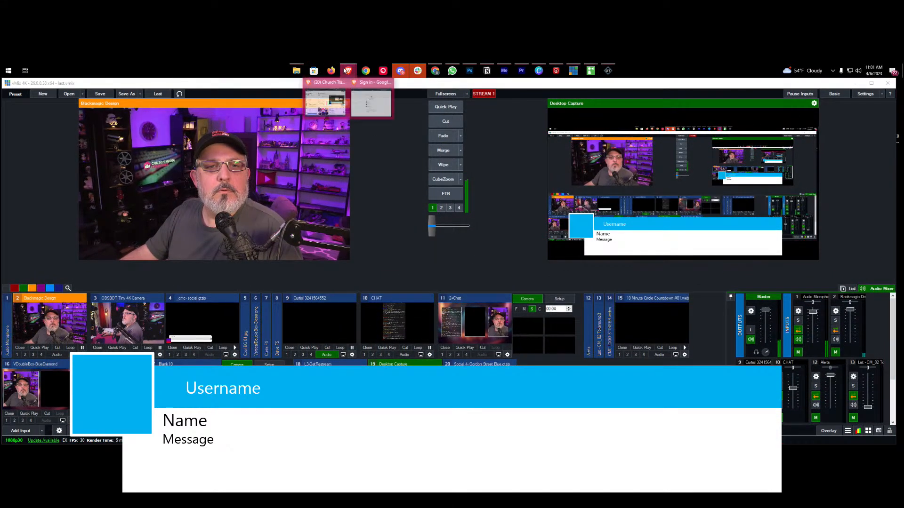
{"action": "left_click", "coordinate": [368, 100]}
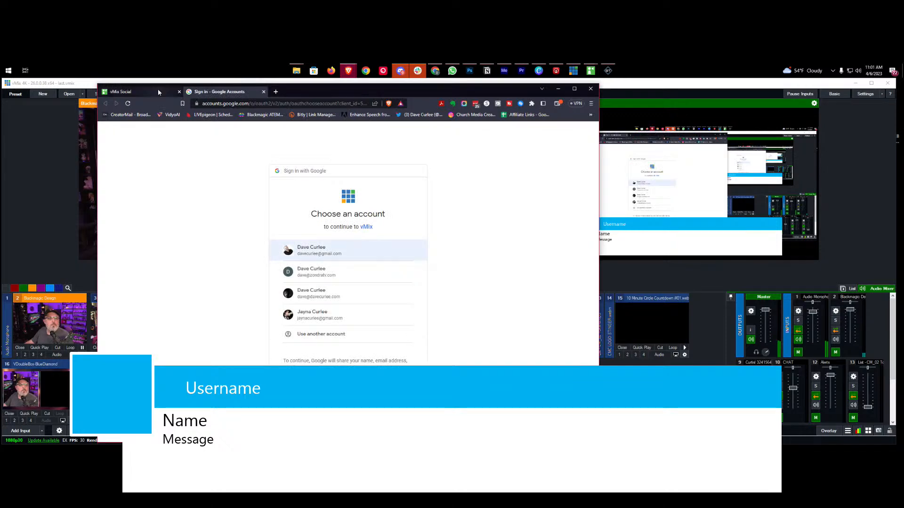
{"action": "left_click_drag", "start_coordinate": [315, 88], "coordinate": [903, 96]}
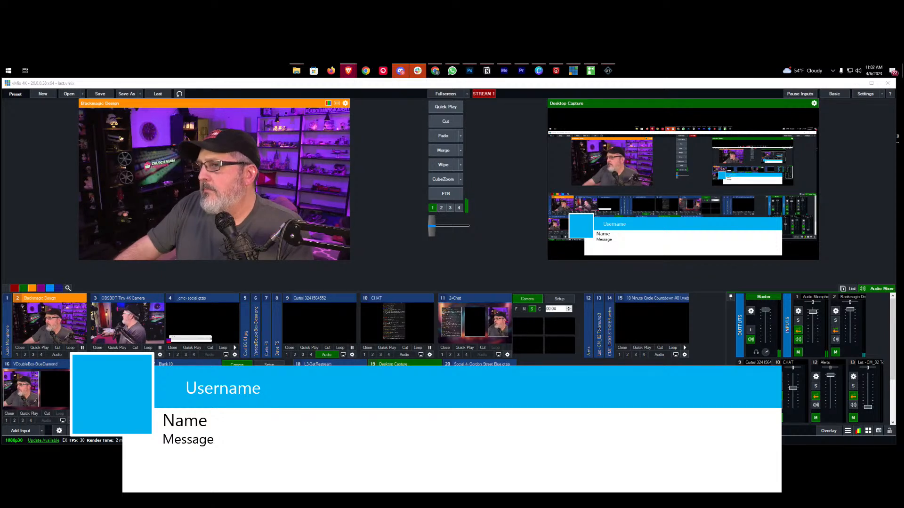
{"action": "left_click_drag", "start_coordinate": [903, 197], "coordinate": [505, 93]}
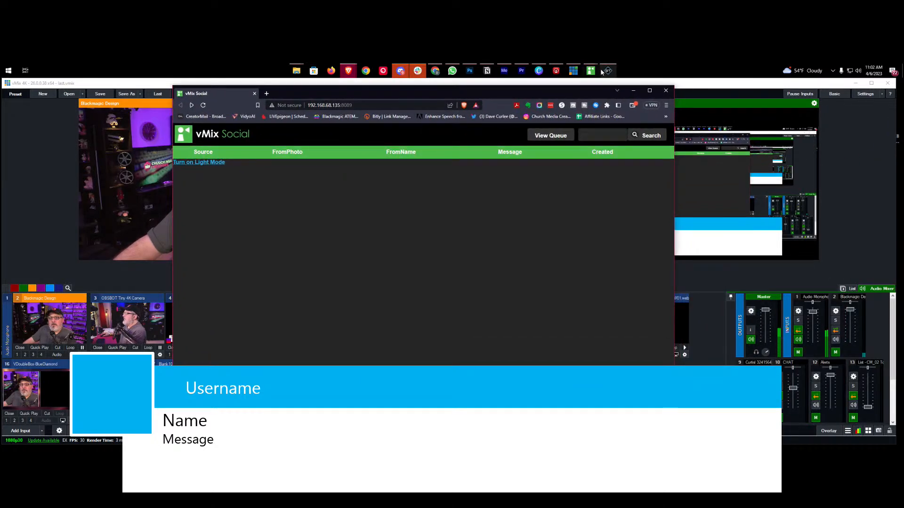
{"action": "mouse_move", "coordinate": [591, 70]}
{"action": "left_click", "coordinate": [598, 106]}
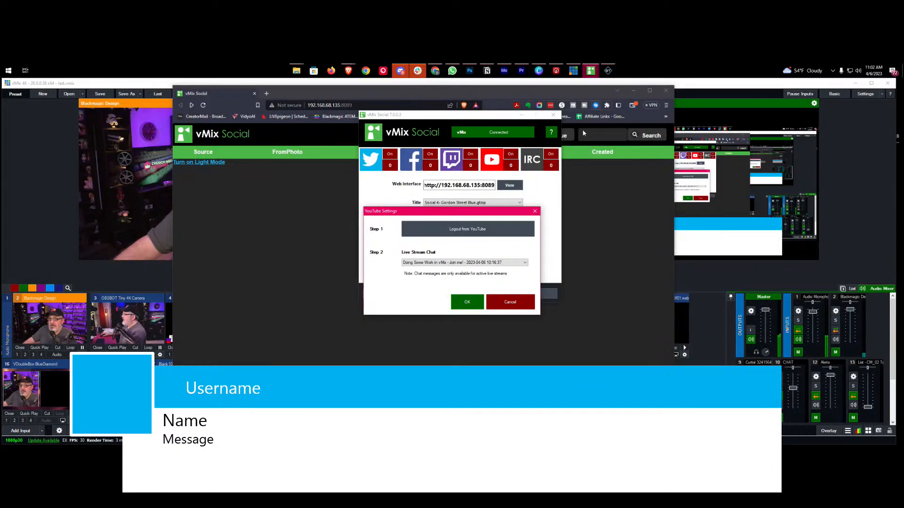
{"action": "left_click", "coordinate": [439, 262]}
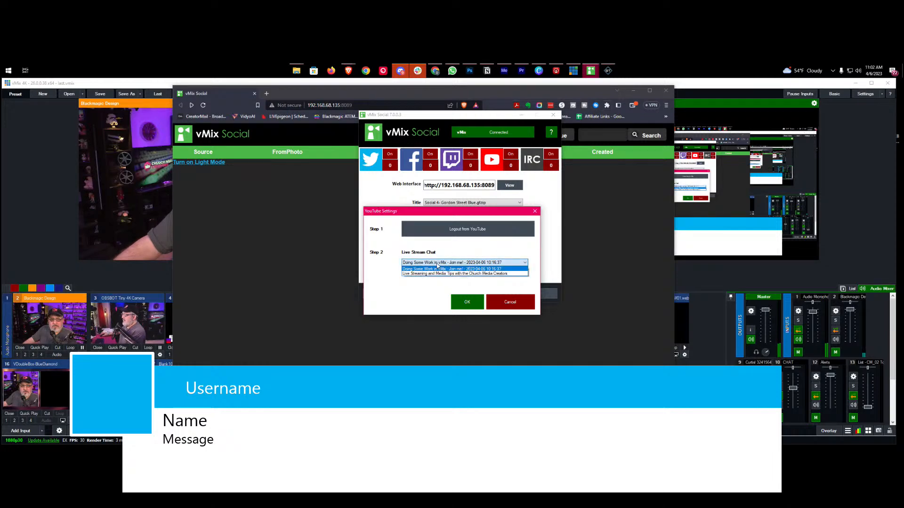
{"action": "left_click", "coordinate": [437, 269]}
{"action": "left_click", "coordinate": [467, 305]}
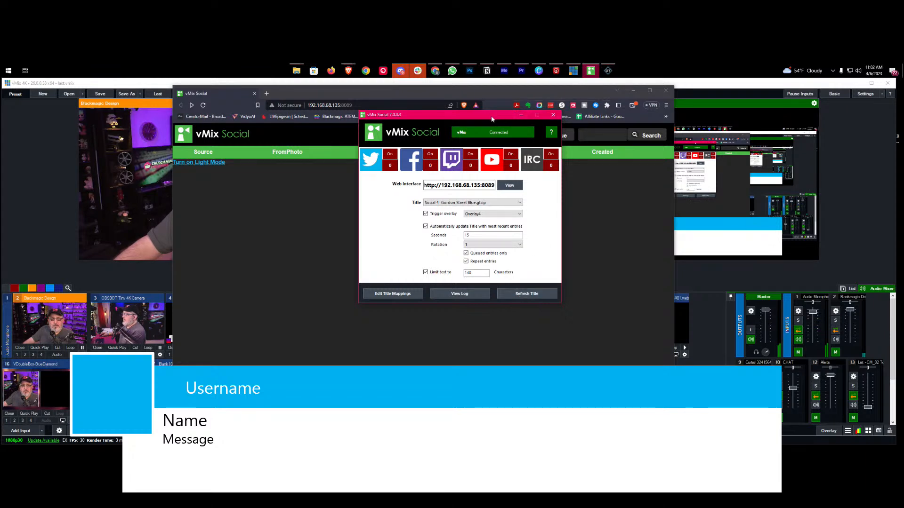
Step: Review the entries in the vMix Social log, check the web interface in the browser for comments, and return to vMix
{"action": "left_click_drag", "start_coordinate": [492, 116], "coordinate": [501, 143]}
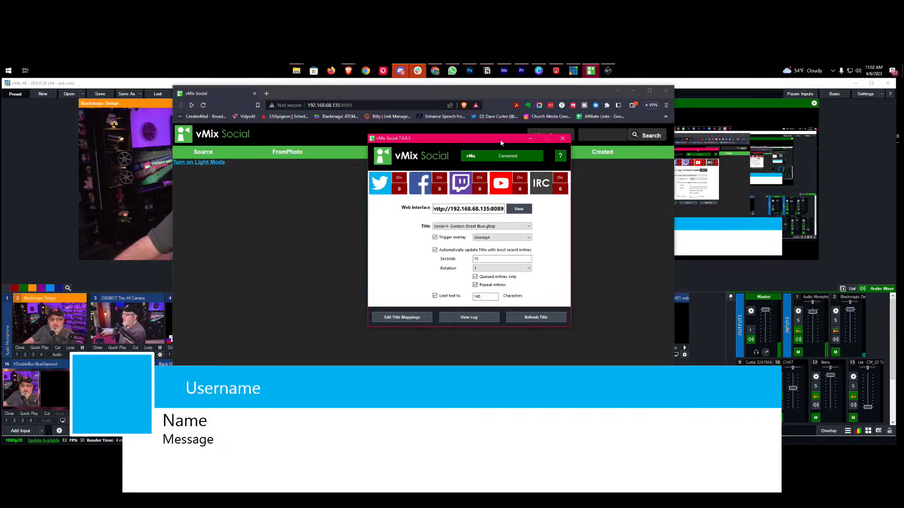
{"action": "left_click", "coordinate": [485, 318]}
{"action": "scroll", "coordinate": [440, 241], "scroll_direction": "up", "scroll_amount": 2}
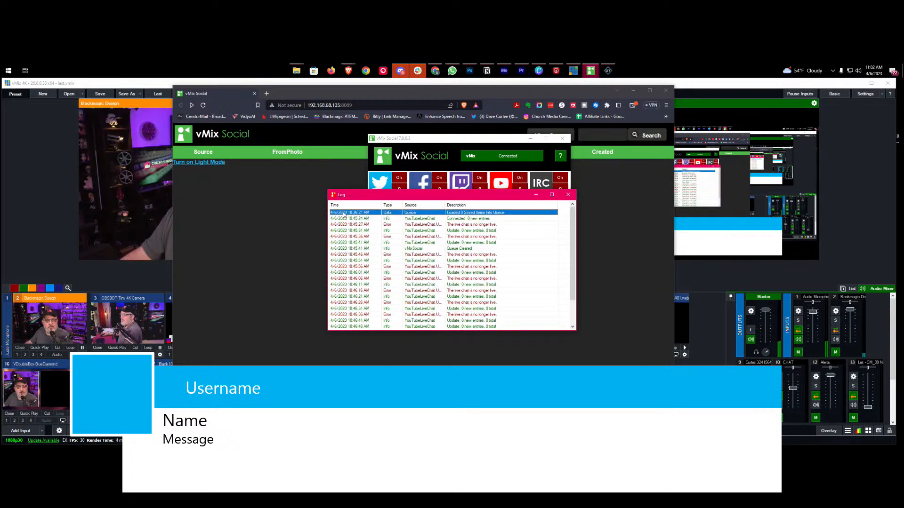
{"action": "scroll", "coordinate": [359, 254], "scroll_direction": "down", "scroll_amount": 2}
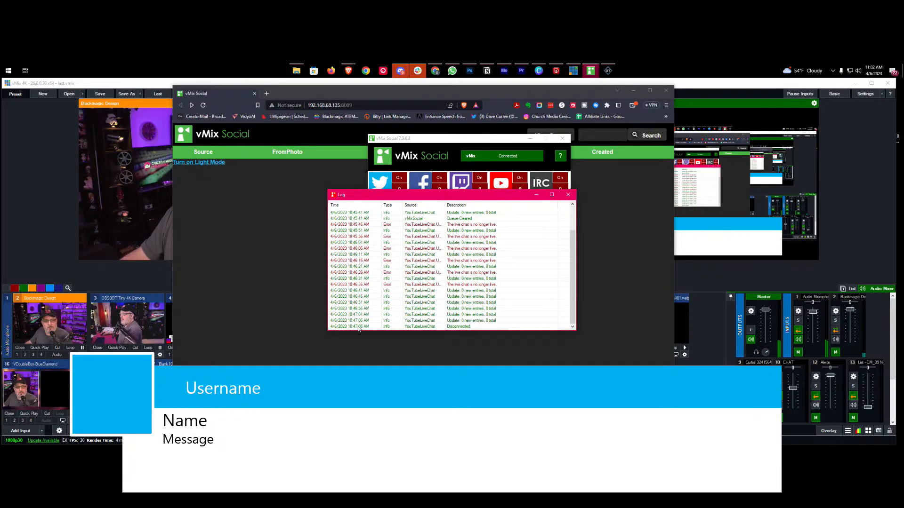
{"action": "left_click", "coordinate": [358, 326], "text": "shift"}
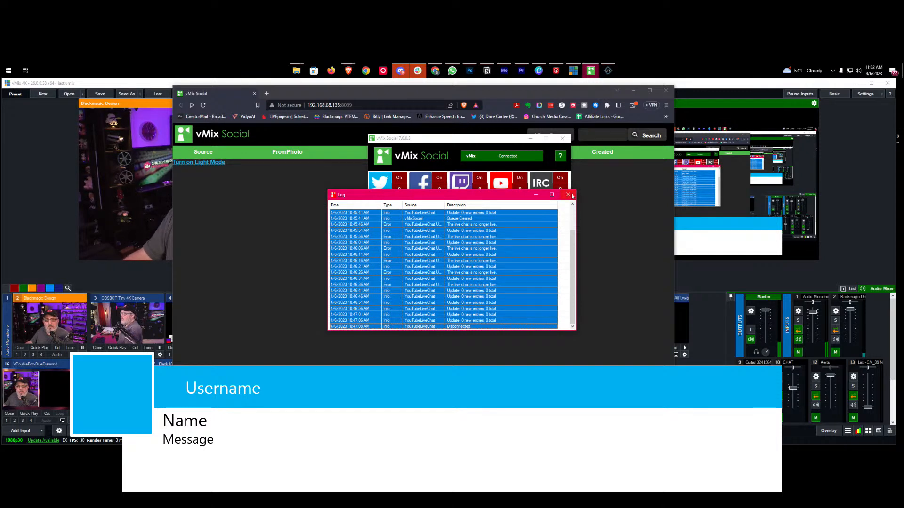
{"action": "scroll", "coordinate": [575, 226], "scroll_direction": "up", "scroll_amount": 2}
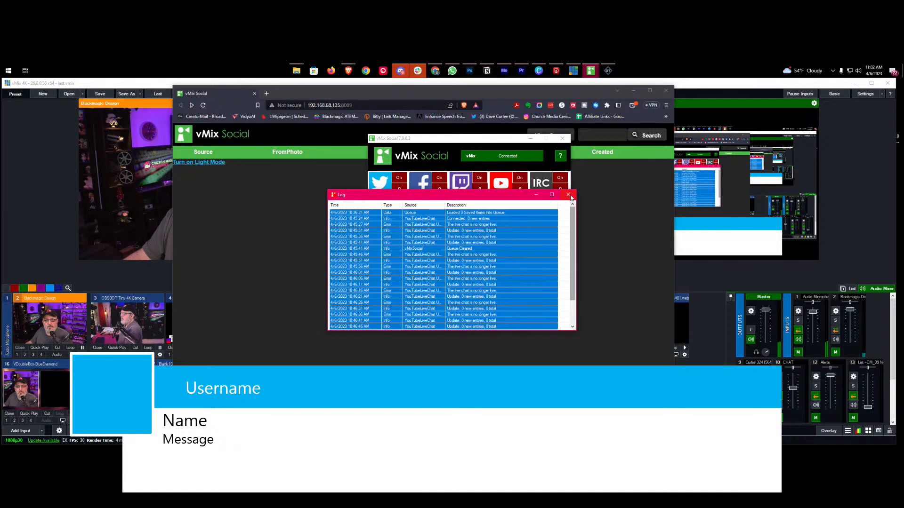
{"action": "left_click", "coordinate": [568, 195]}
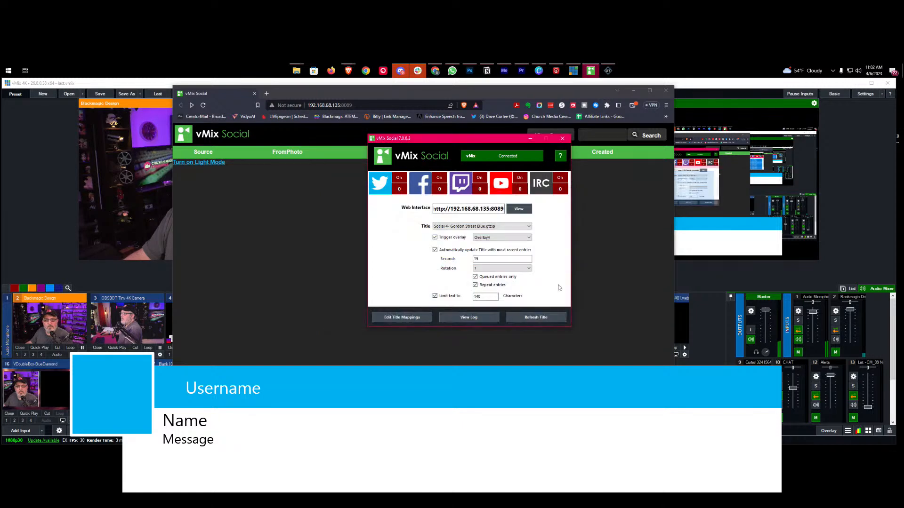
{"action": "left_click", "coordinate": [617, 274]}
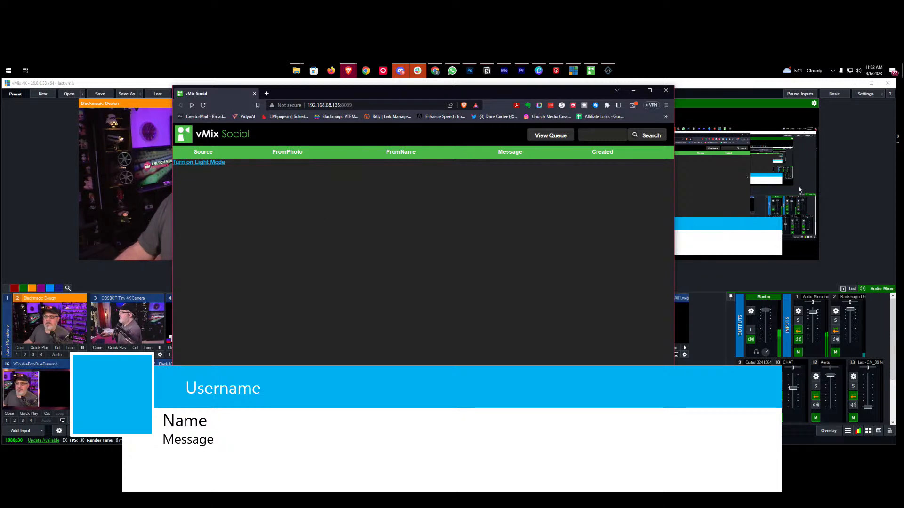
{"action": "left_click", "coordinate": [699, 88]}
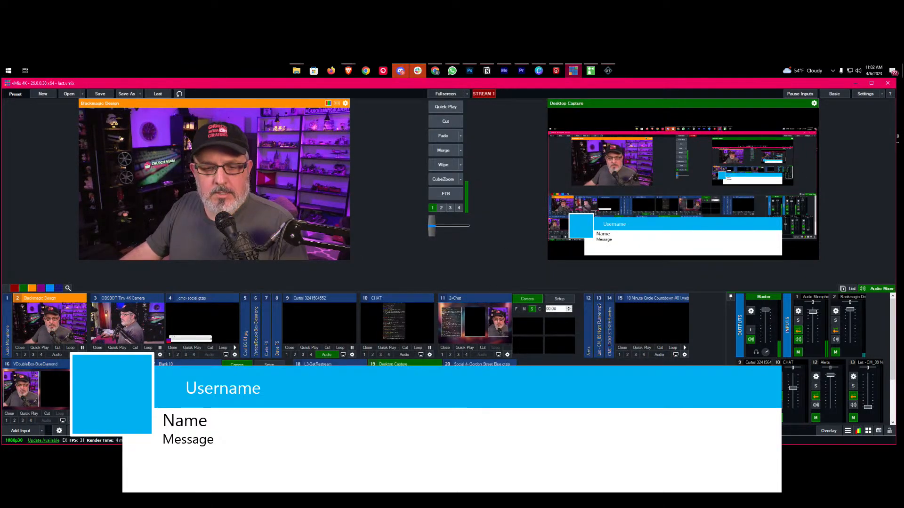